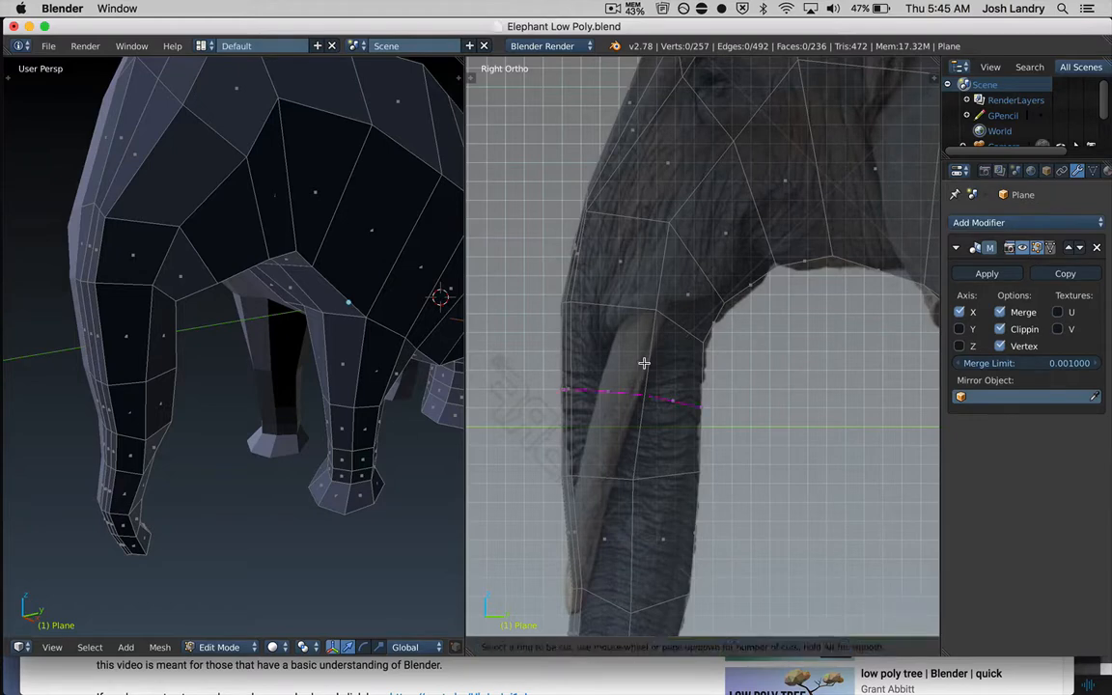
# - Add a horizontal loop cut across the upper trunk and slide it up just below the tusk's root
pyautogui.click(642, 386)
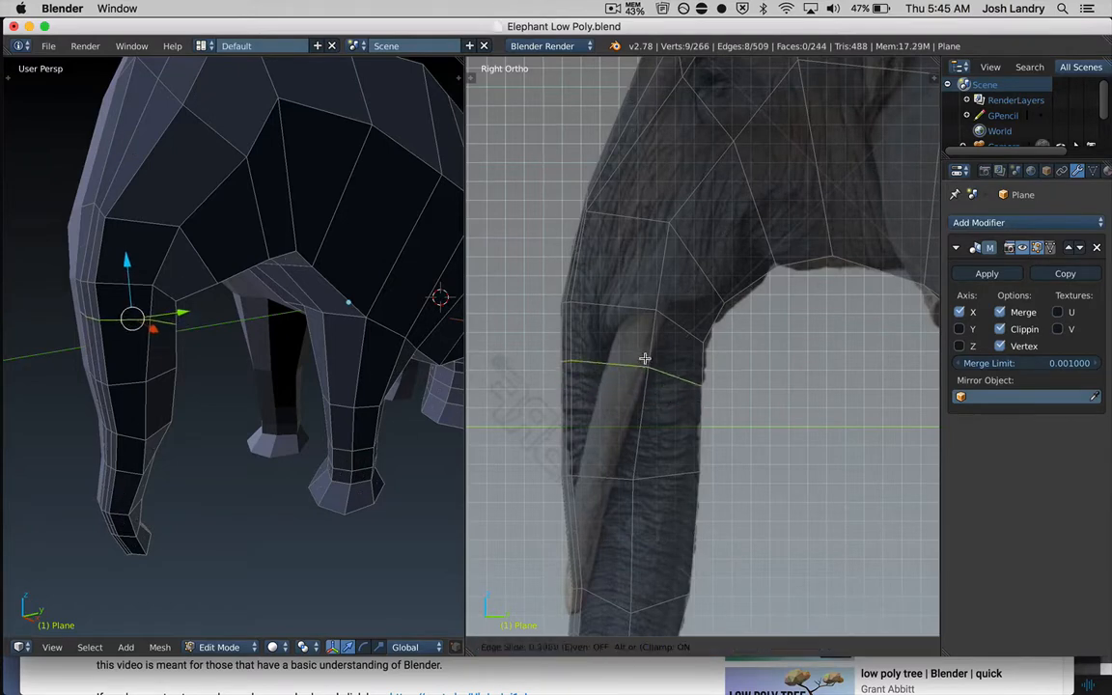
pyautogui.click(653, 357)
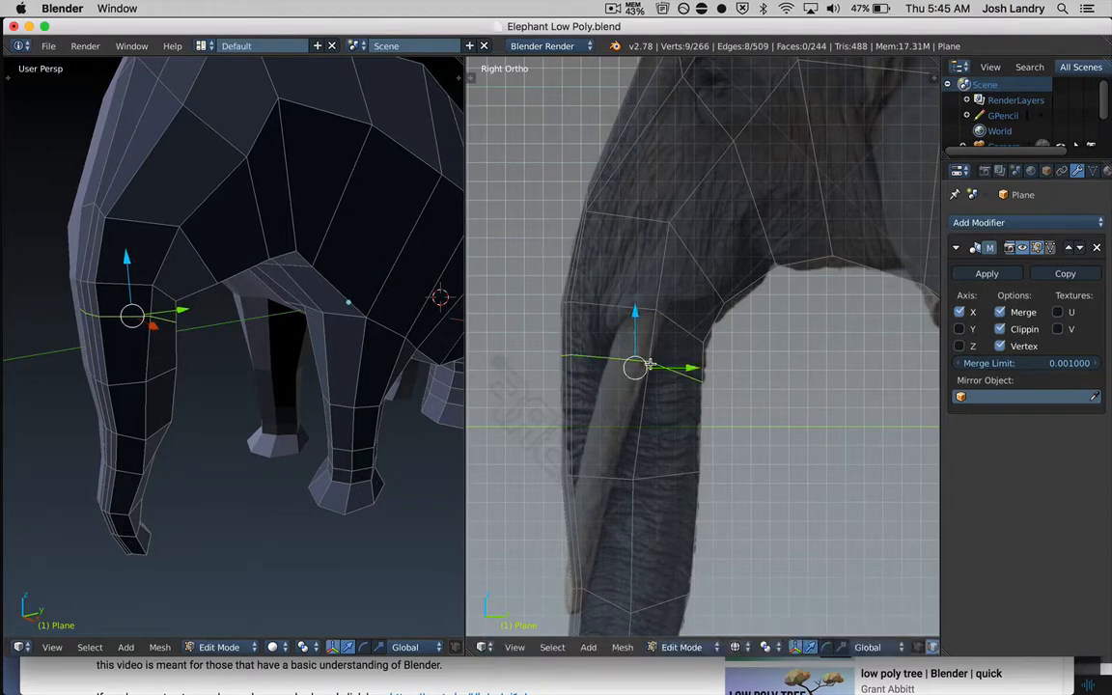
pyautogui.press('a')
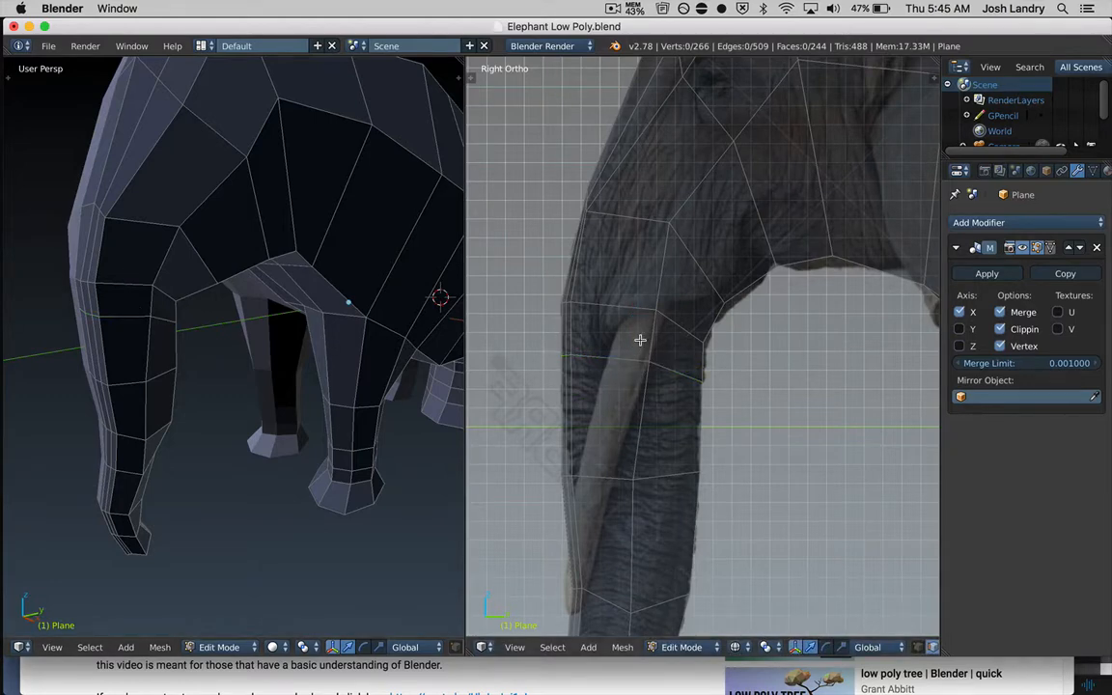
# - In face selection mode, inset the upper trunk's side face where the tusk emerges in the reference photo
pyautogui.hotkey('ctrl', 'Tab')
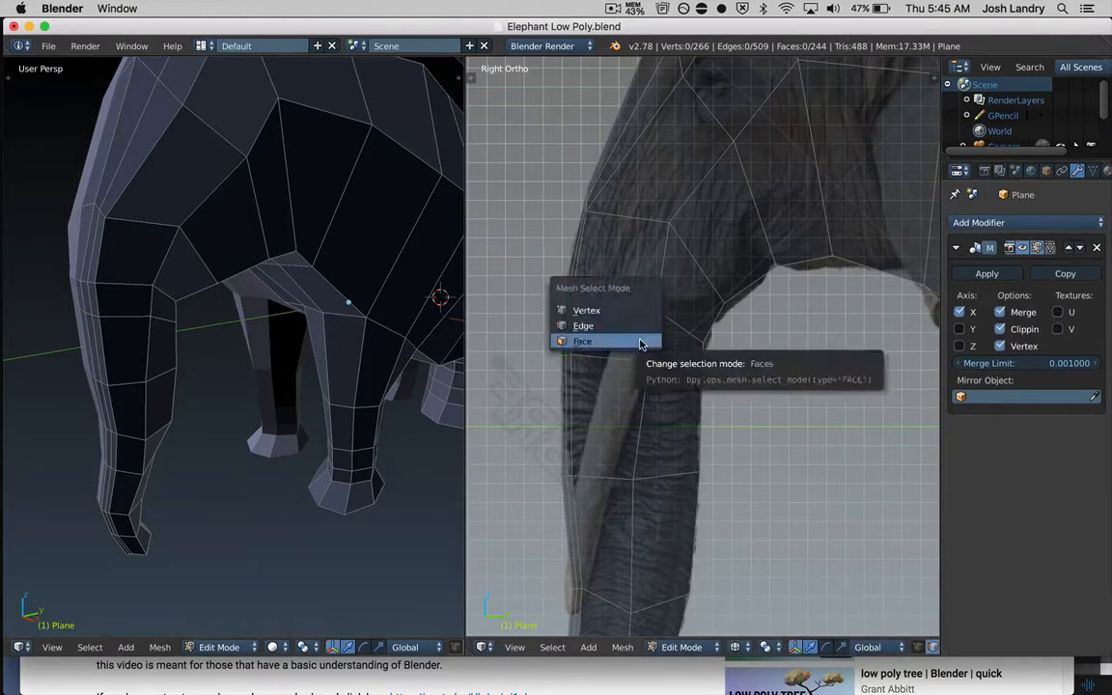
pyautogui.click(622, 344)
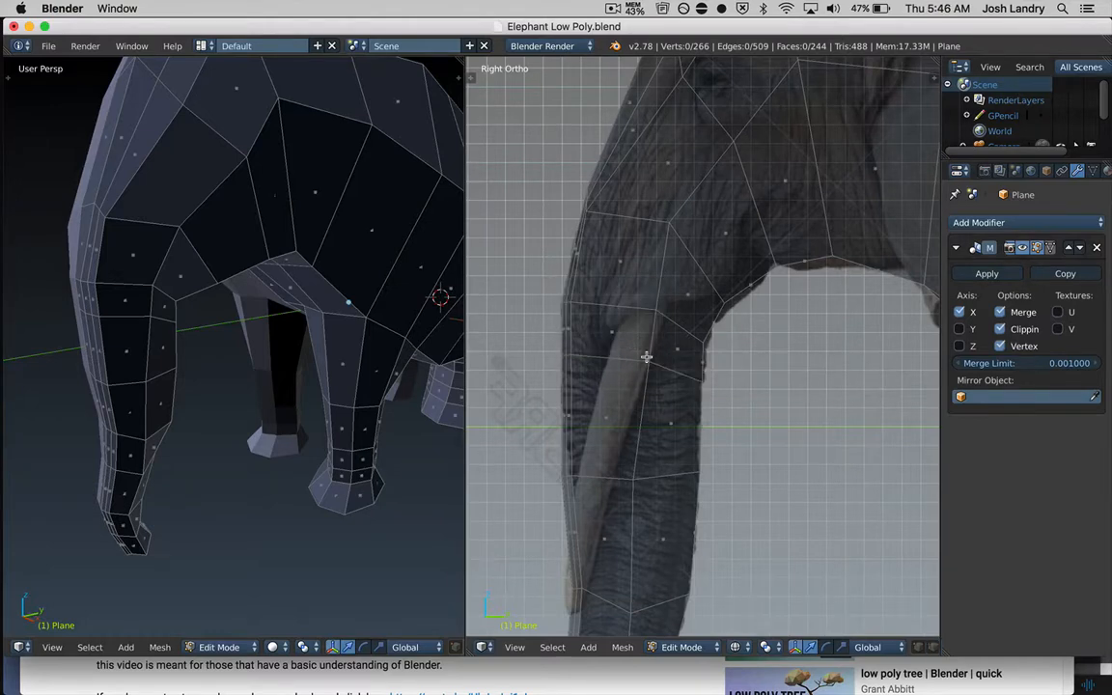
pyautogui.moveTo(125, 283); pyautogui.dragTo(142, 288, button='middle')
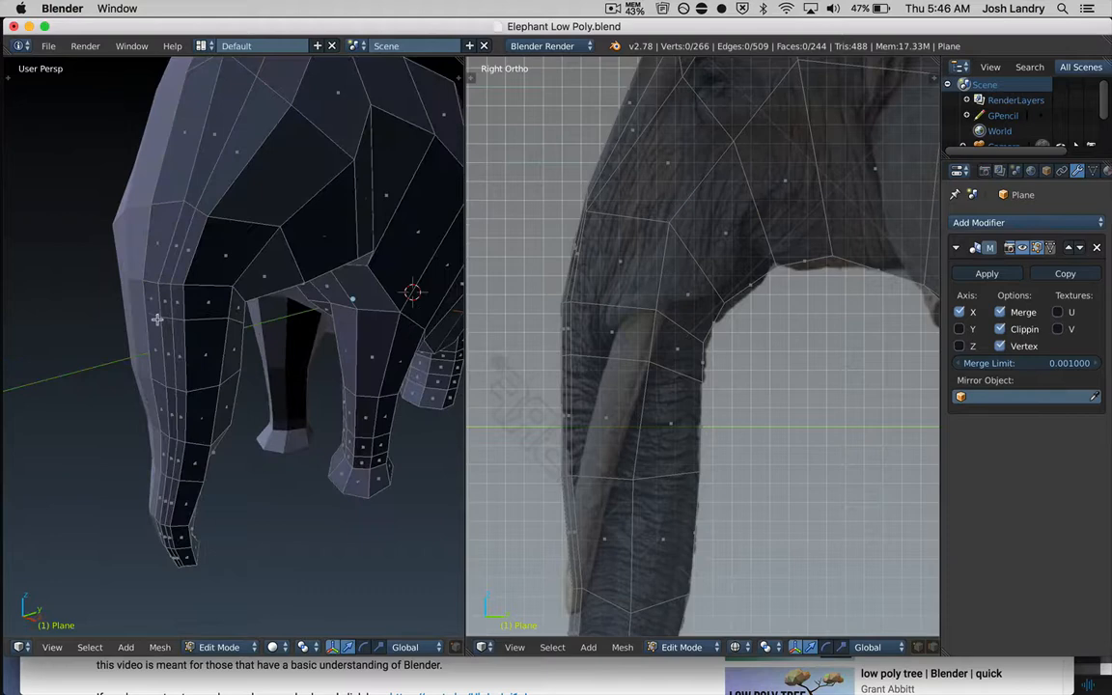
pyautogui.click(213, 305)
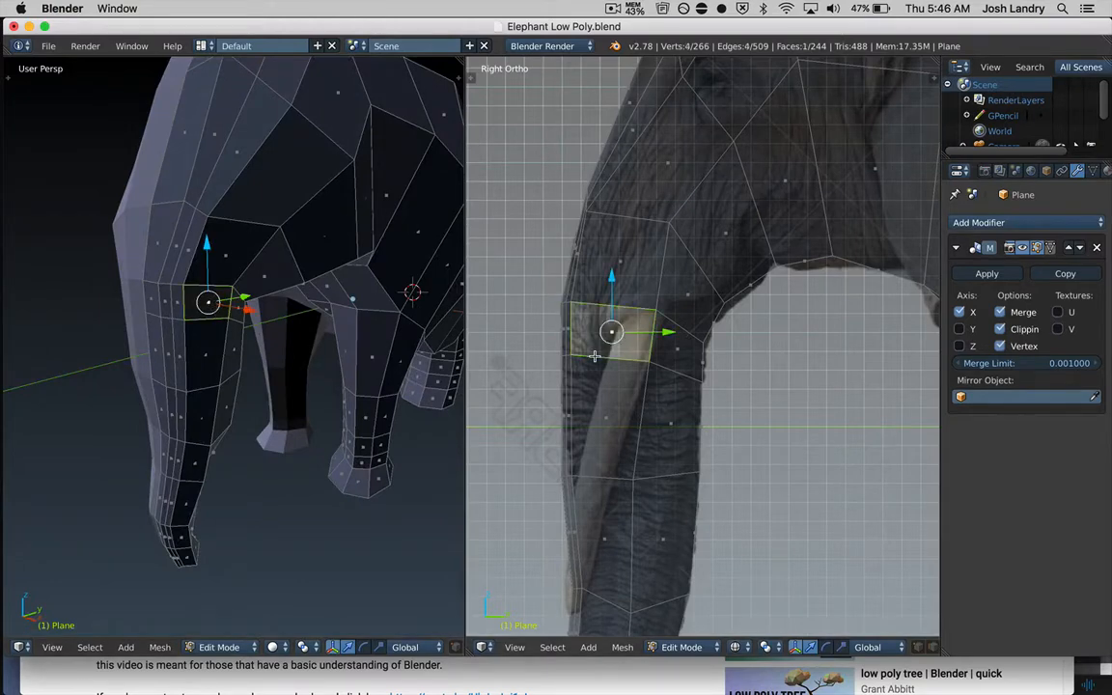
pyautogui.moveTo(327, 335); pyautogui.dragTo(292, 322, button='middle')
pyautogui.scroll(4, 299, 326)
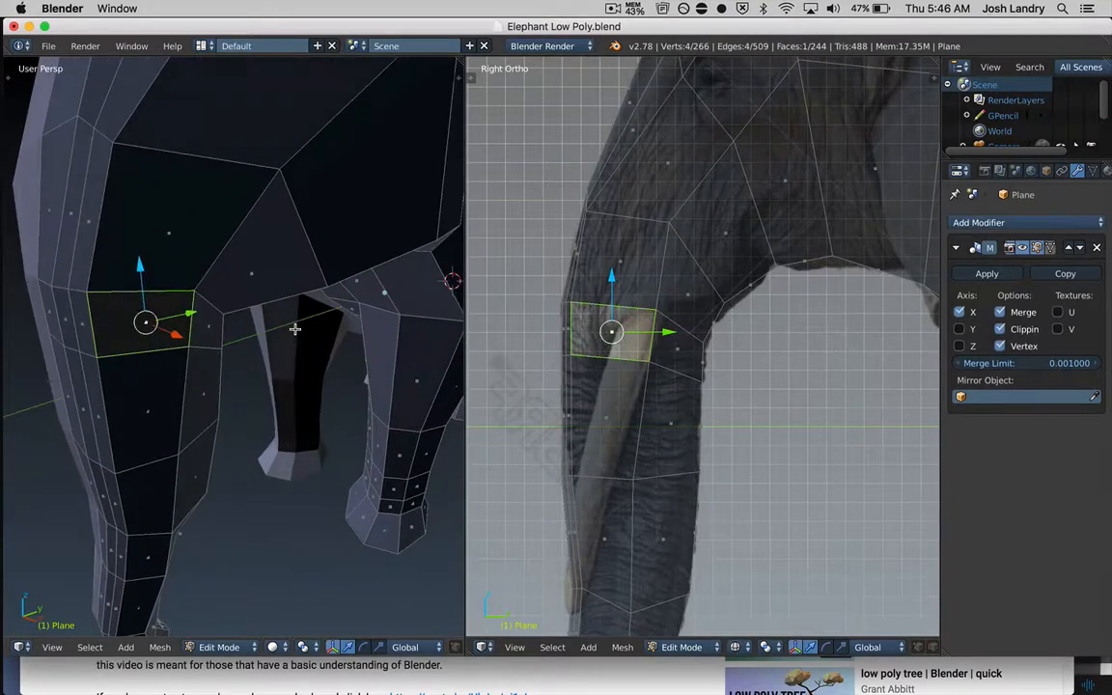
pyautogui.press('i')
pyautogui.click(621, 396)
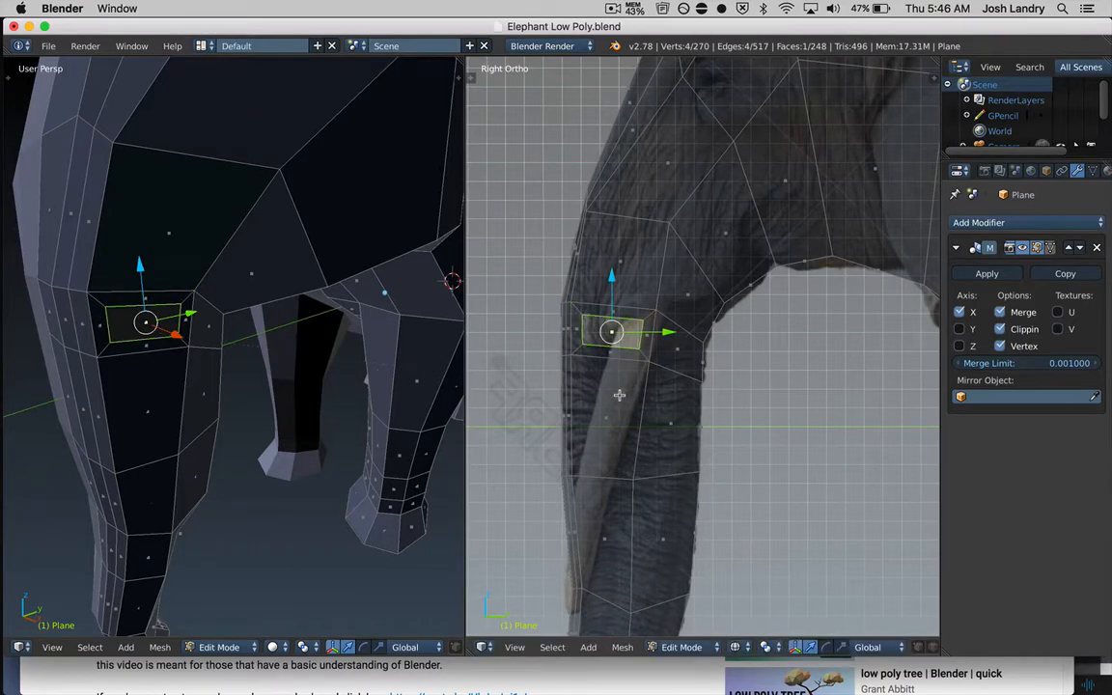
# - Narrow the inset face along the Y axis and move it back over the tusk's root
pyautogui.scroll(1, 620, 377)
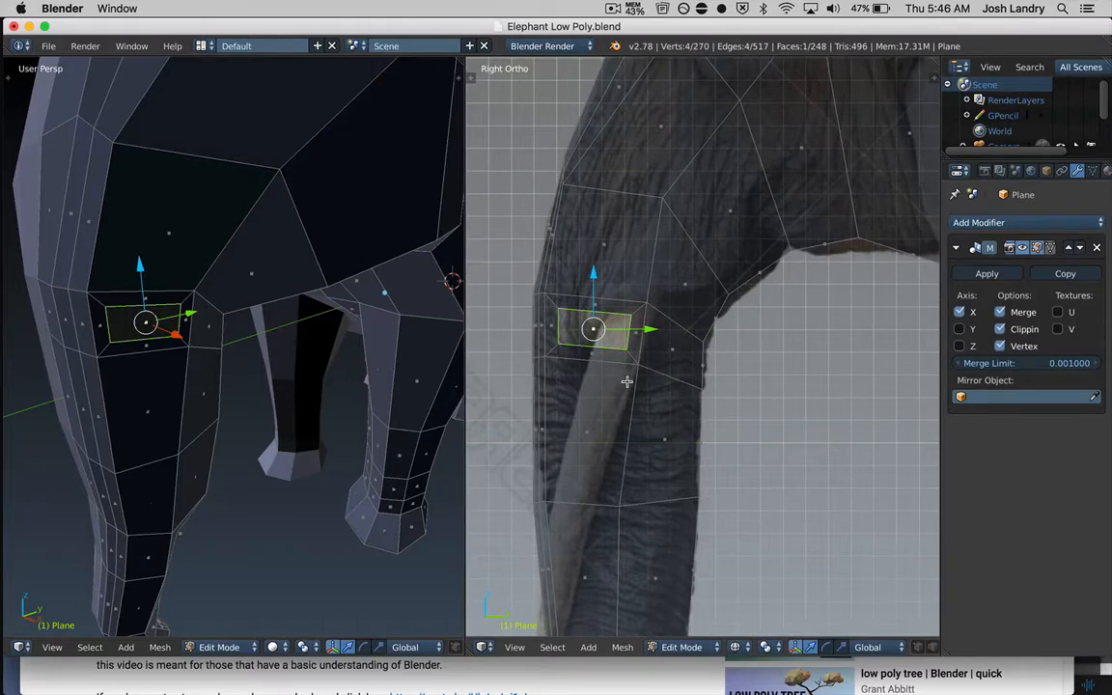
pyautogui.press('s')
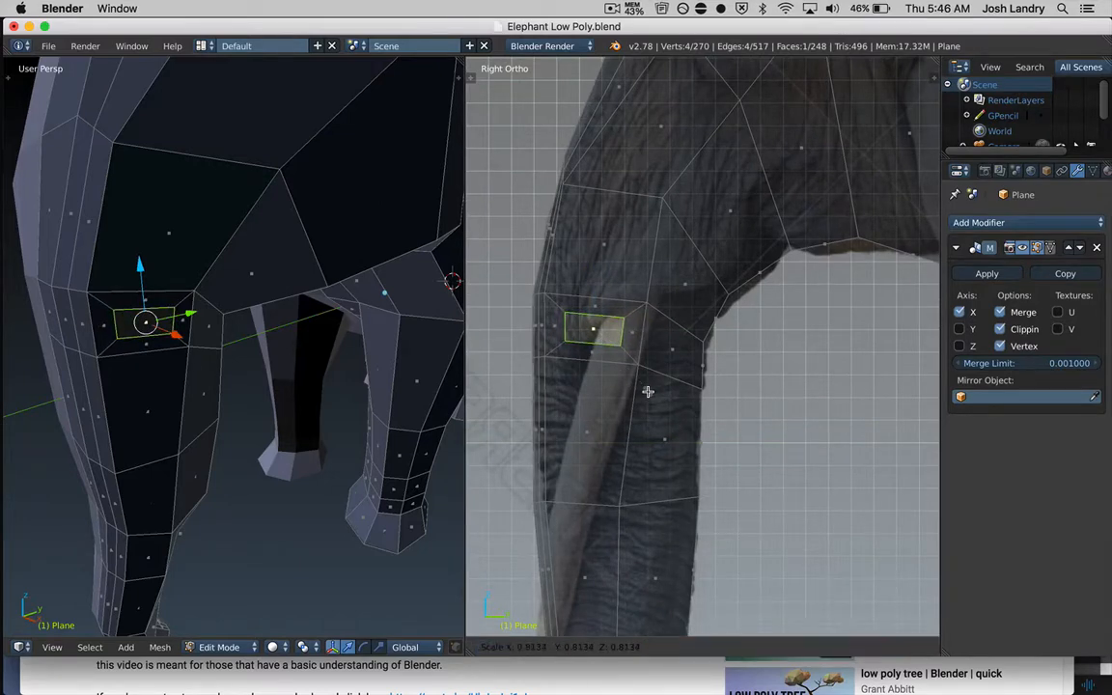
pyautogui.press('y')
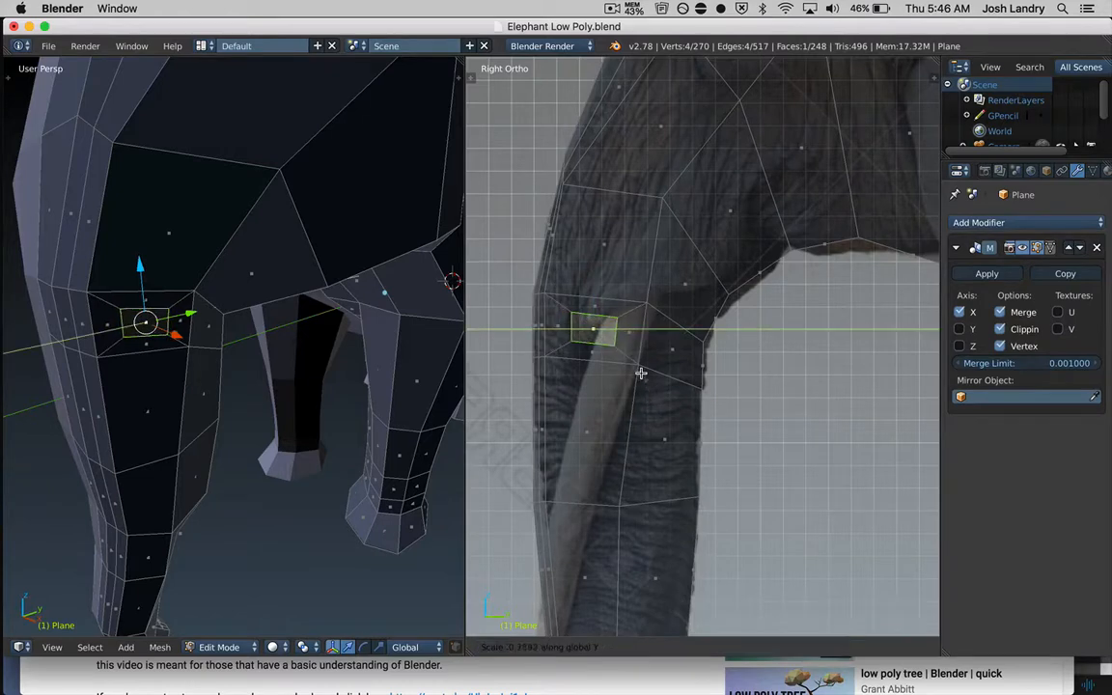
pyautogui.click(641, 373)
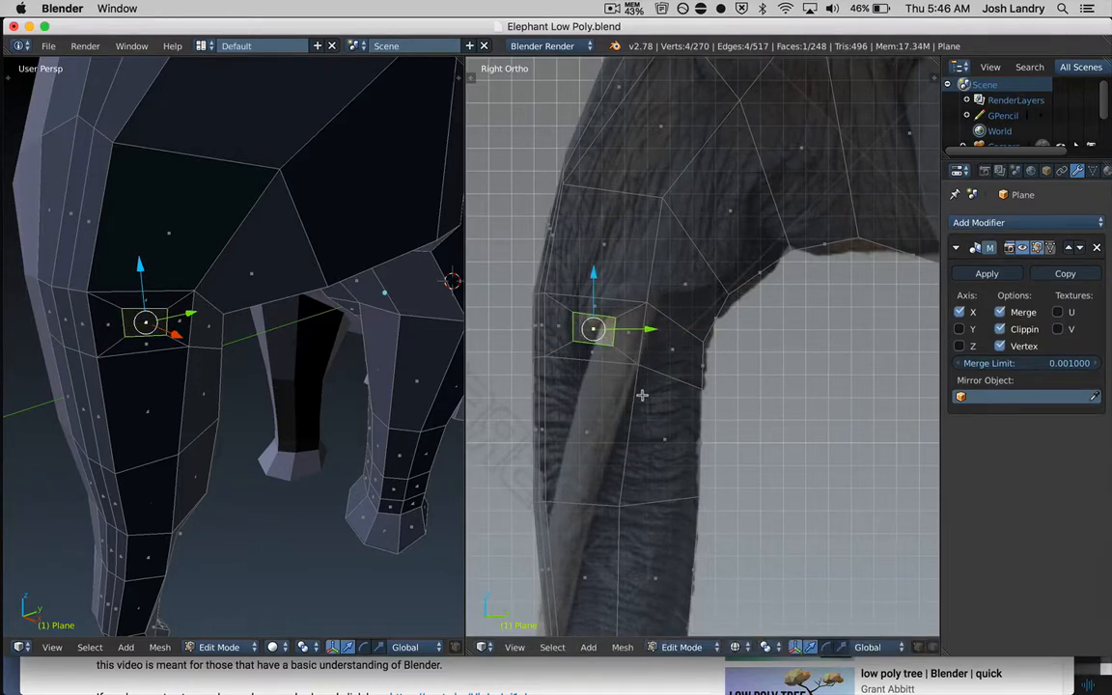
pyautogui.press('g')
pyautogui.click(658, 397)
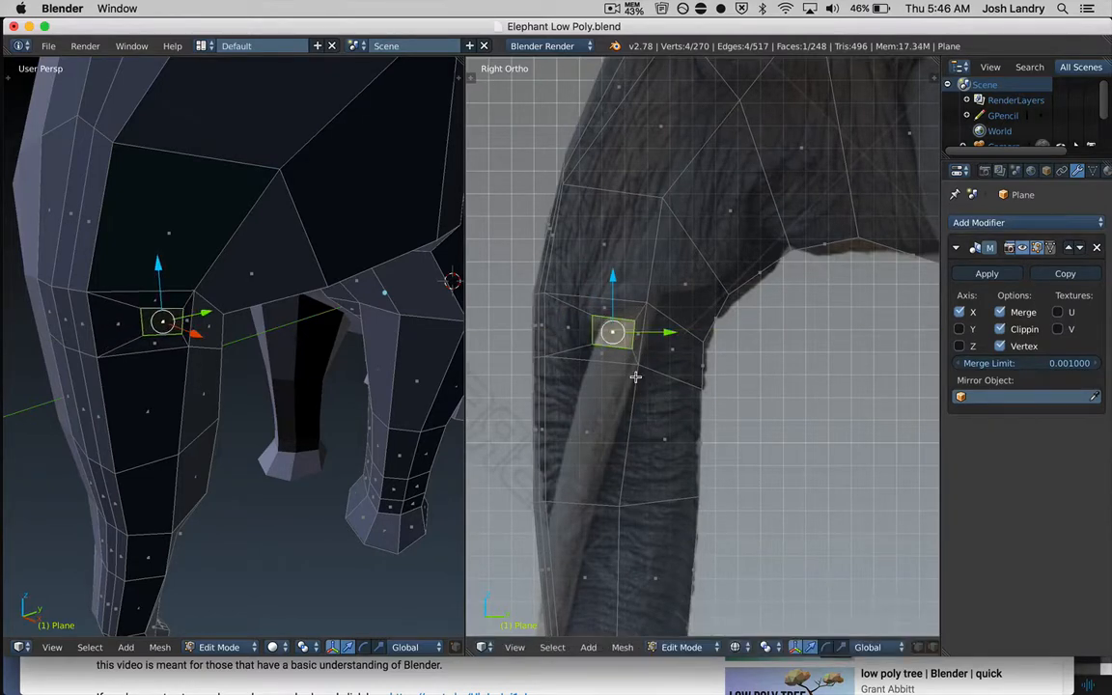
# - In vertex selection mode, move the two vertices just behind the inset face backward to make room for the tusk
pyautogui.press('a')
pyautogui.scroll(2, 642, 371)
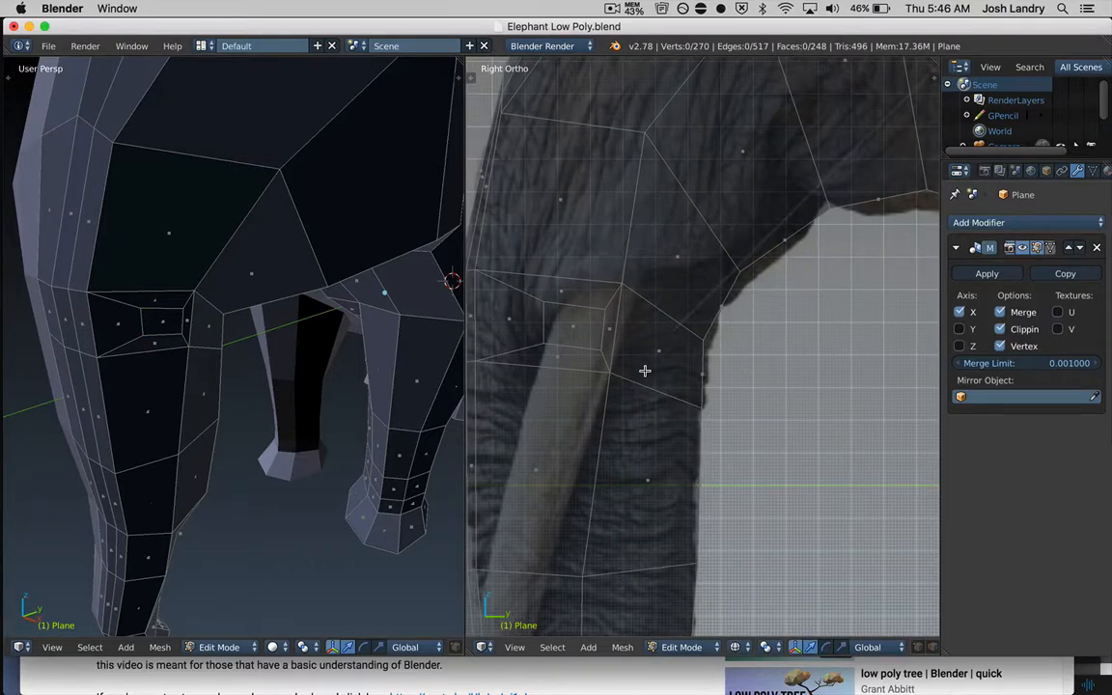
pyautogui.hotkey('ctrl', 'Tab')
pyautogui.click(638, 341)
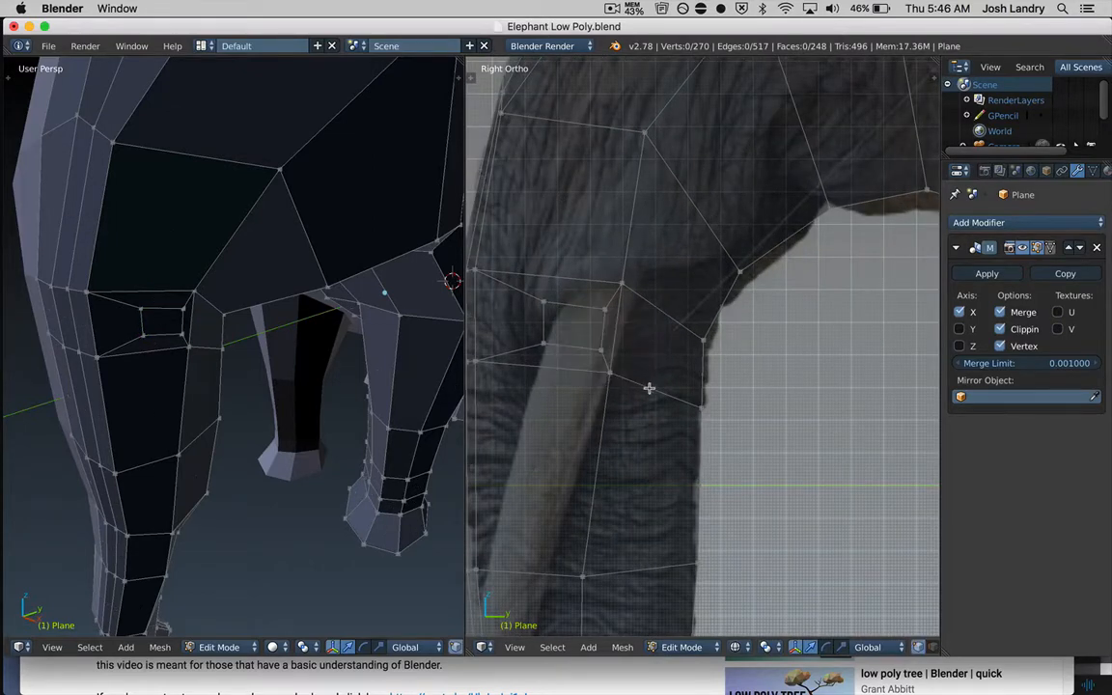
pyautogui.rightClick(625, 286)
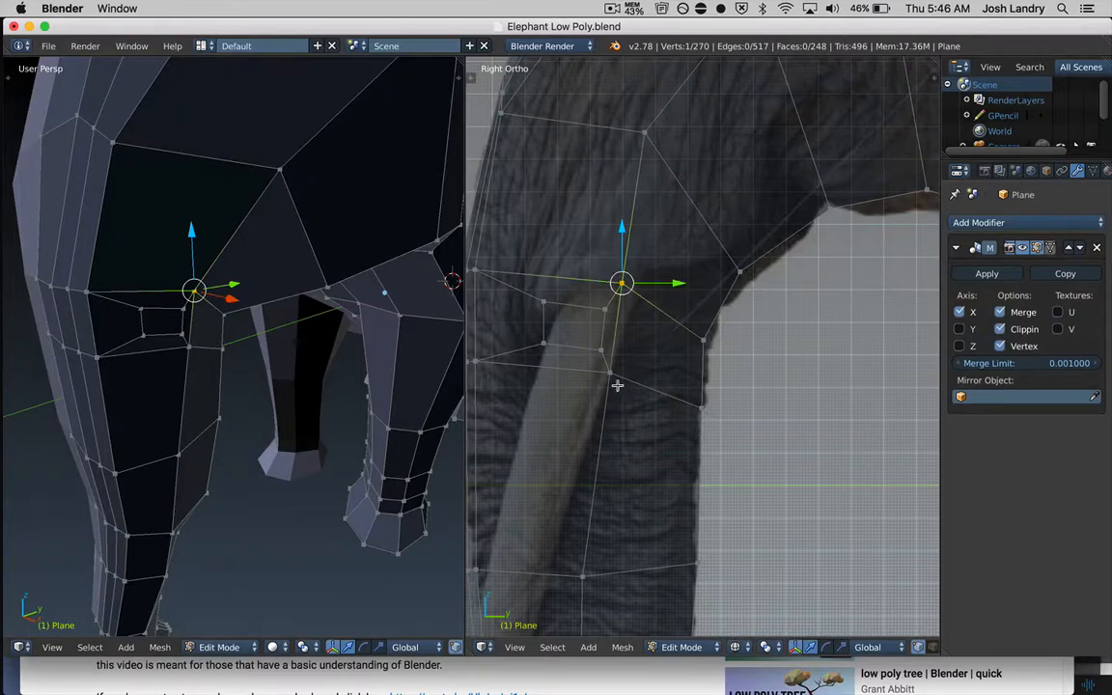
pyautogui.keyDown('shift'); pyautogui.rightClick(610, 374); pyautogui.keyUp('shift')
pyautogui.press('g')
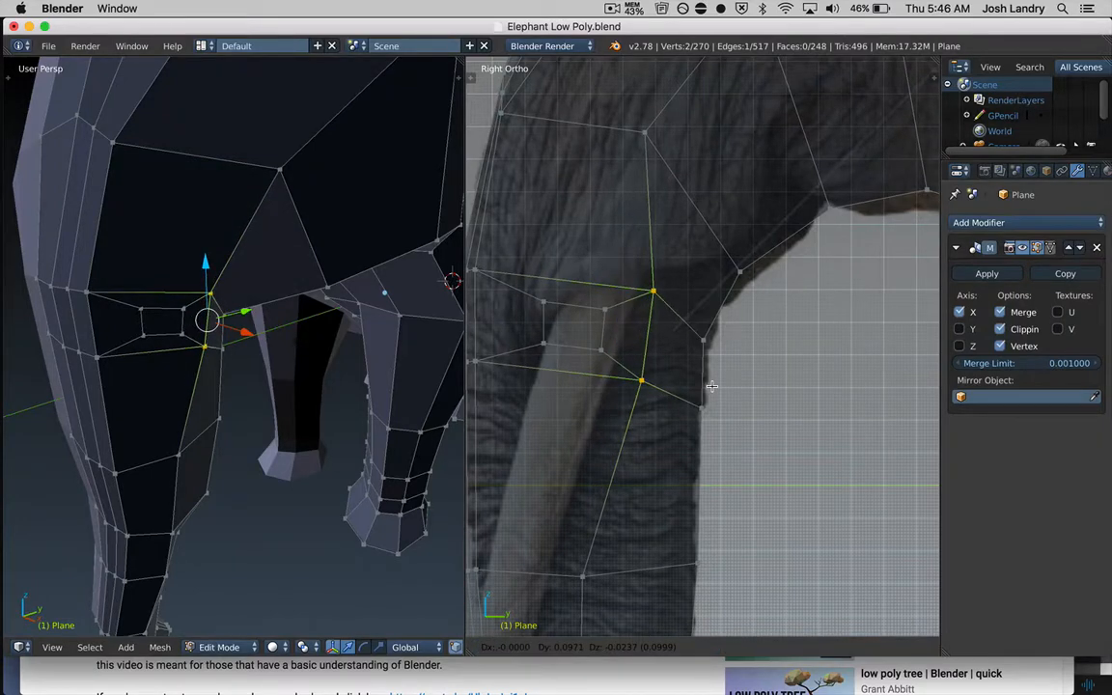
pyautogui.click(676, 377)
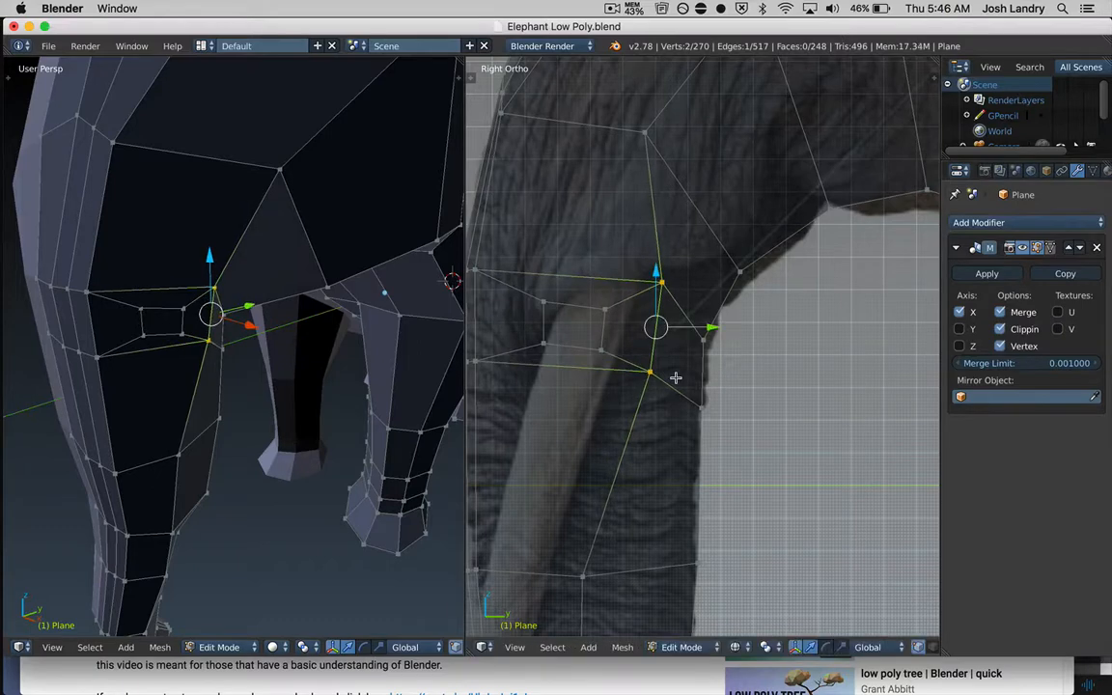
# - Move the inset face's four vertices onto the tusk's root and scale them up to match its width
pyautogui.press('a')
pyautogui.press('b')
pyautogui.moveTo(532, 292); pyautogui.dragTo(611, 379)
pyautogui.press('g')
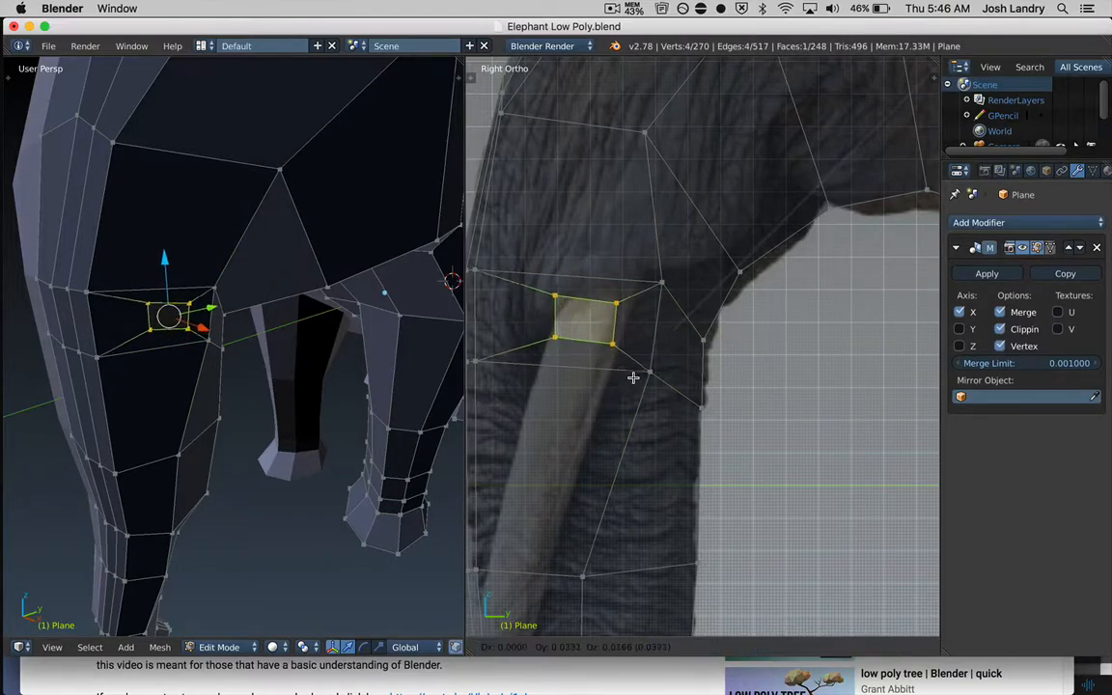
pyautogui.click(638, 373)
pyautogui.press('s')
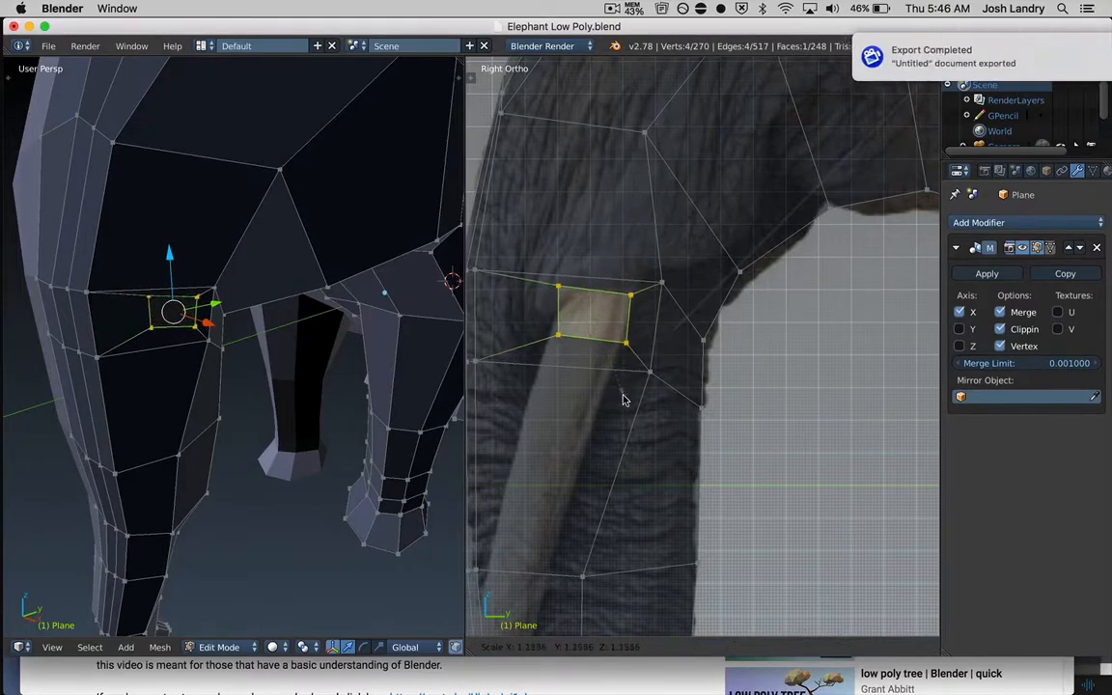
pyautogui.click(631, 406)
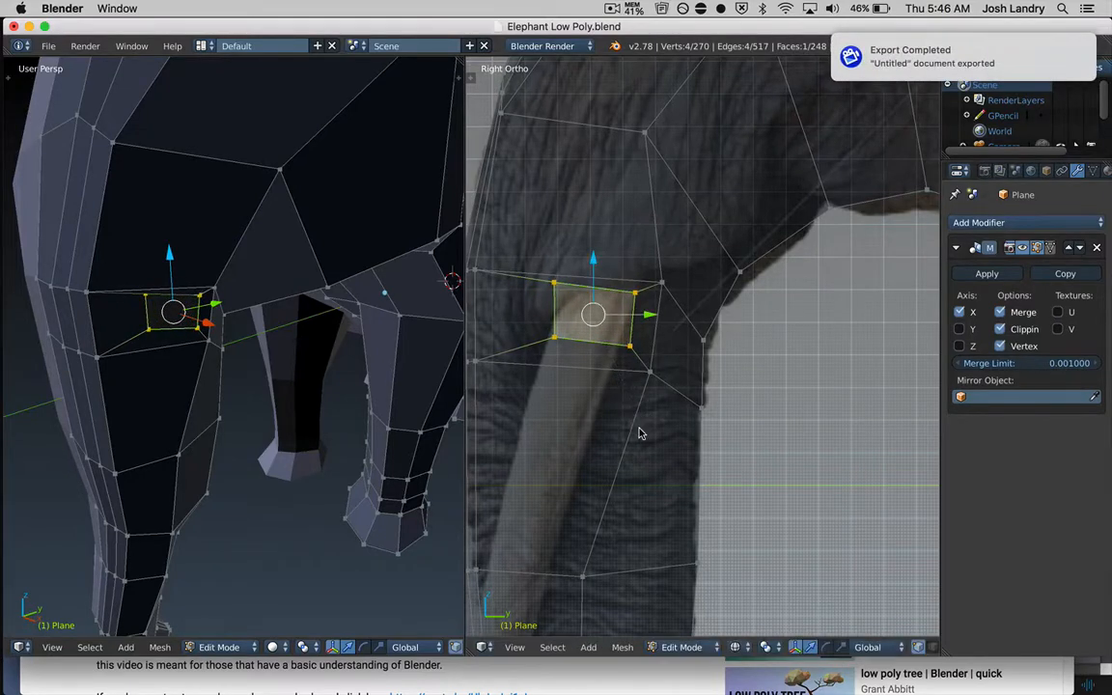
# - Rotate the inset face to follow the tusk's slant and lower it slightly onto the tusk's root
pyautogui.press('r')
pyautogui.click(627, 443)
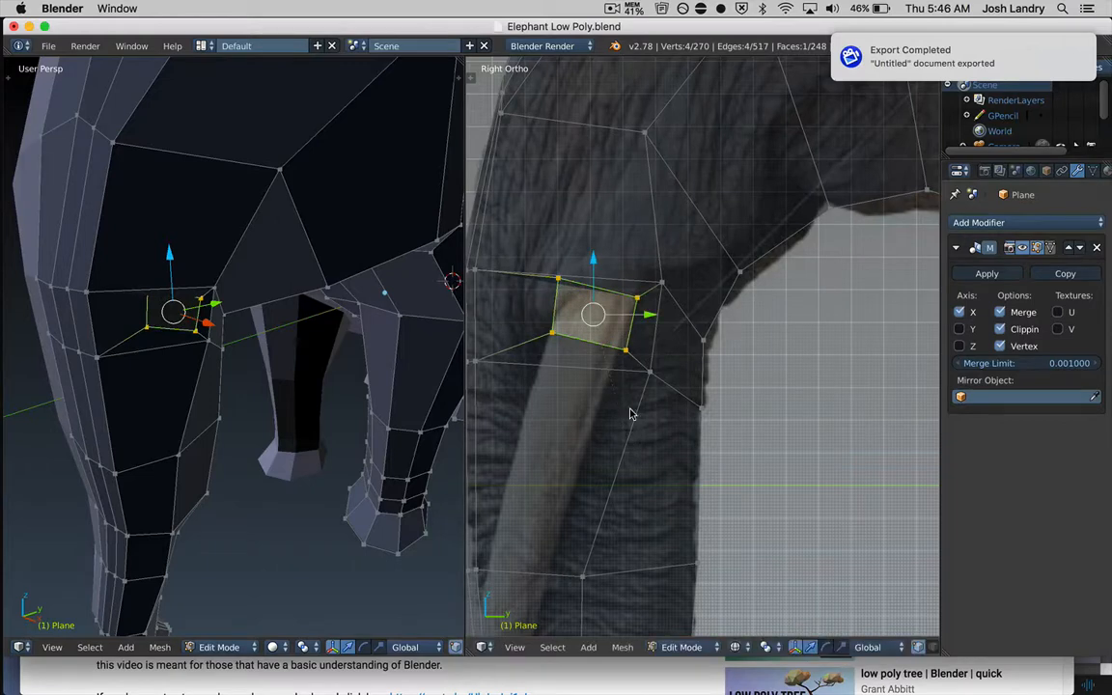
pyautogui.press('g')
pyautogui.click(630, 410)
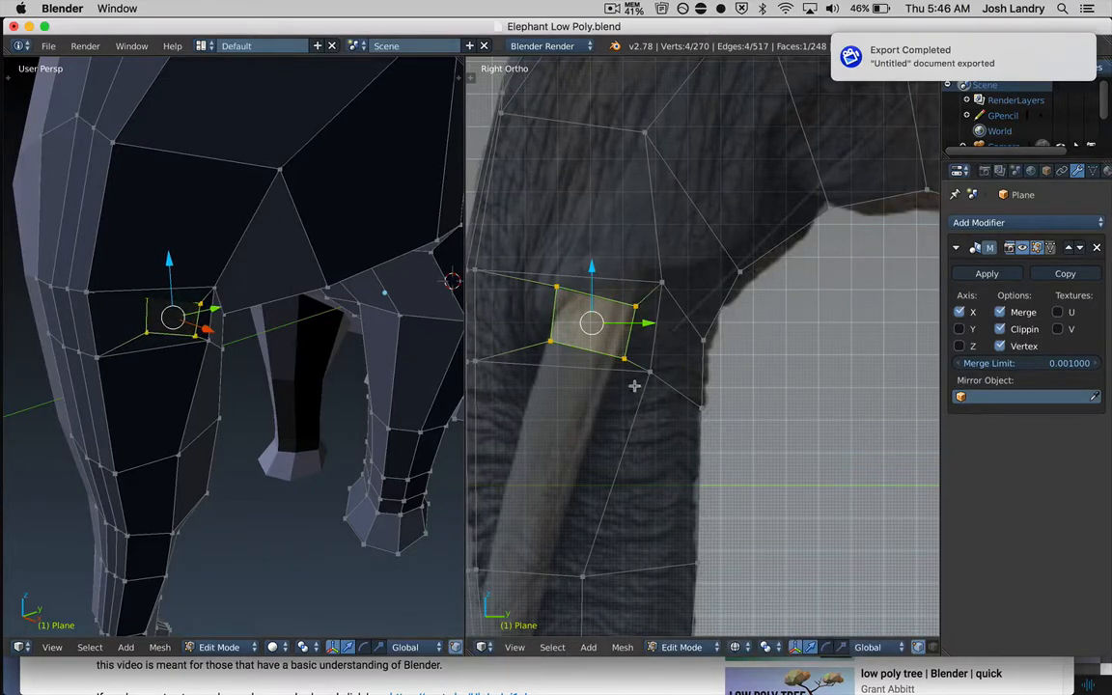
# - In face selection mode, extrude the inset face a short distance outward from the trunk to form the tusk's base
pyautogui.moveTo(189, 300); pyautogui.dragTo(230, 302, button='middle')
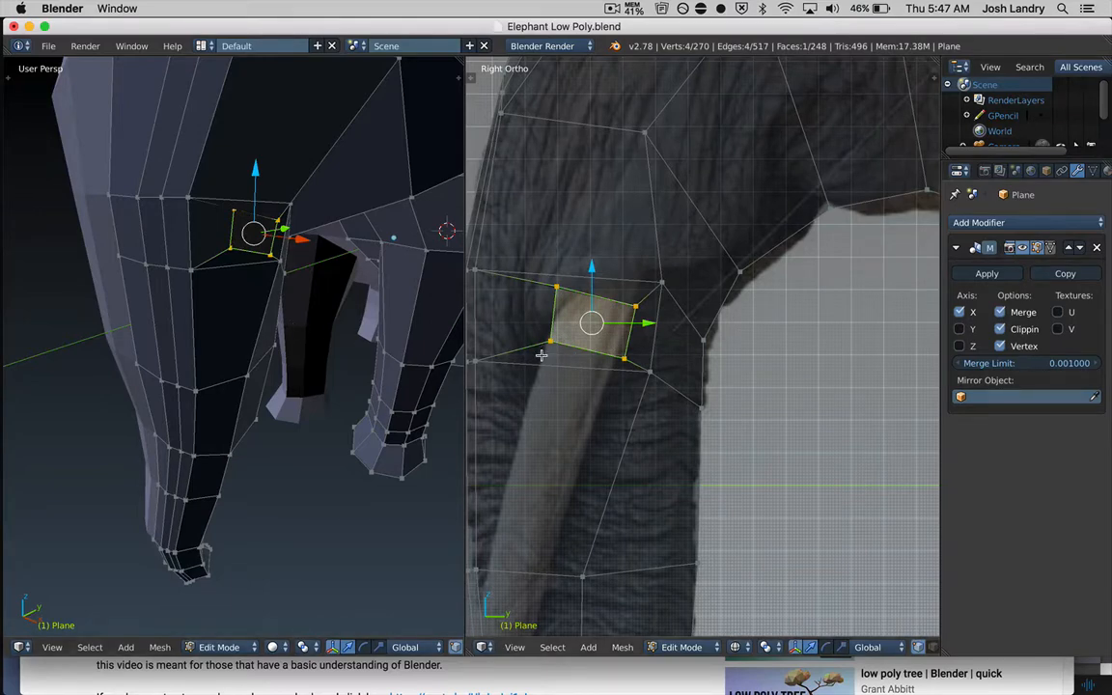
pyautogui.press('a')
pyautogui.hotkey('ctrl', 'Tab')
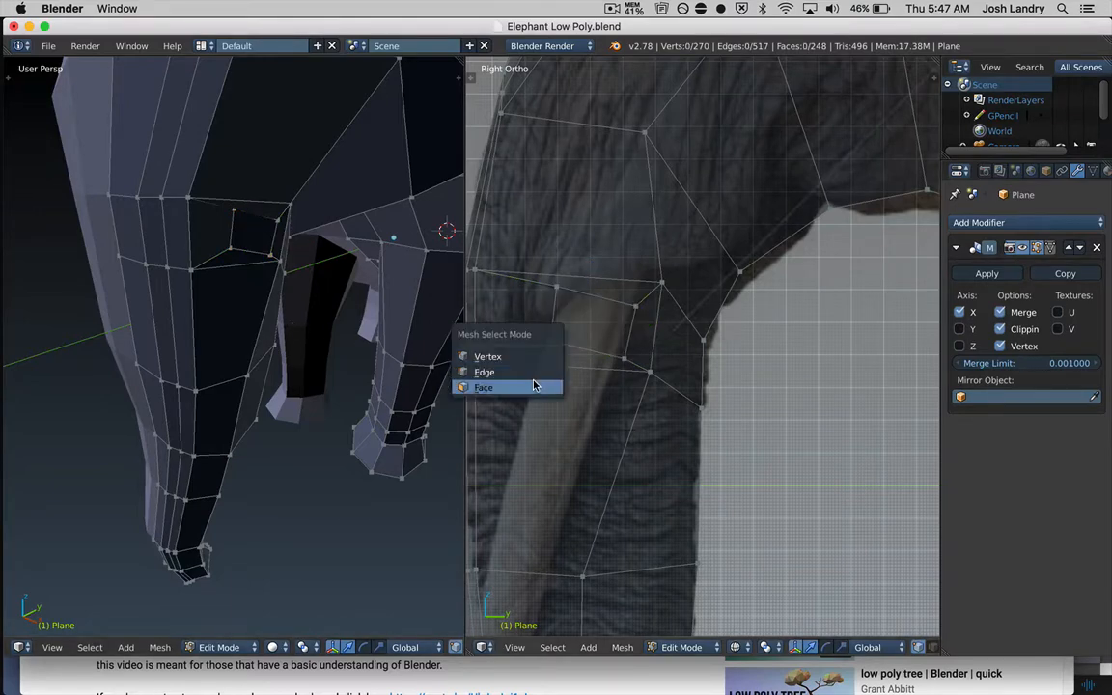
pyautogui.click(534, 387)
pyautogui.rightClick(591, 324)
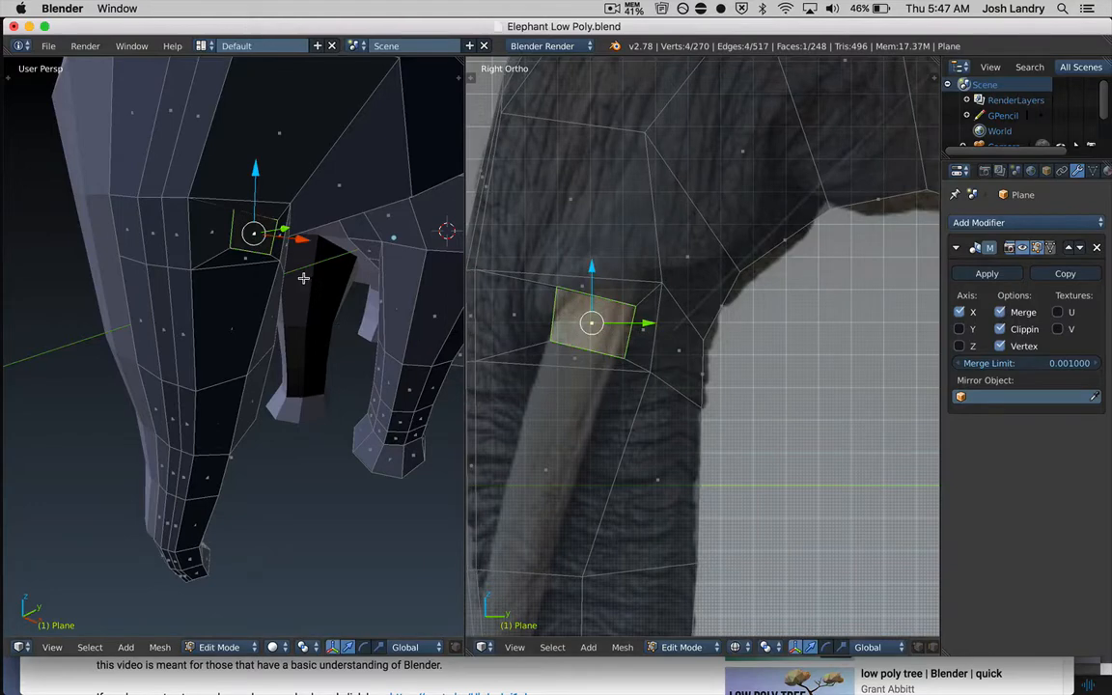
pyautogui.press('e')
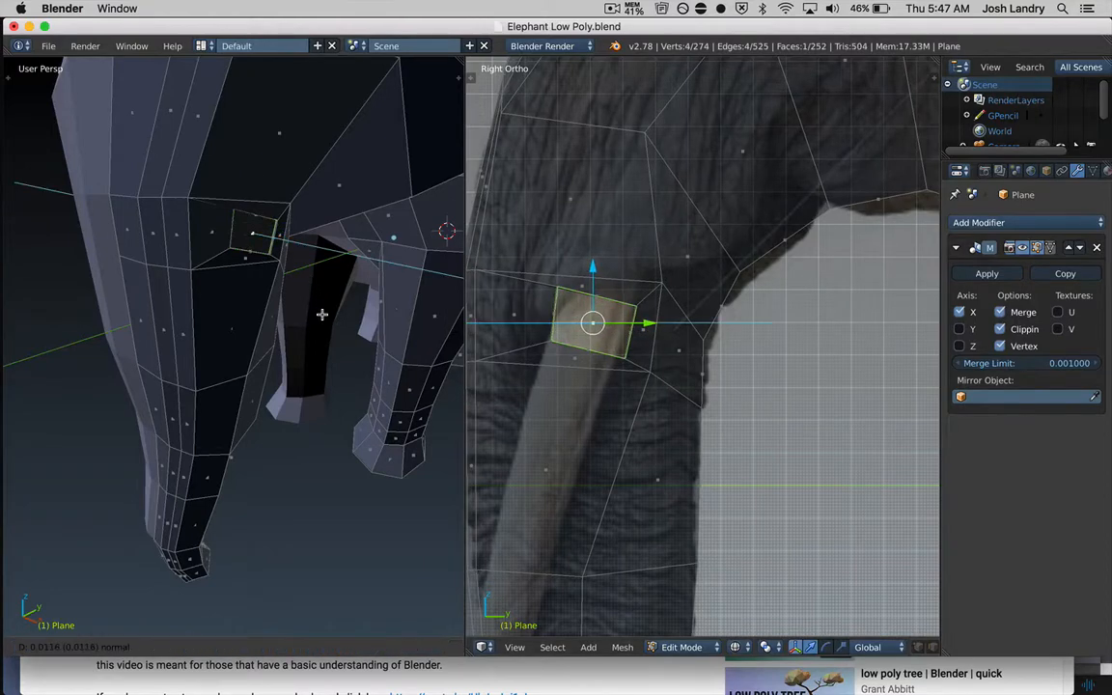
pyautogui.click(340, 316)
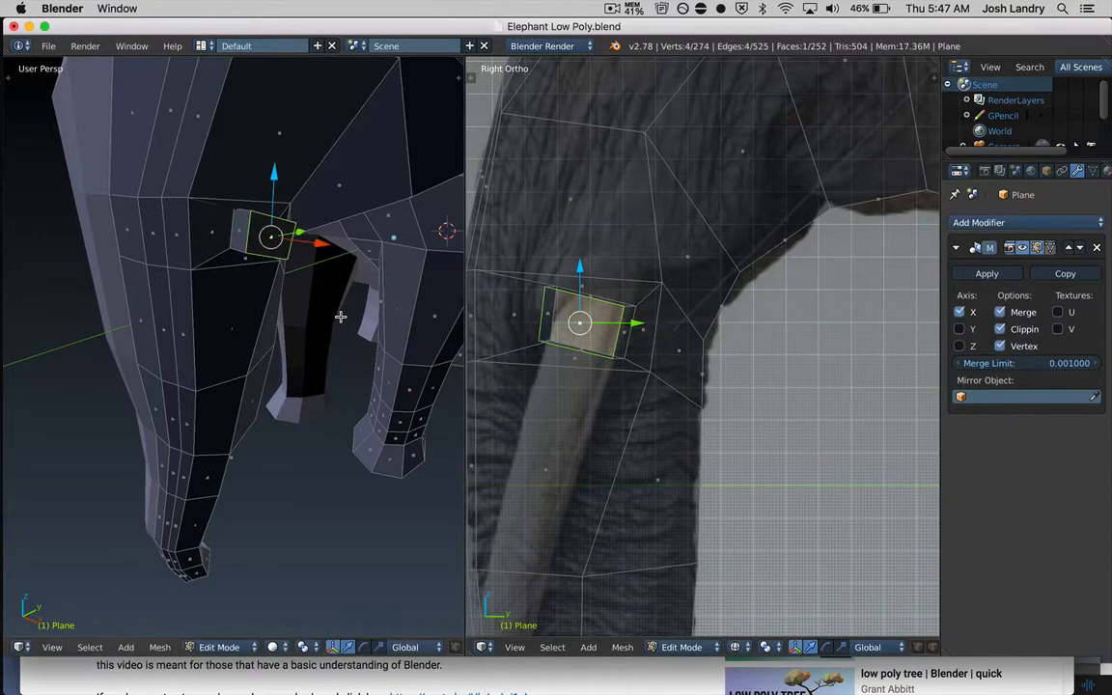
pyautogui.moveTo(640, 367); pyautogui.dragTo(691, 314, button='middle')
pyautogui.scroll(-3, 651, 381)
pyautogui.scroll(-4, 667, 385)
pyautogui.scroll(-2, 667, 385)
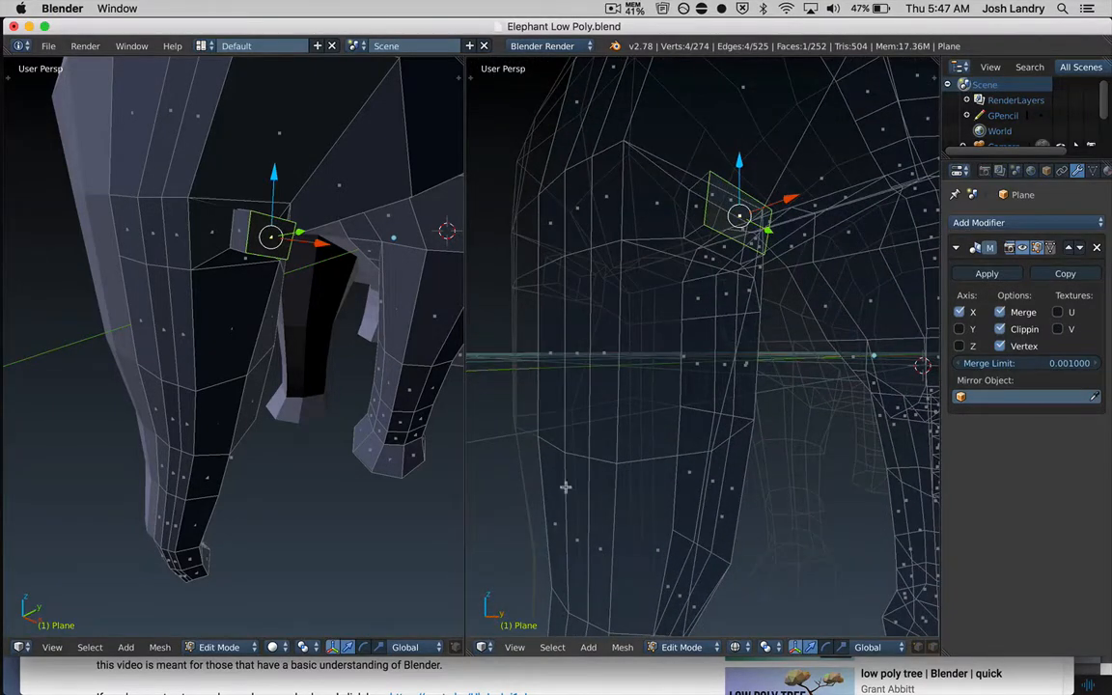
pyautogui.click(515, 647)
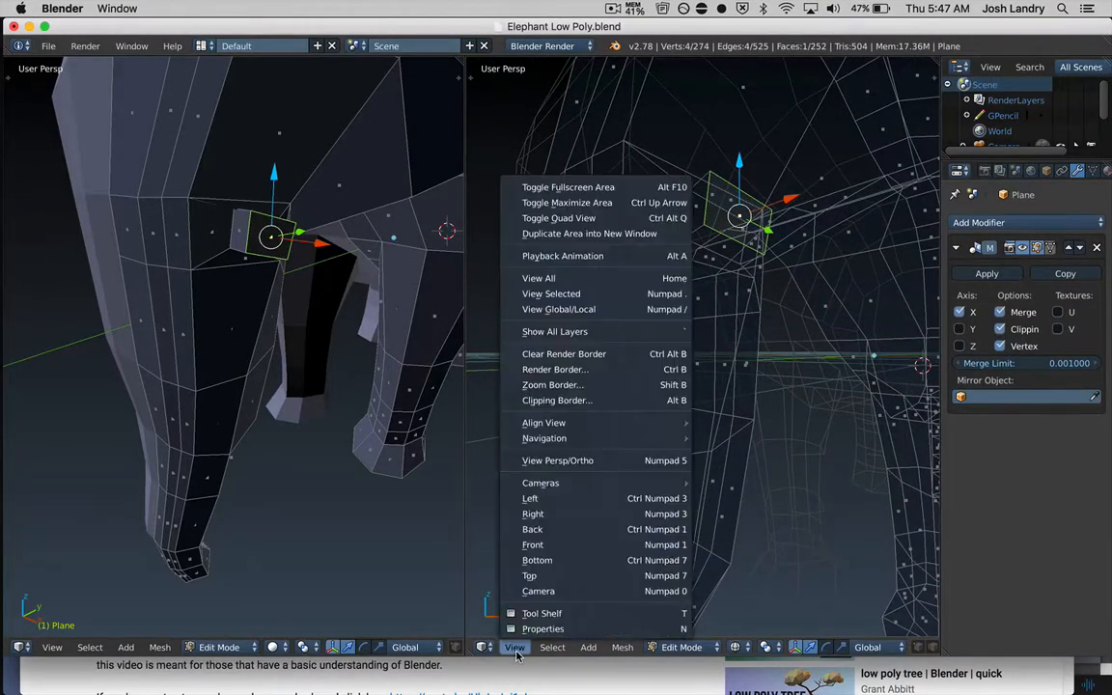
pyautogui.click(533, 514)
pyautogui.scroll(3, 628, 319)
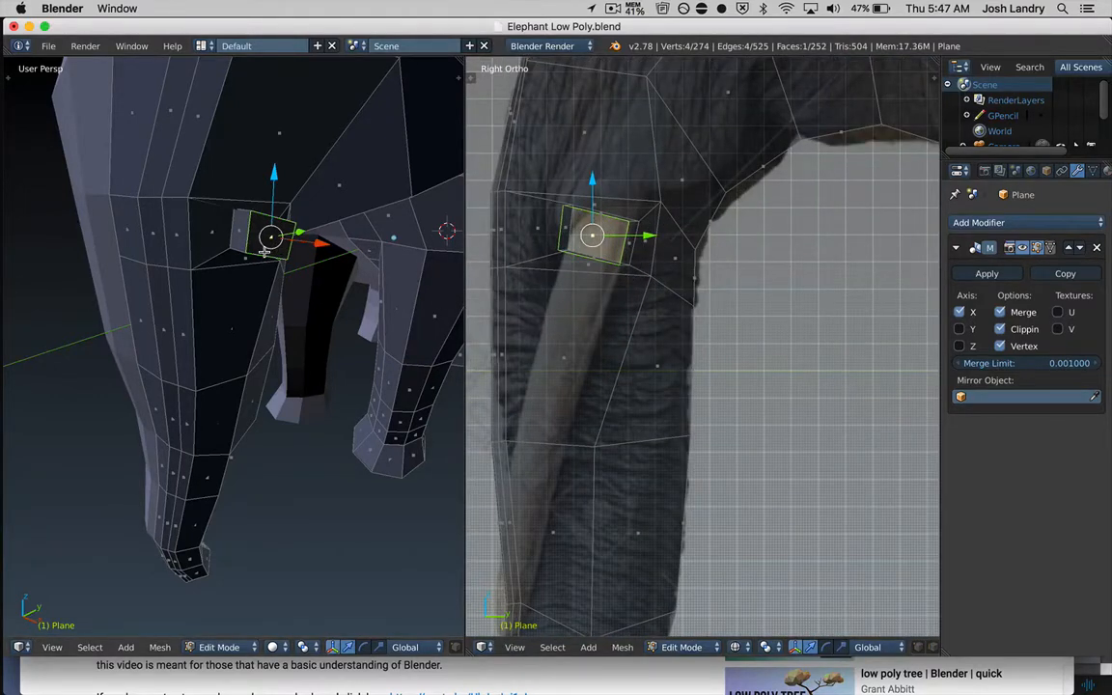
# - Select the underside face of the tusk's base and extrude it a short distance down along the tusk in the reference photo
pyautogui.moveTo(264, 252); pyautogui.dragTo(269, 242, button='middle')
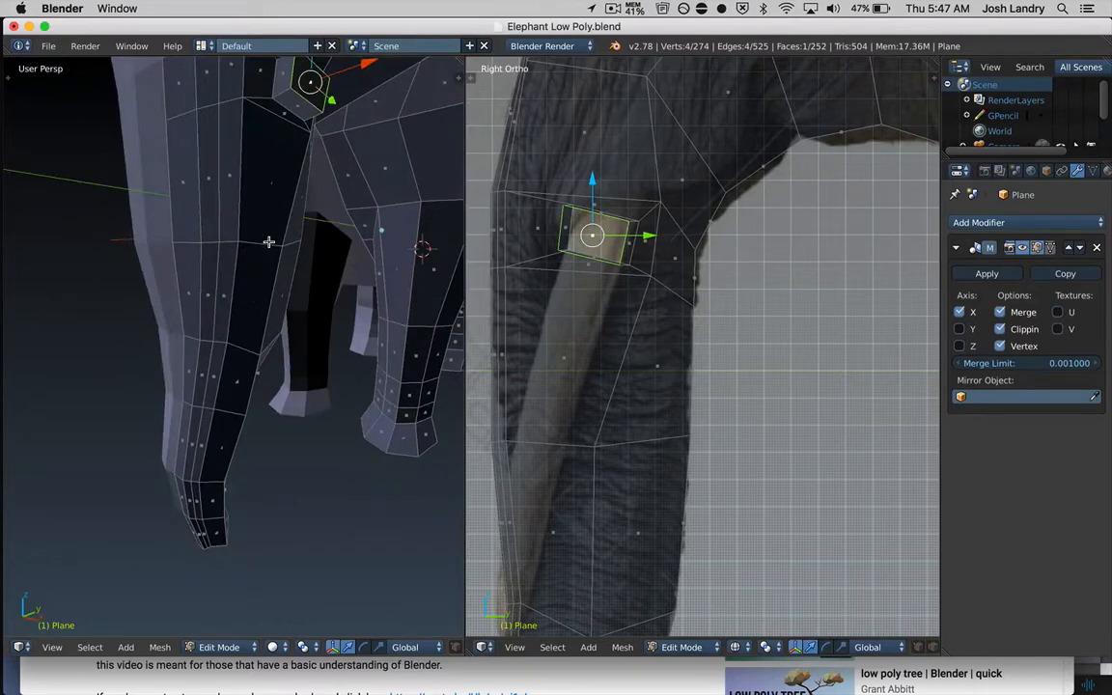
pyautogui.rightClick(302, 107)
pyautogui.moveTo(321, 195); pyautogui.dragTo(317, 239, button='middle')
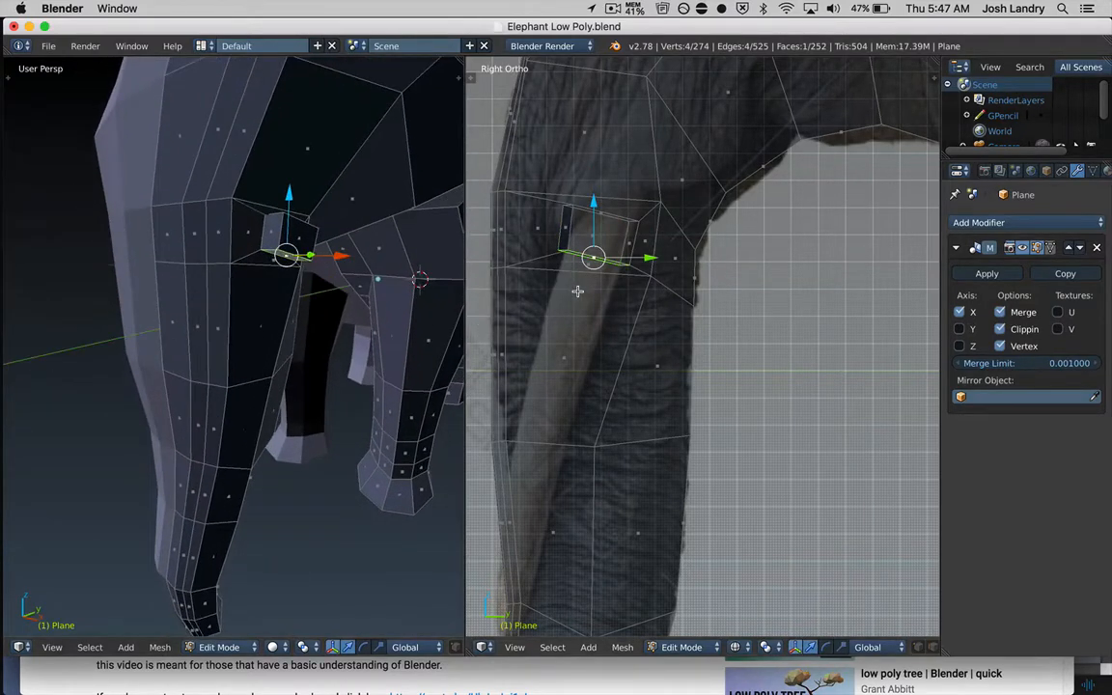
pyautogui.press('e')
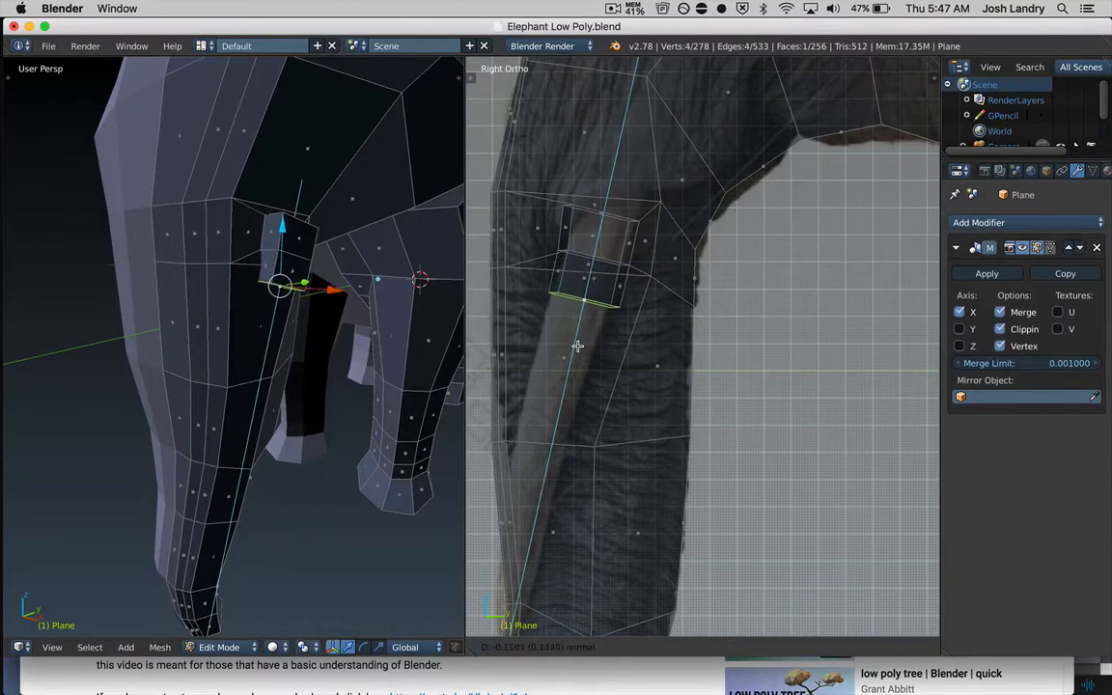
pyautogui.click(576, 349)
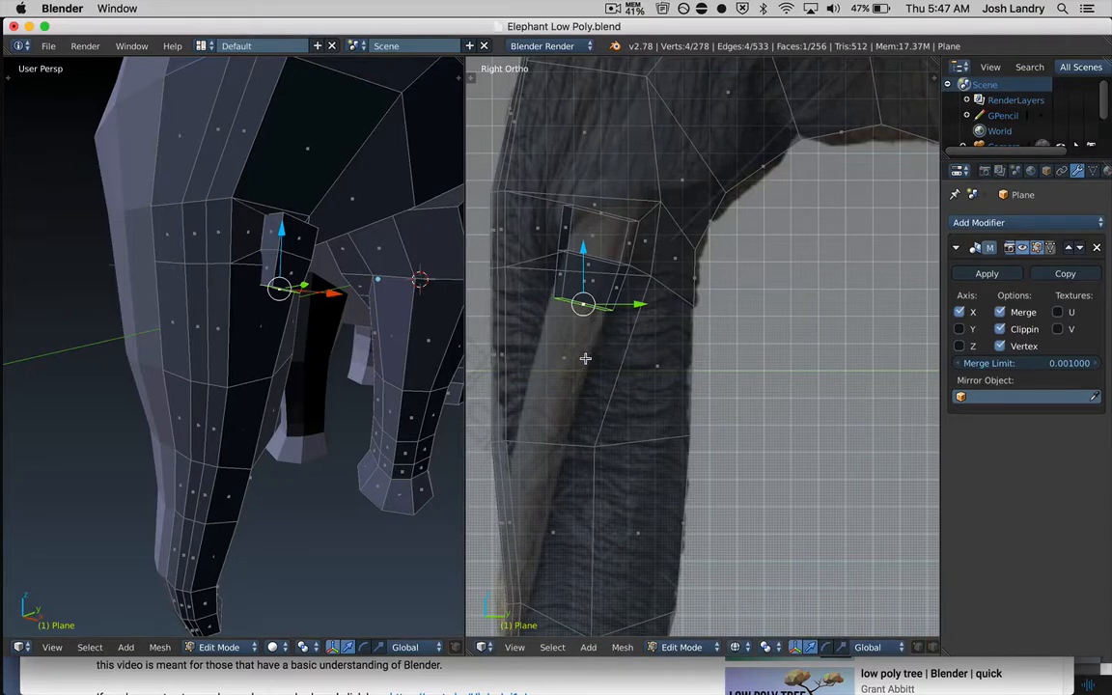
# - Extrude the tusk's lower end face by another segment and shift it slightly forward to follow the tusk in the photo
pyautogui.keyDown('shift'); pyautogui.moveTo(585, 359); pyautogui.dragTo(680, 310, button='middle'); pyautogui.keyUp('shift')
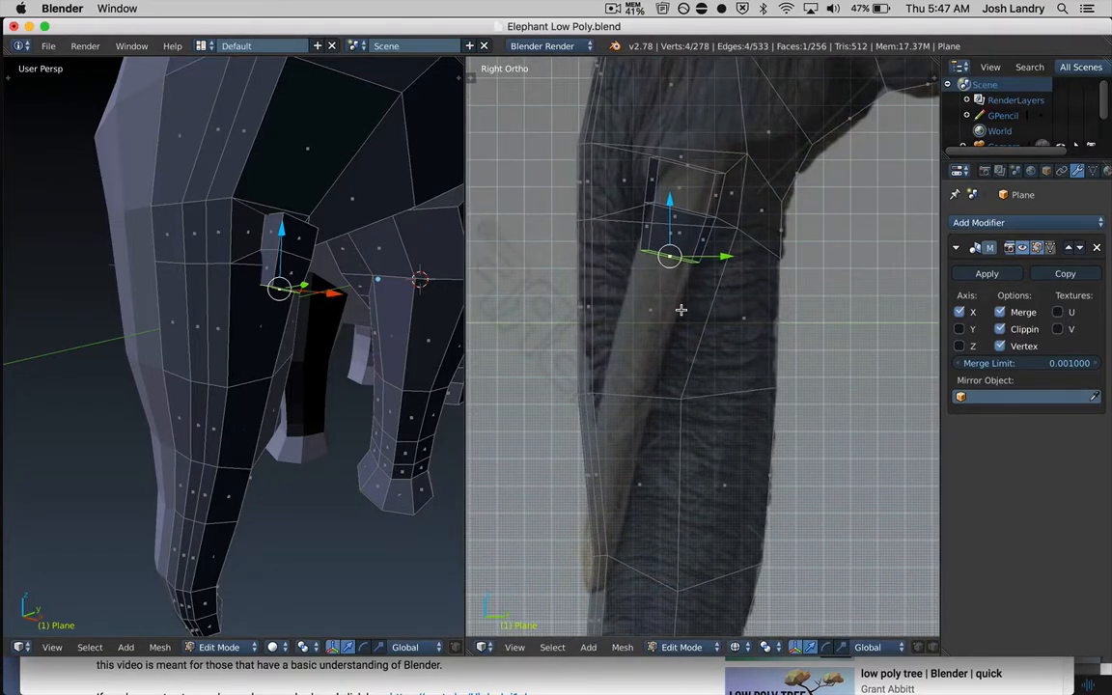
pyautogui.press('e')
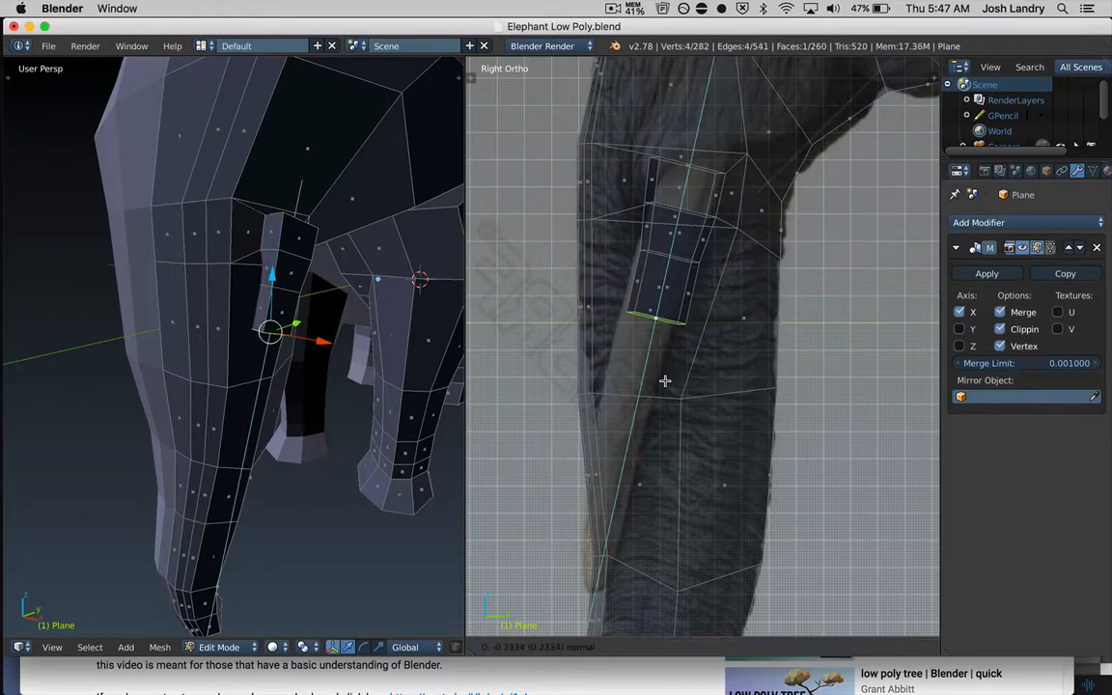
pyautogui.click(684, 390)
pyautogui.press('g')
pyautogui.click(688, 389)
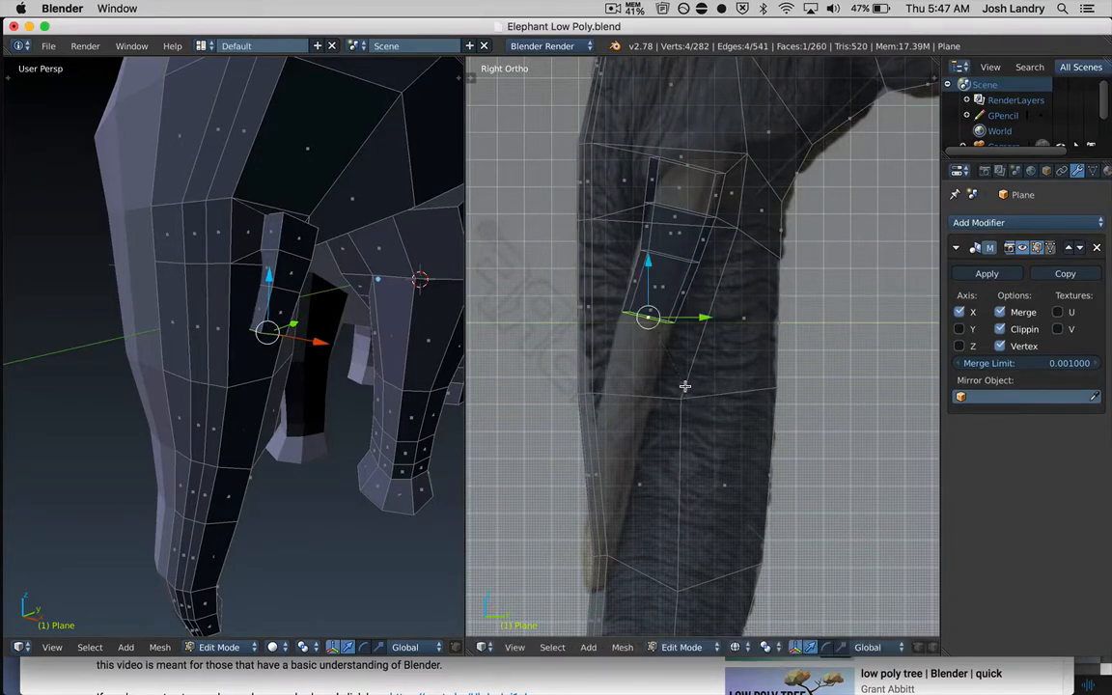
# - Extrude a further tusk segment downward and scale its end face down slightly to begin the taper
pyautogui.press('e')
pyautogui.click(670, 417)
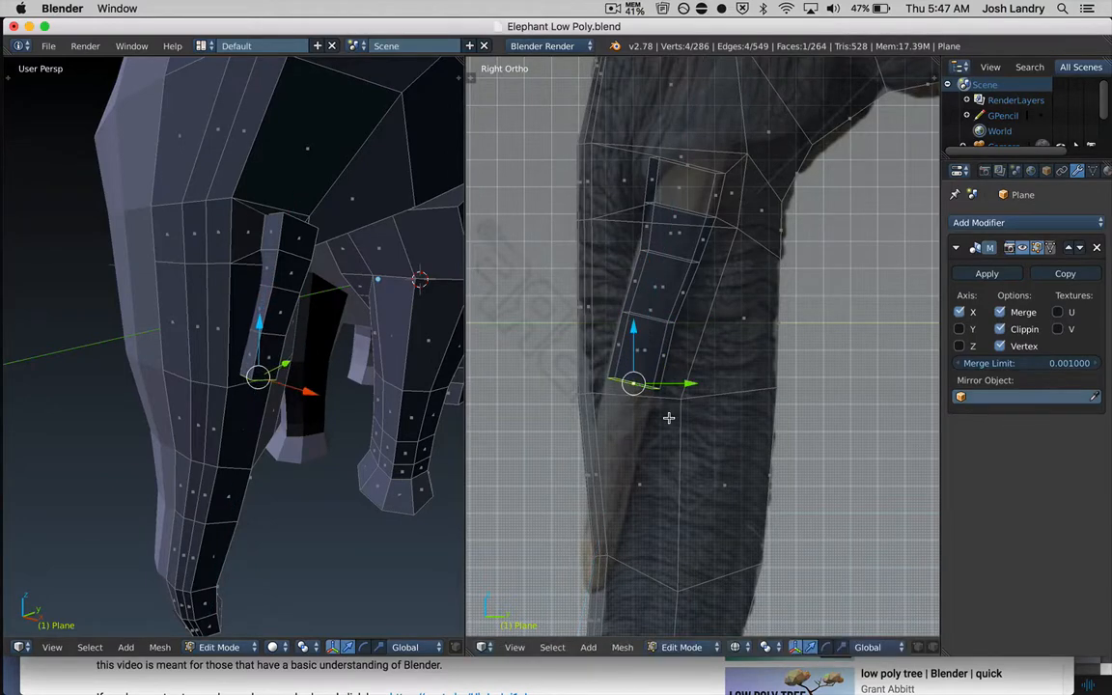
pyautogui.press('s')
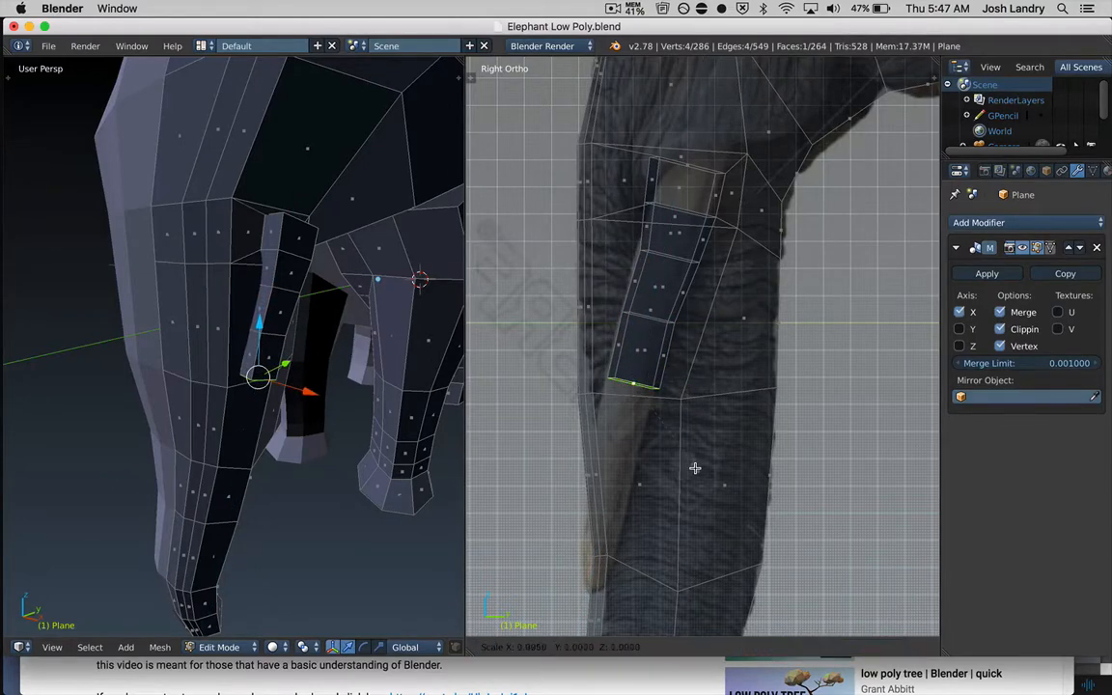
pyautogui.click(686, 464)
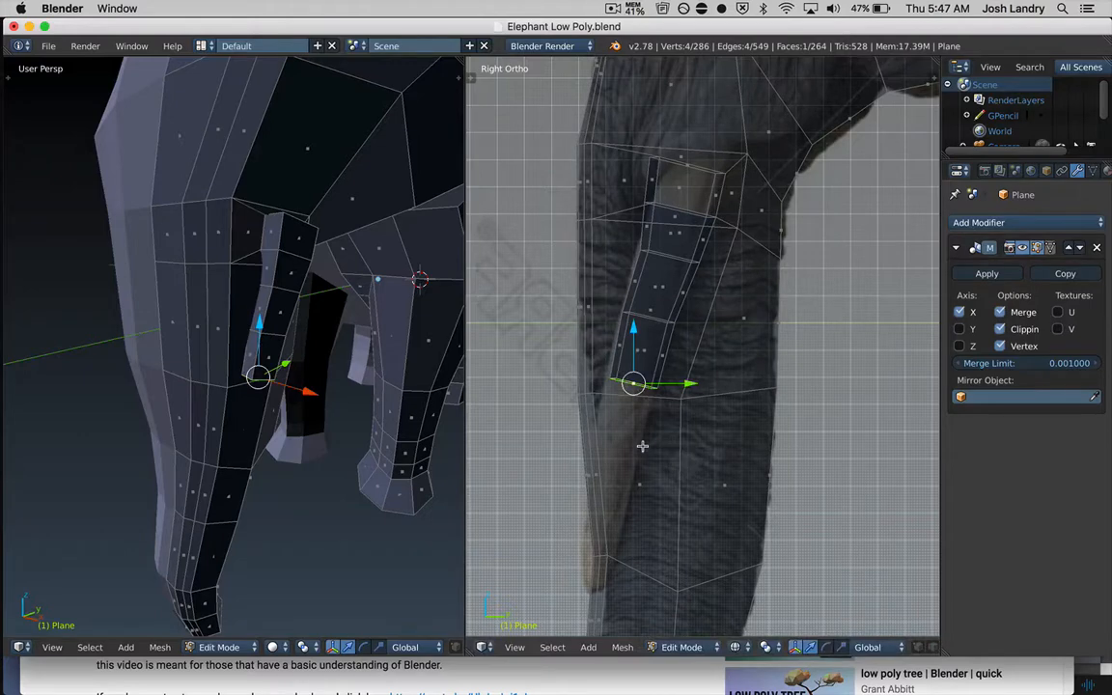
# - Extrude the tusk's end face twice more along the photo's tusk and scale the resulting end face down slightly
pyautogui.press('e')
pyautogui.click(635, 499)
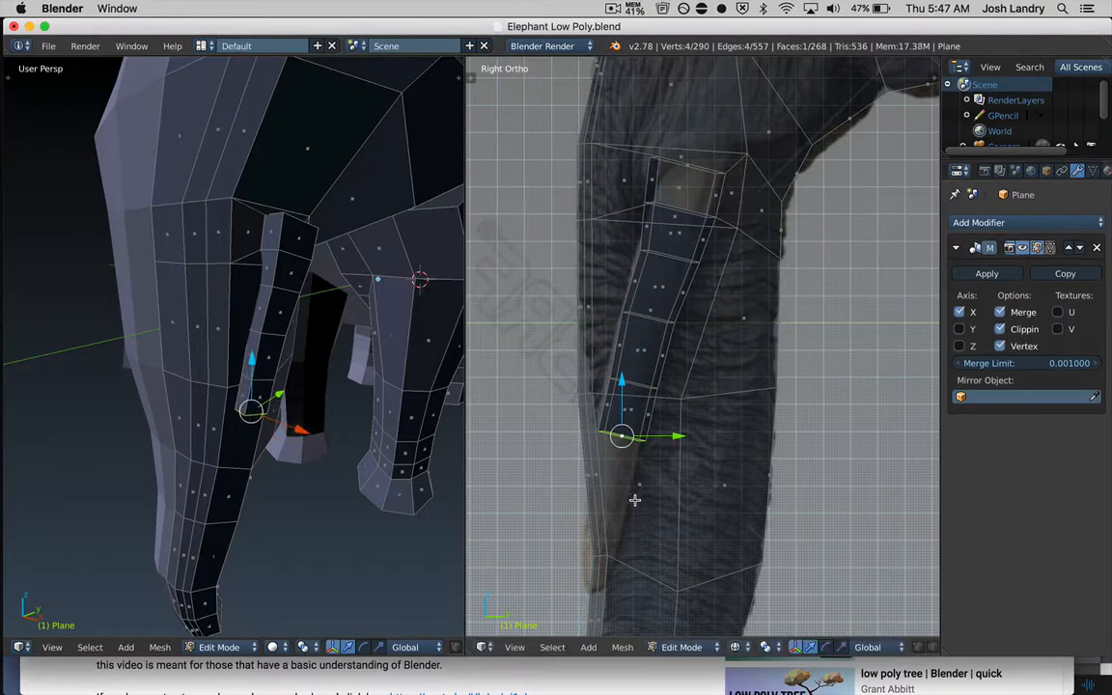
pyautogui.press('e')
pyautogui.click(633, 526)
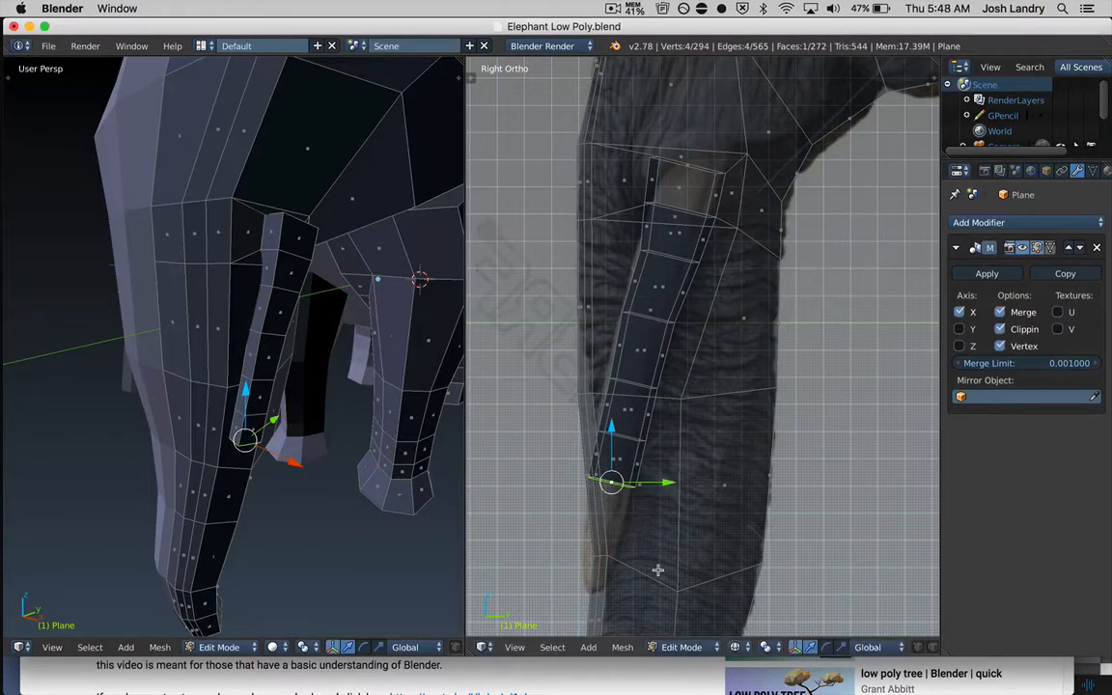
pyautogui.press('s')
pyautogui.click(648, 556)
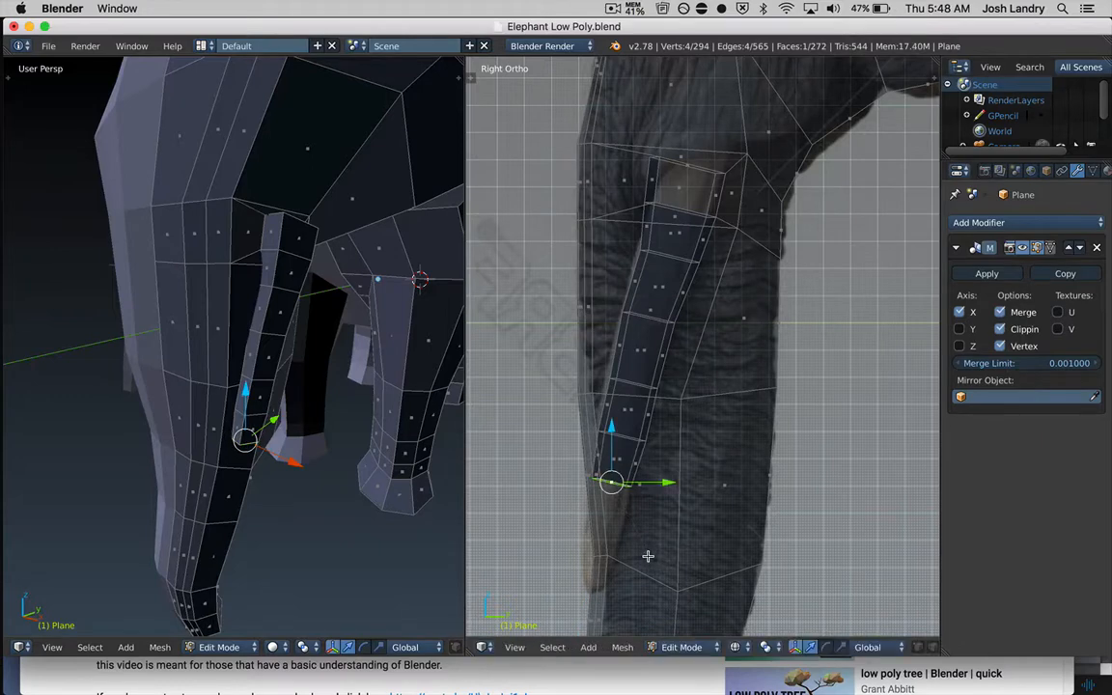
# - Extrude the last two segments down to the tusk's tip in the photo and shrink the end face to narrow the tip
pyautogui.keyDown('shift'); pyautogui.moveTo(642, 554); pyautogui.dragTo(657, 465, button='middle'); pyautogui.keyUp('shift')
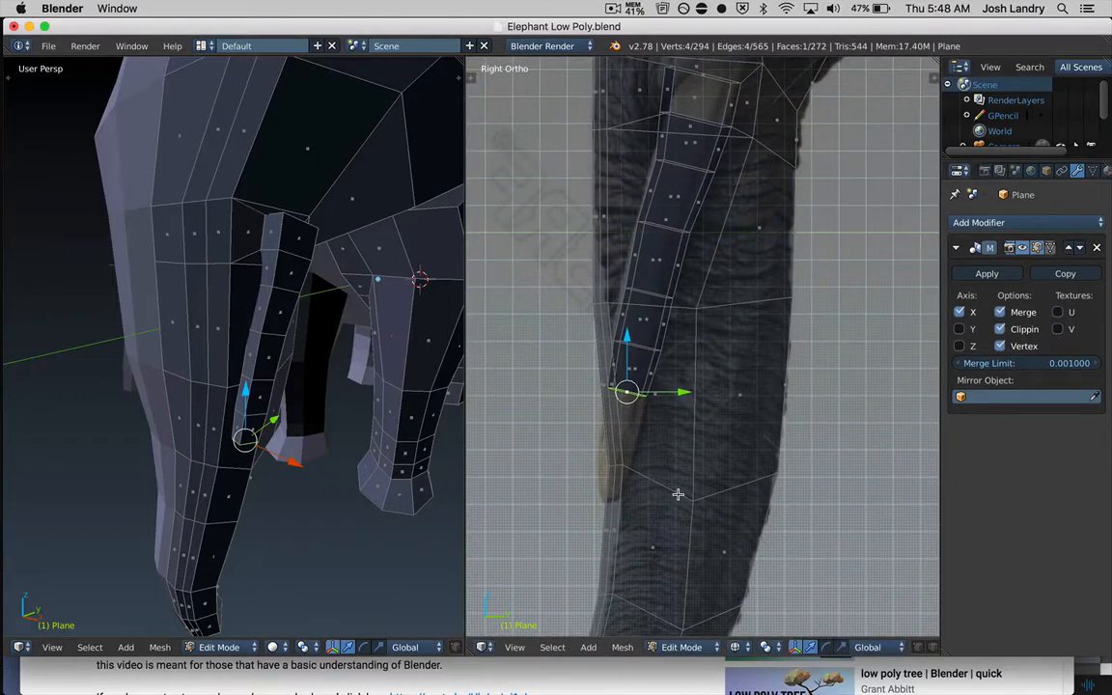
pyautogui.press('e')
pyautogui.click(674, 543)
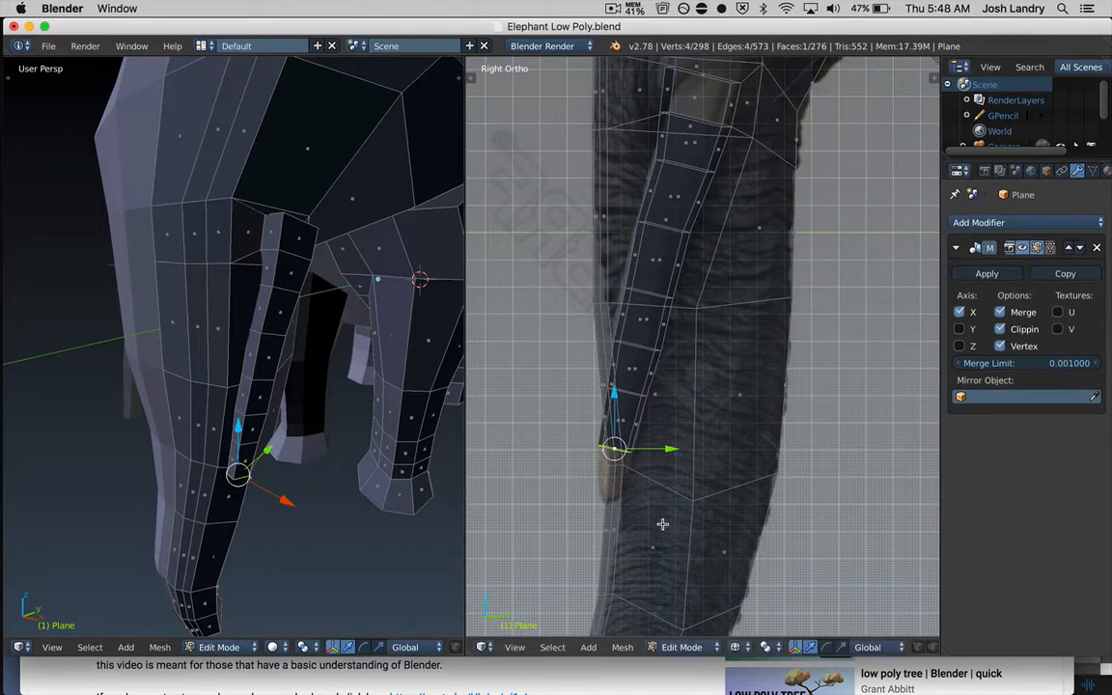
pyautogui.press('e')
pyautogui.click(655, 546)
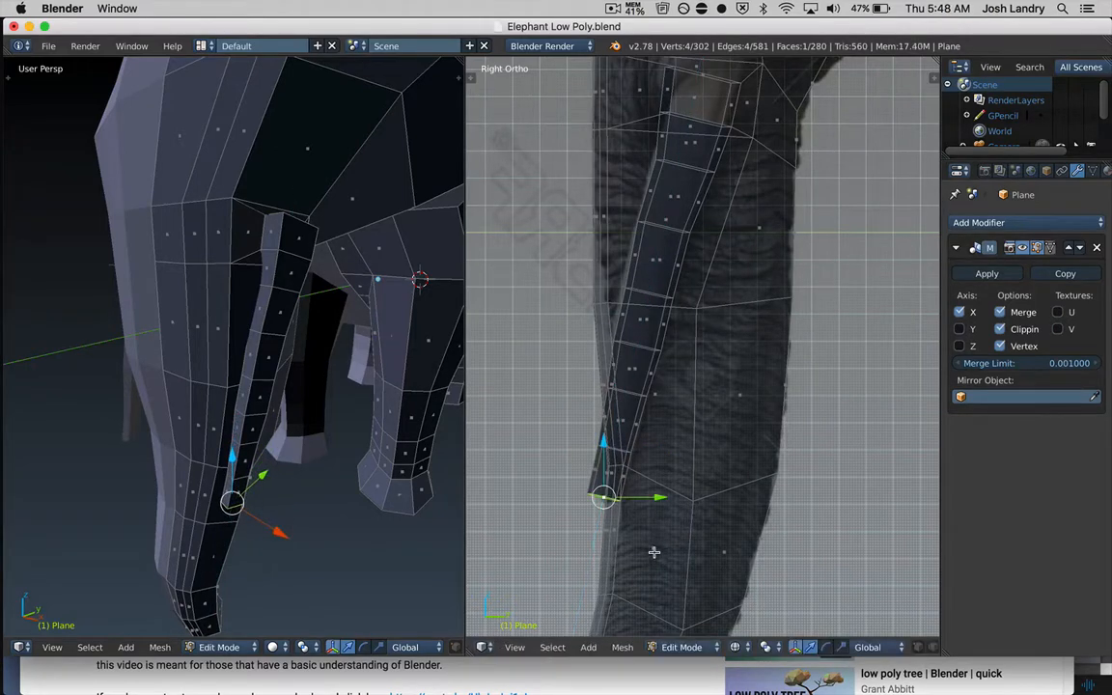
pyautogui.press('s')
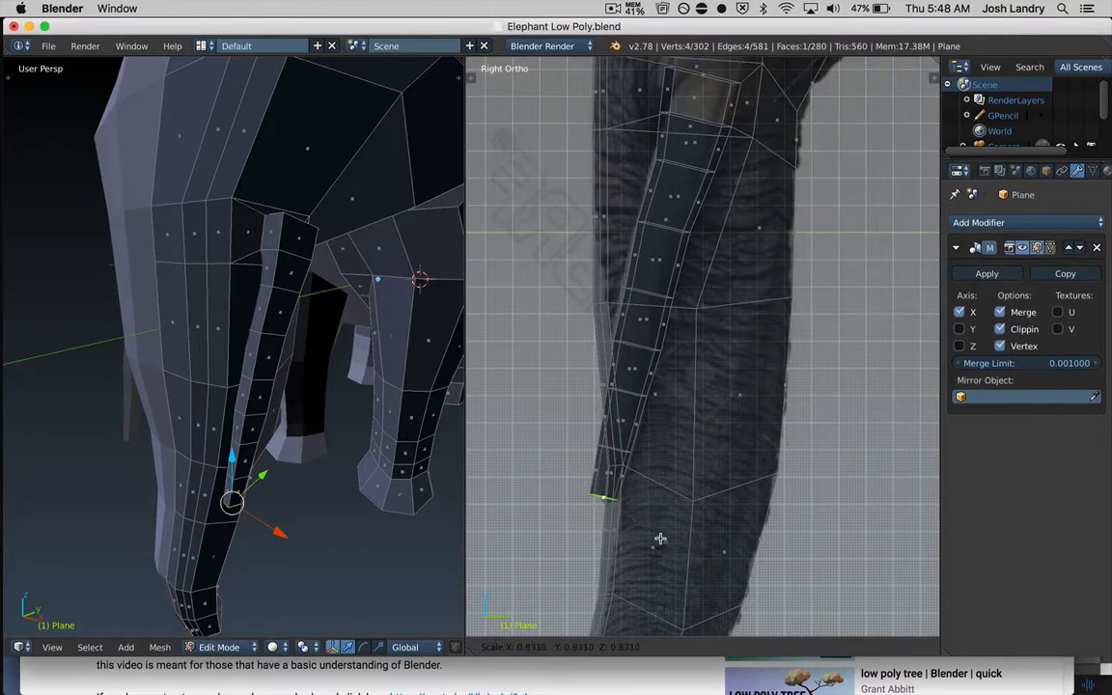
pyautogui.click(654, 531)
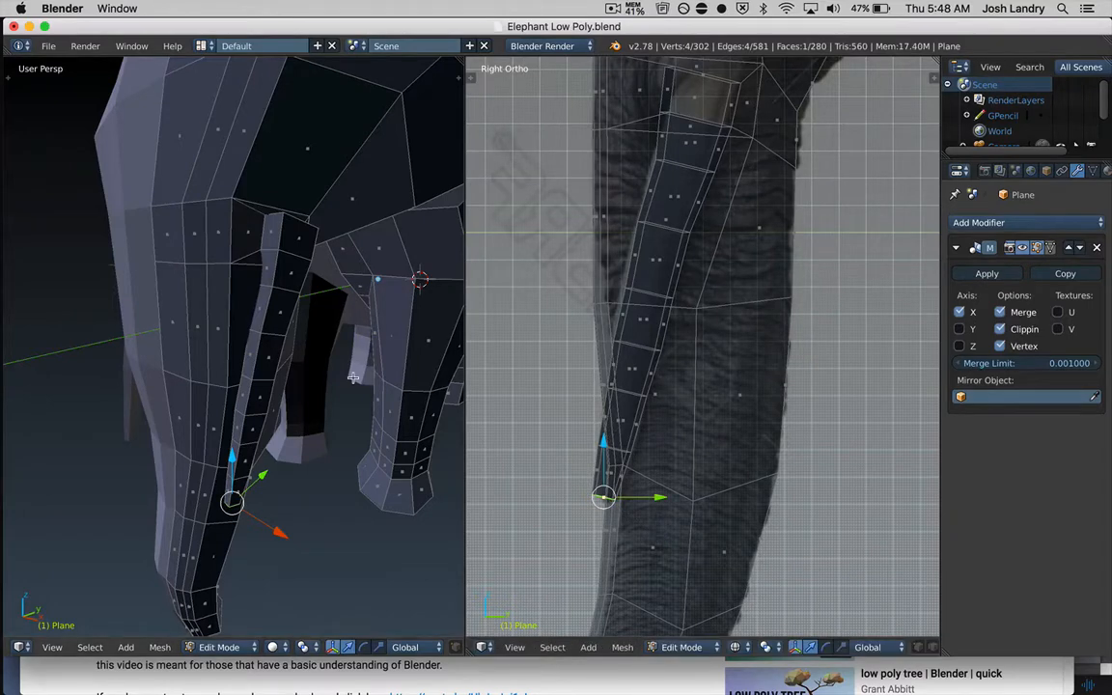
# - In vertex selection mode, move the two outer top vertices of the tusk's base inward toward the head along the X axis
pyautogui.moveTo(290, 355)
pyautogui.mouseDown(button='middle')
pyautogui.moveTo(322, 363)
pyautogui.moveTo(297, 373)
pyautogui.moveTo(300, 354)
pyautogui.mouseUp(button='middle')
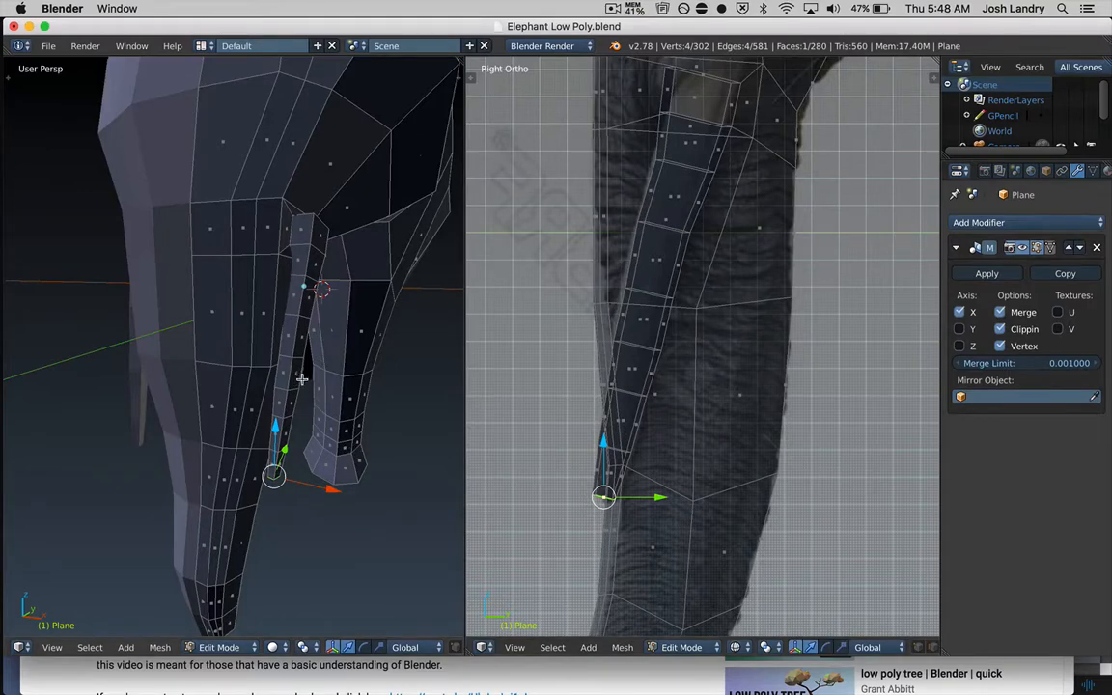
pyautogui.moveTo(300, 344); pyautogui.dragTo(291, 355, button='middle')
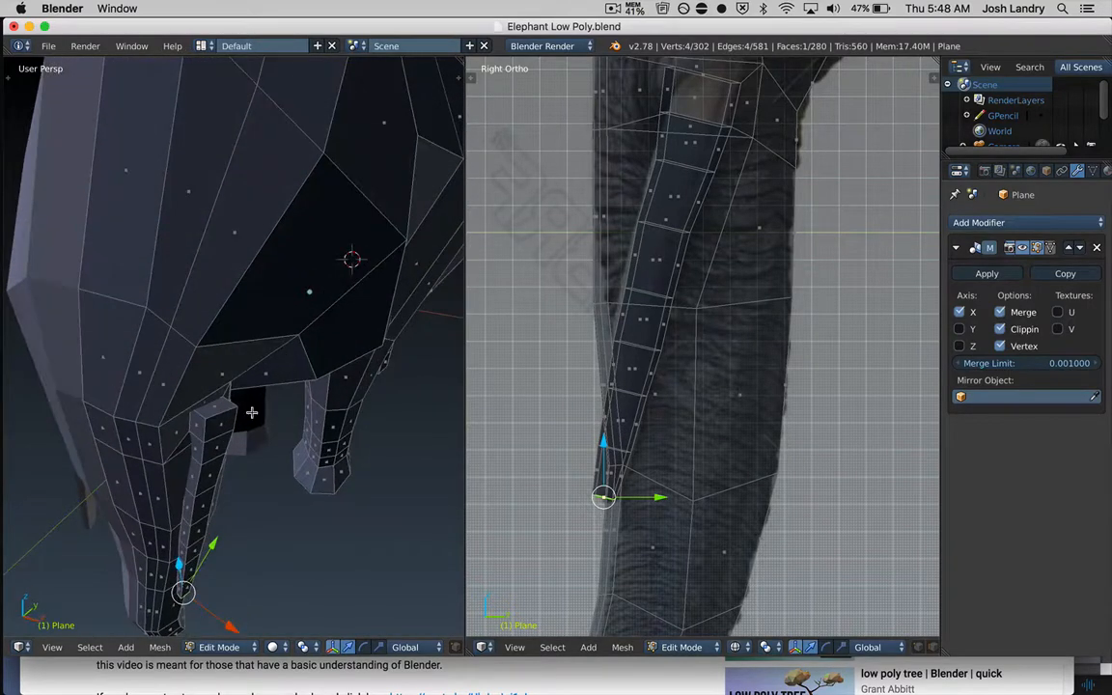
pyautogui.moveTo(249, 414); pyautogui.dragTo(258, 366, button='middle')
pyautogui.scroll(3, 259, 384)
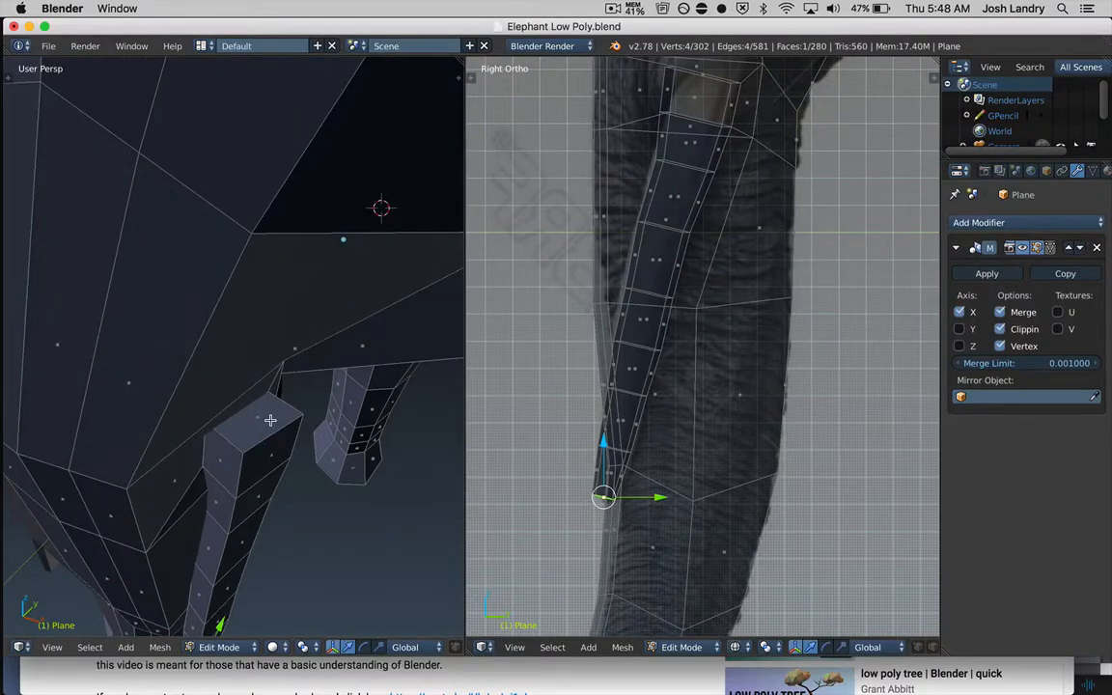
pyautogui.press('a')
pyautogui.hotkey('ctrl', 'Tab')
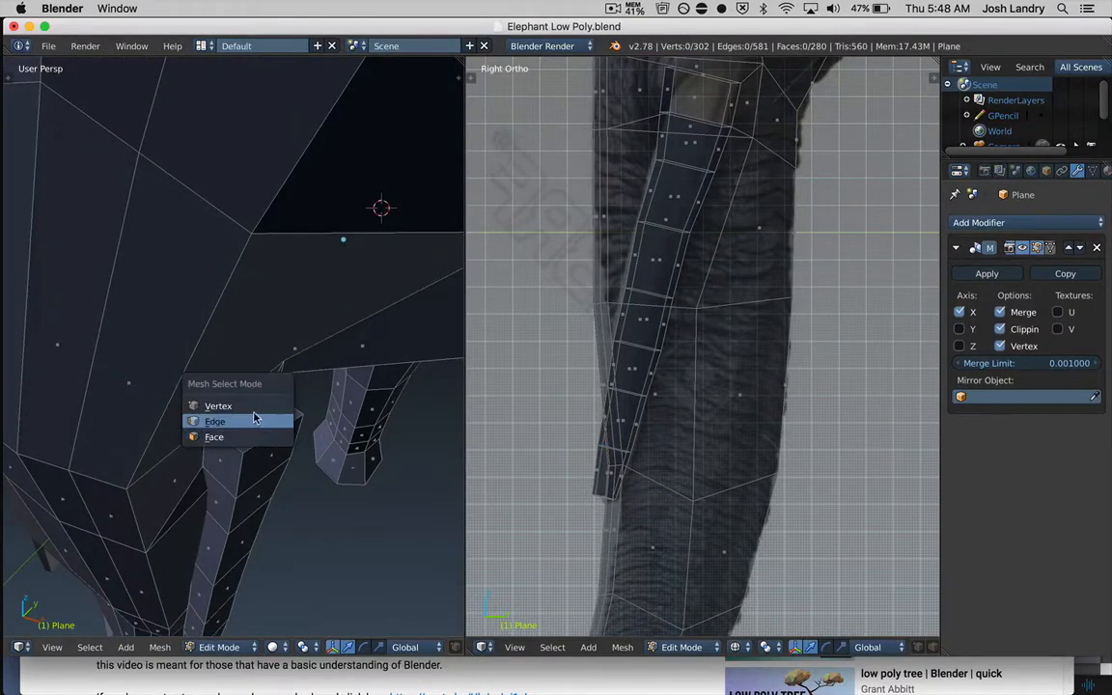
pyautogui.click(263, 403)
pyautogui.rightClick(243, 452)
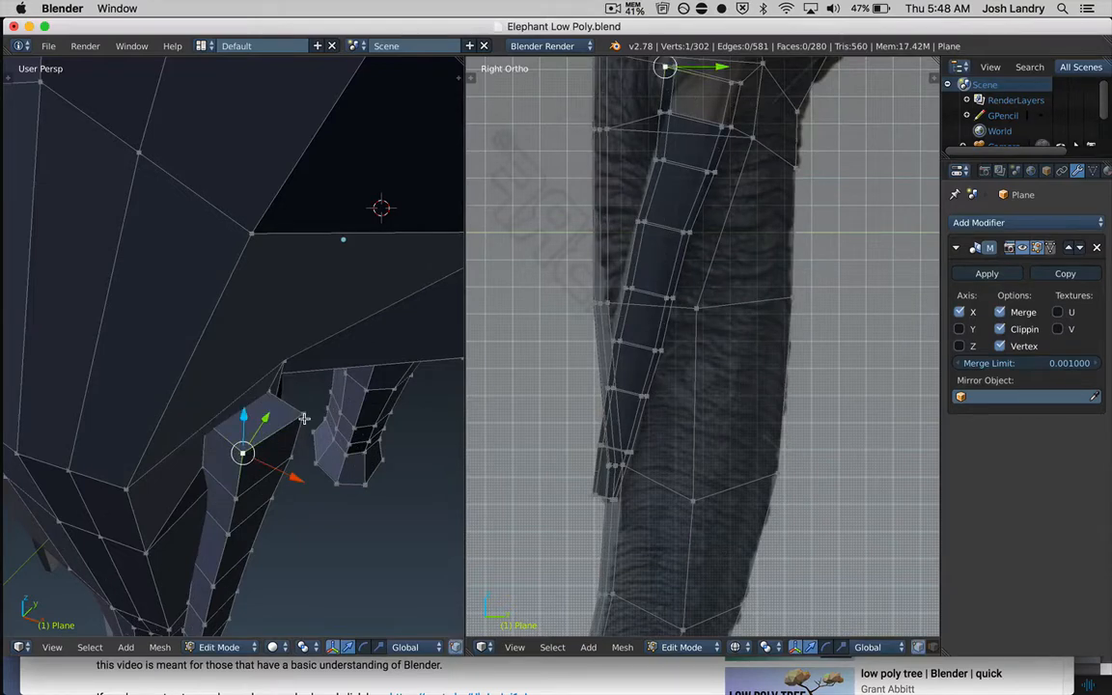
pyautogui.keyDown('shift'); pyautogui.rightClick(303, 416); pyautogui.keyUp('shift')
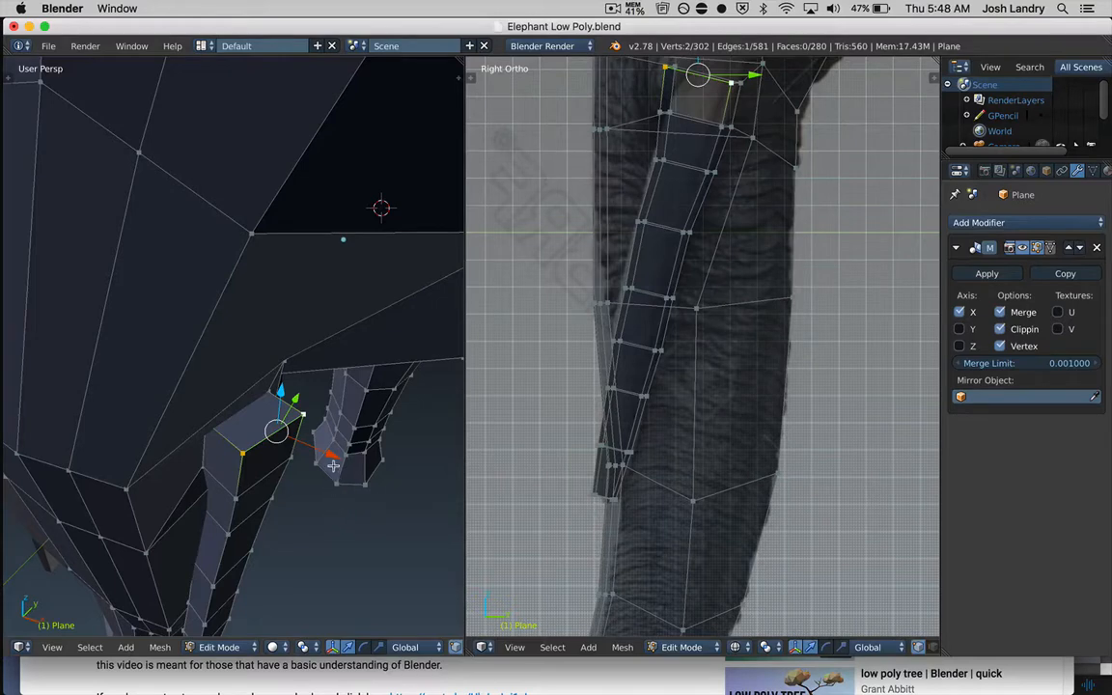
pyautogui.press('g')
pyautogui.press('x')
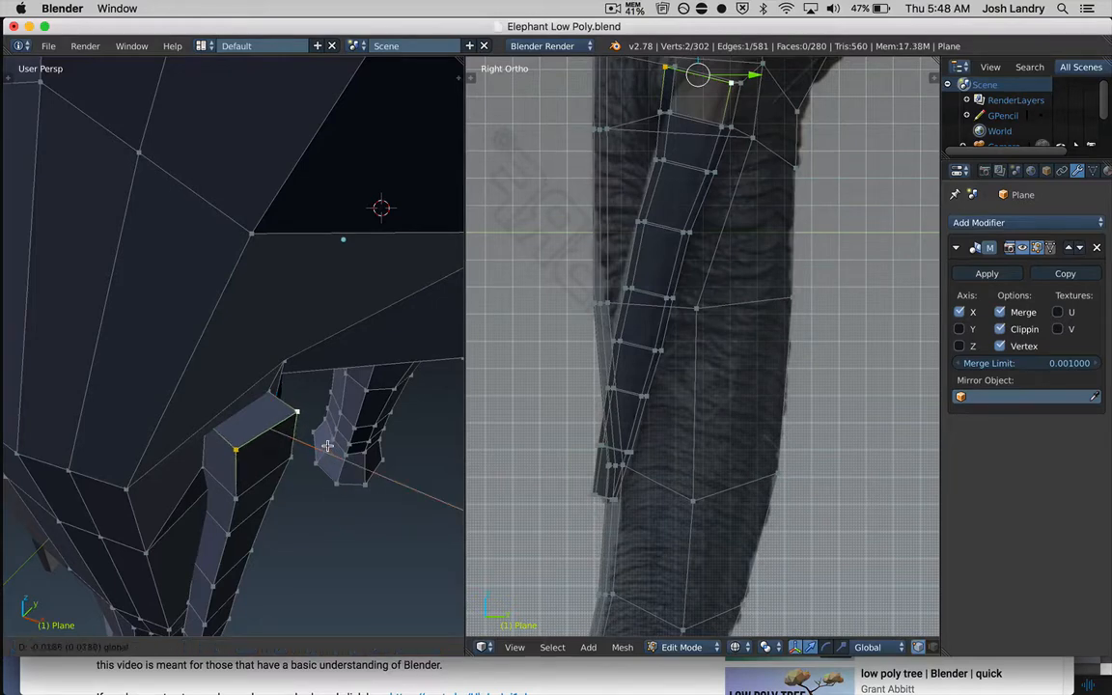
pyautogui.click(320, 441)
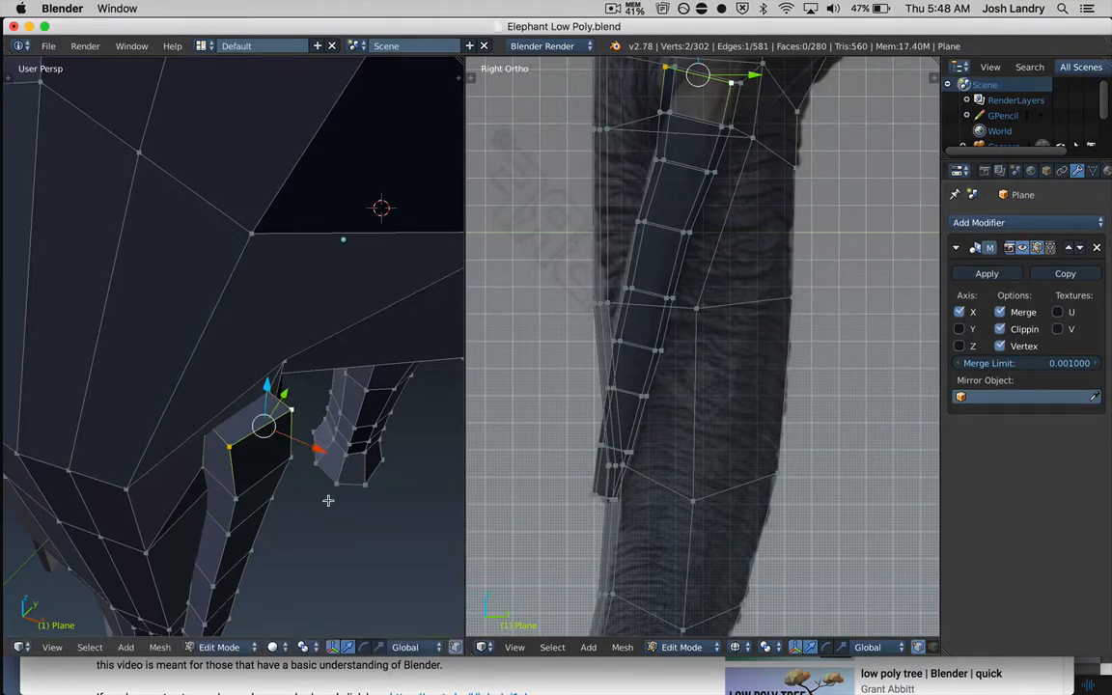
# - Scale the two outer top vertices of the tusk's base closer together and move them slightly further inward along X
pyautogui.press('s')
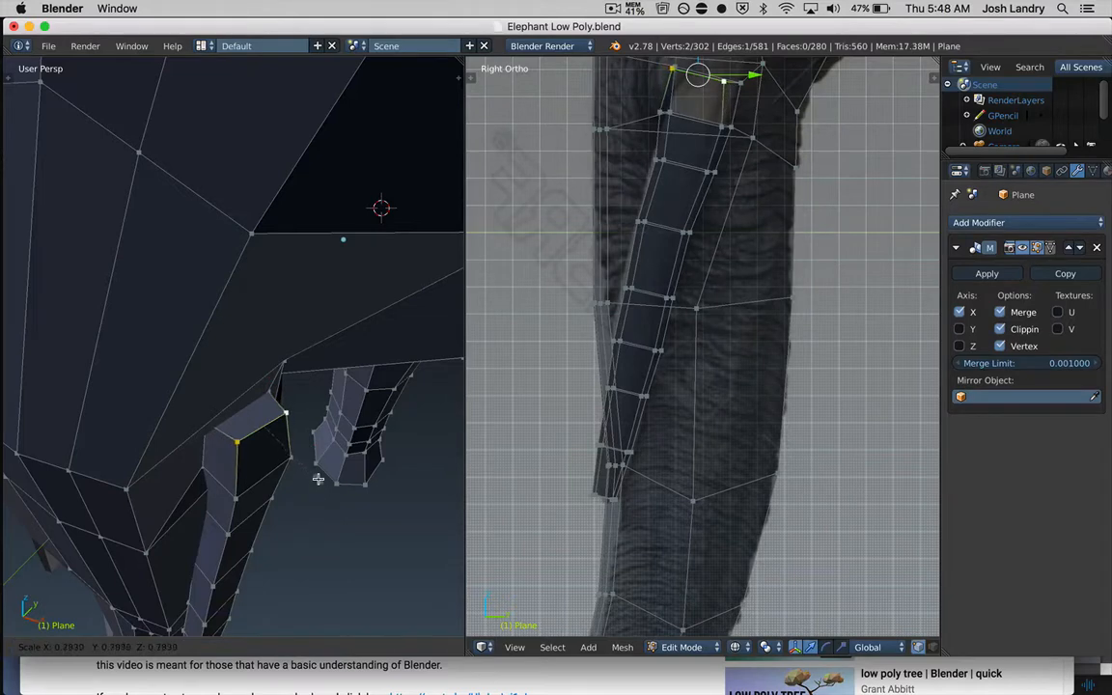
pyautogui.click(315, 452)
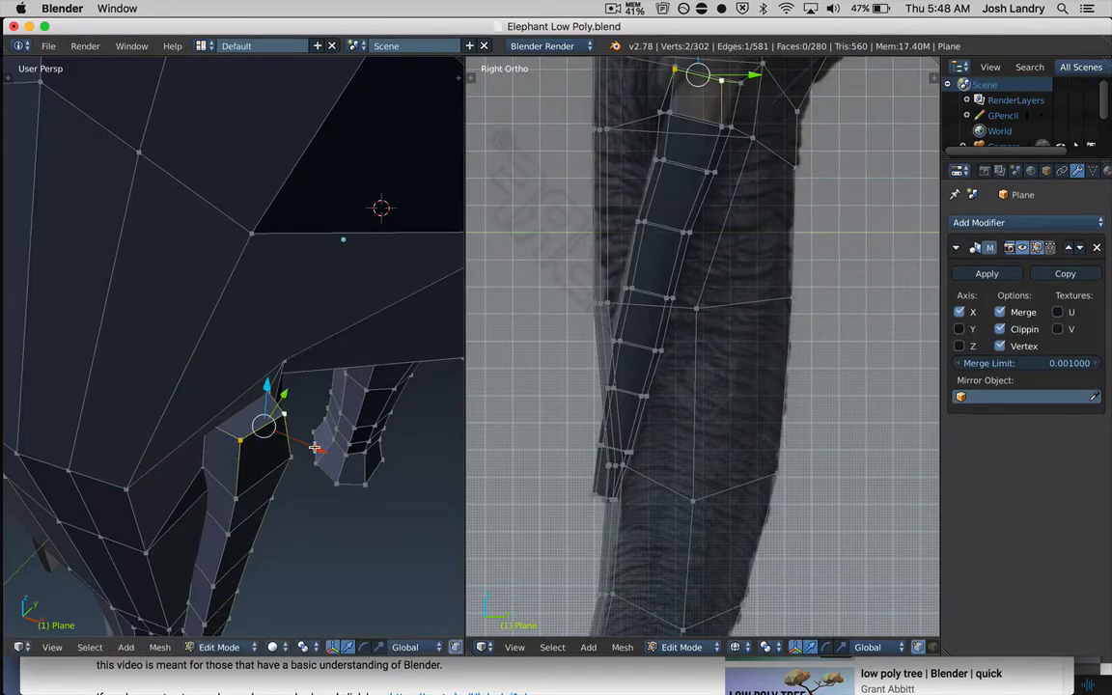
pyautogui.press('g')
pyautogui.press('x')
pyautogui.click(309, 445)
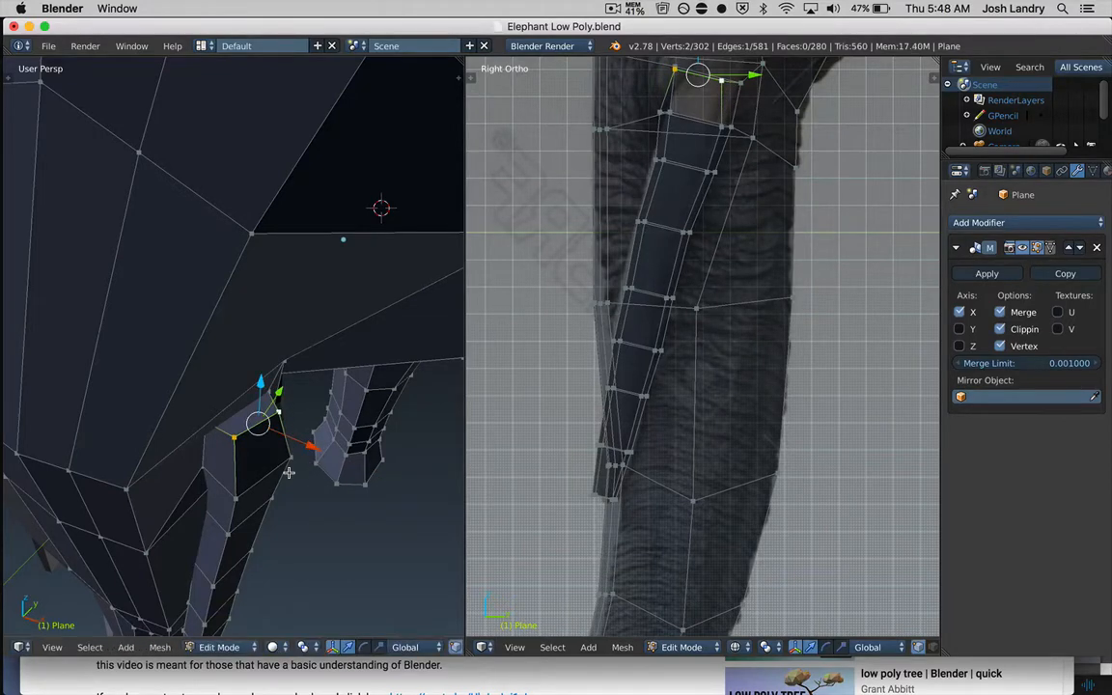
# - Clear the vertex selection, switch to face selection mode and select the end face at the tusk's tip
pyautogui.press('a')
pyautogui.moveTo(295, 491); pyautogui.dragTo(303, 427, button='middle')
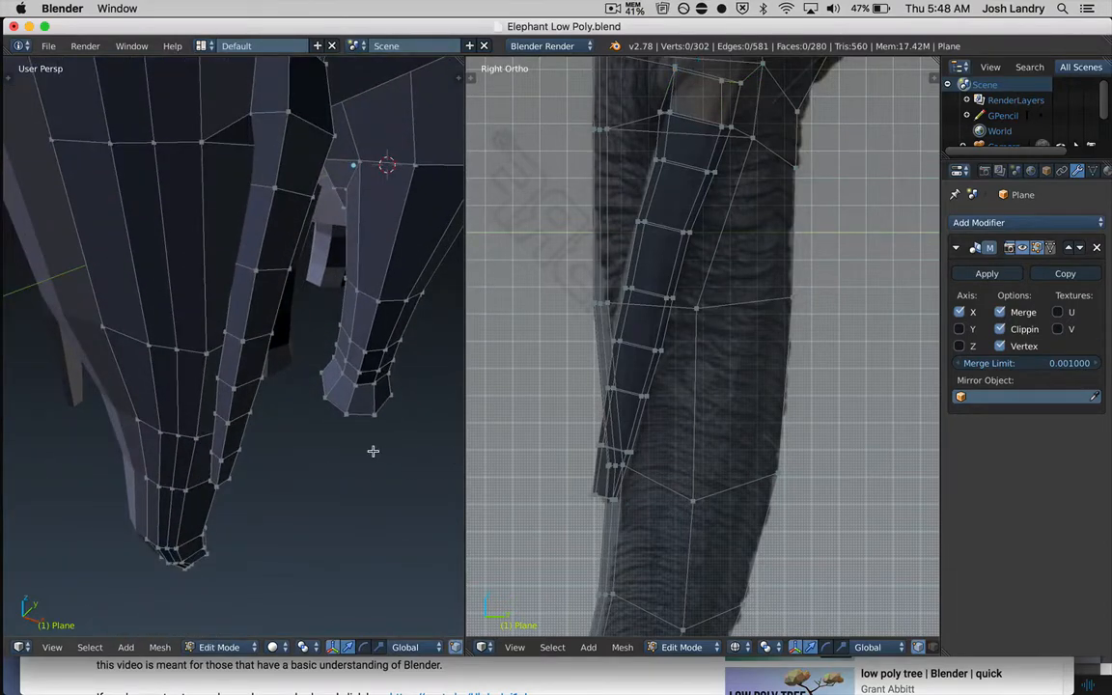
pyautogui.hotkey('ctrl', 'Tab')
pyautogui.click(355, 485)
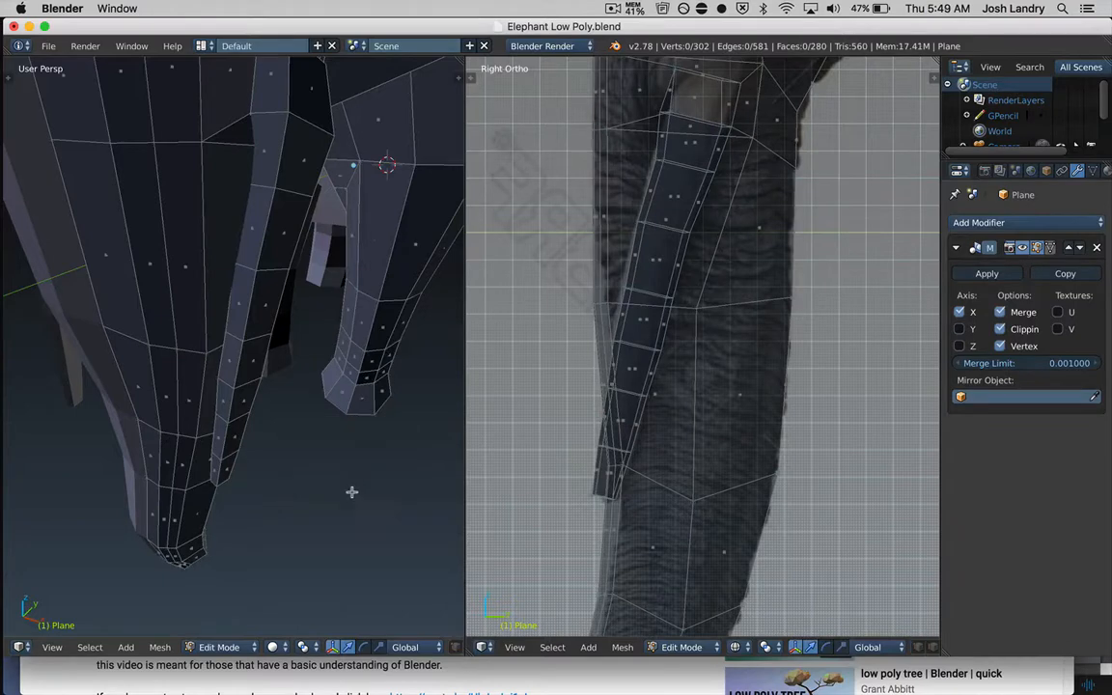
pyautogui.rightClick(596, 495)
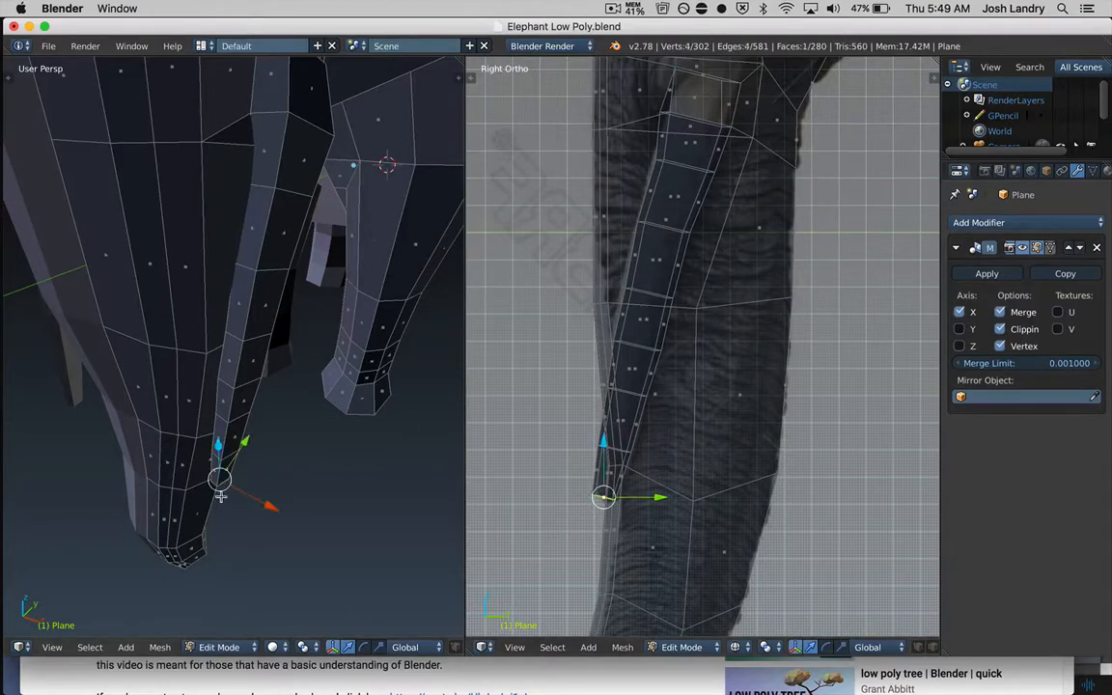
pyautogui.moveTo(223, 482); pyautogui.dragTo(229, 461, button='middle')
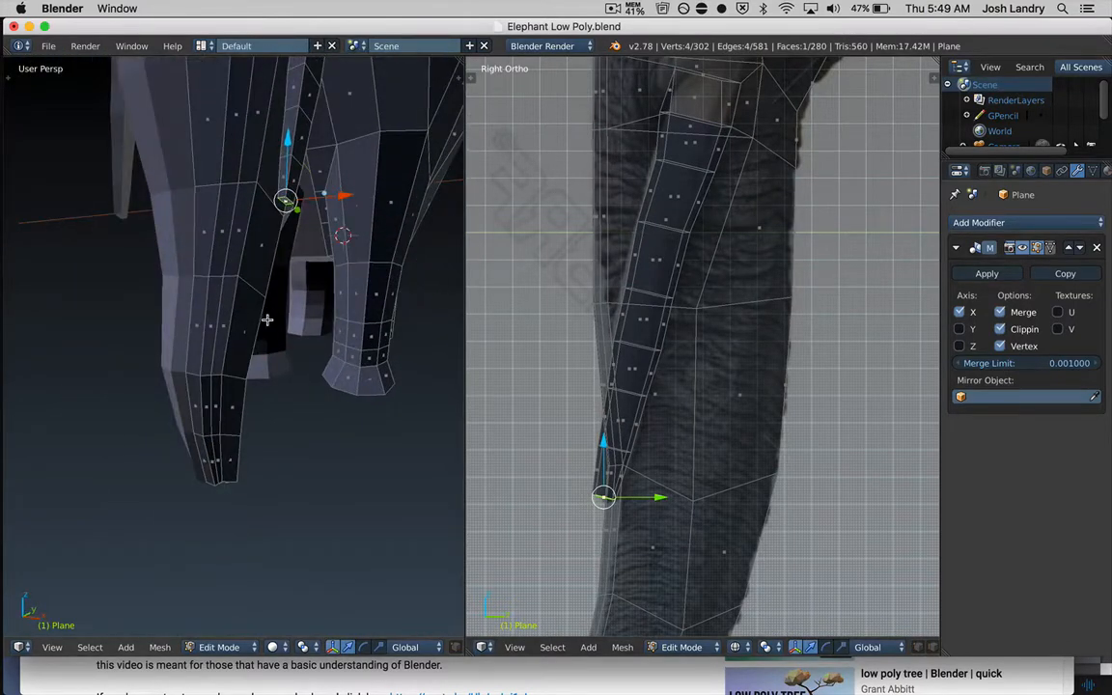
pyautogui.moveTo(269, 320); pyautogui.dragTo(266, 400, button='middle')
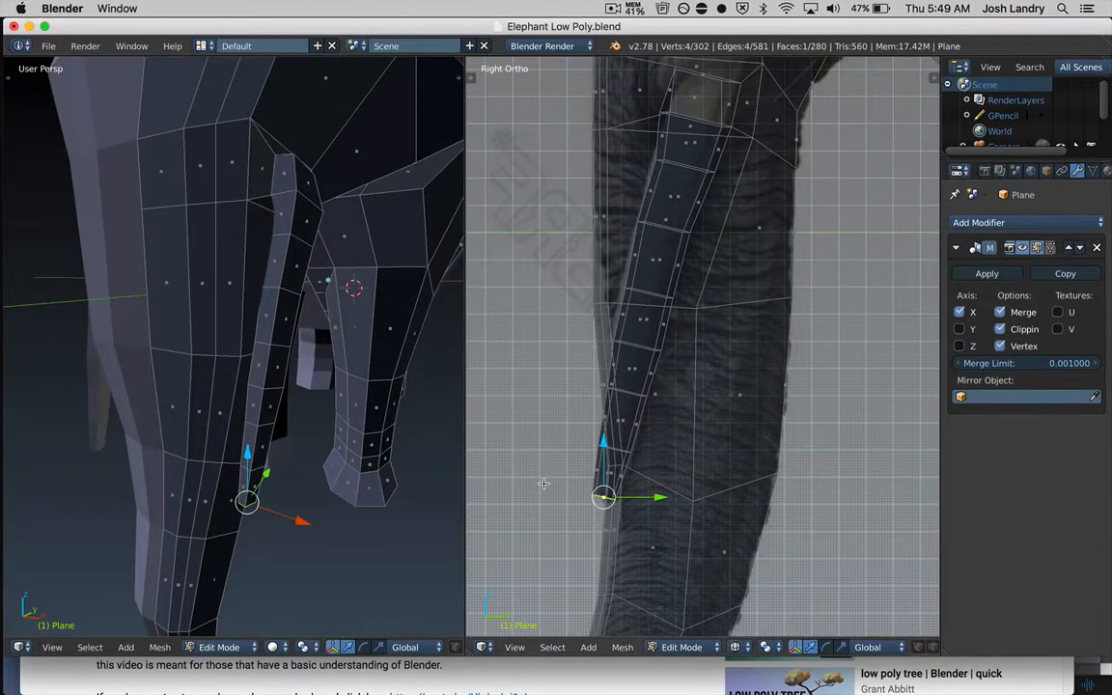
pyautogui.scroll(1, 543, 483)
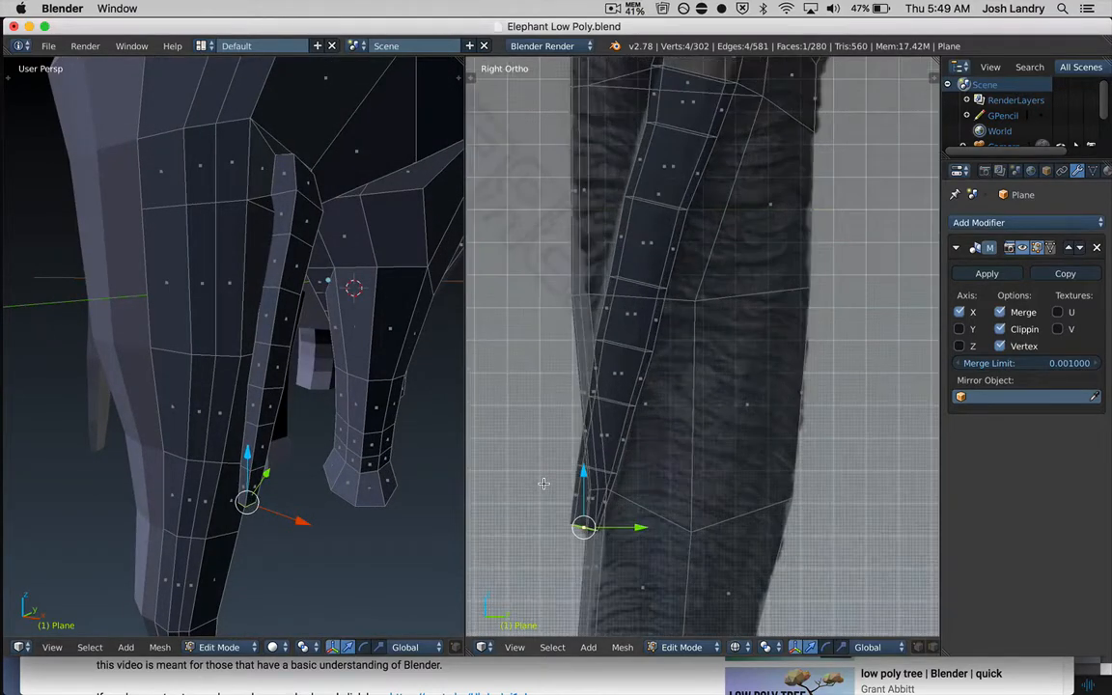
pyautogui.scroll(2, 544, 483)
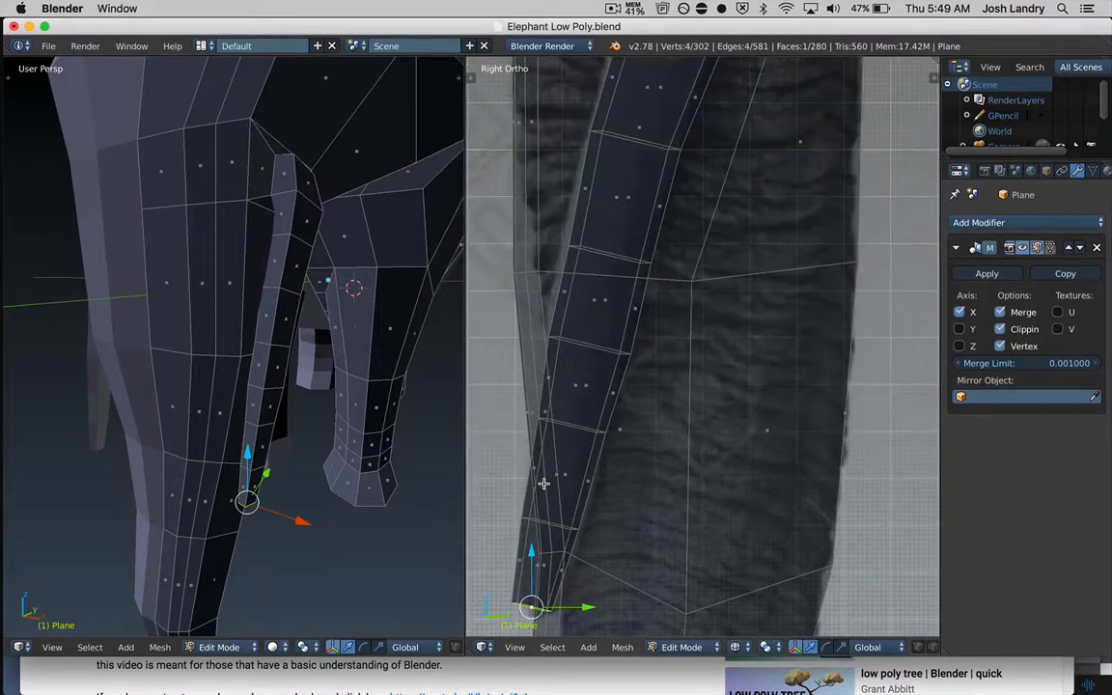
pyautogui.scroll(-2, 544, 482)
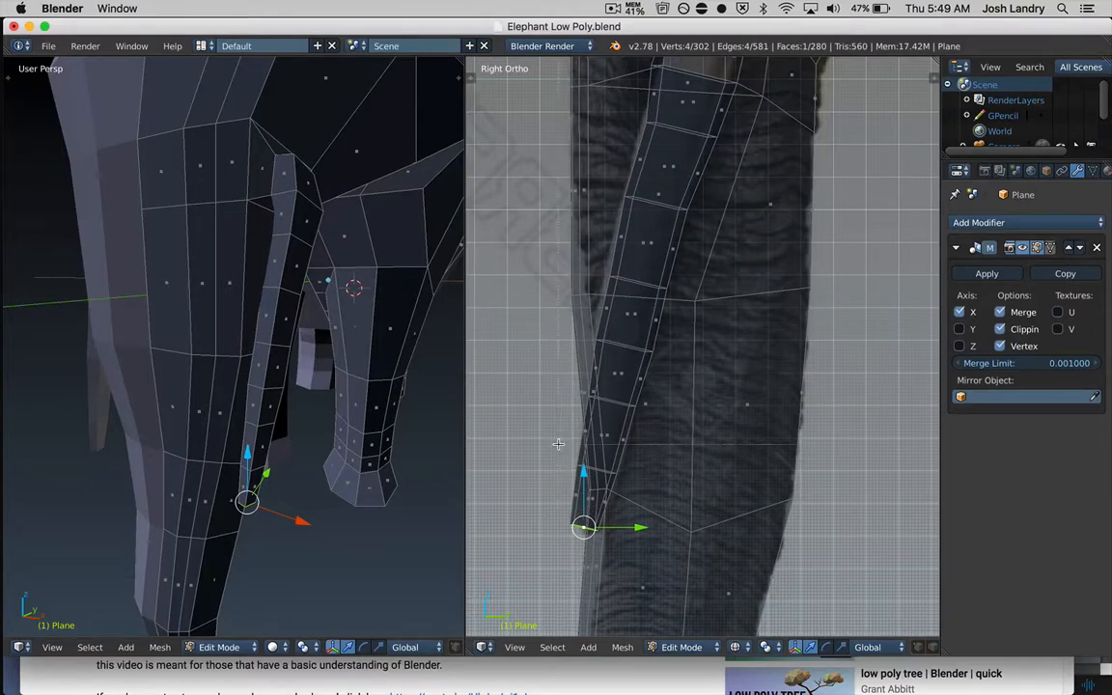
# - Extend the face selection from the tusk's tip segment by segment up to the tusk's base
pyautogui.press('ctrl+KP_Add')
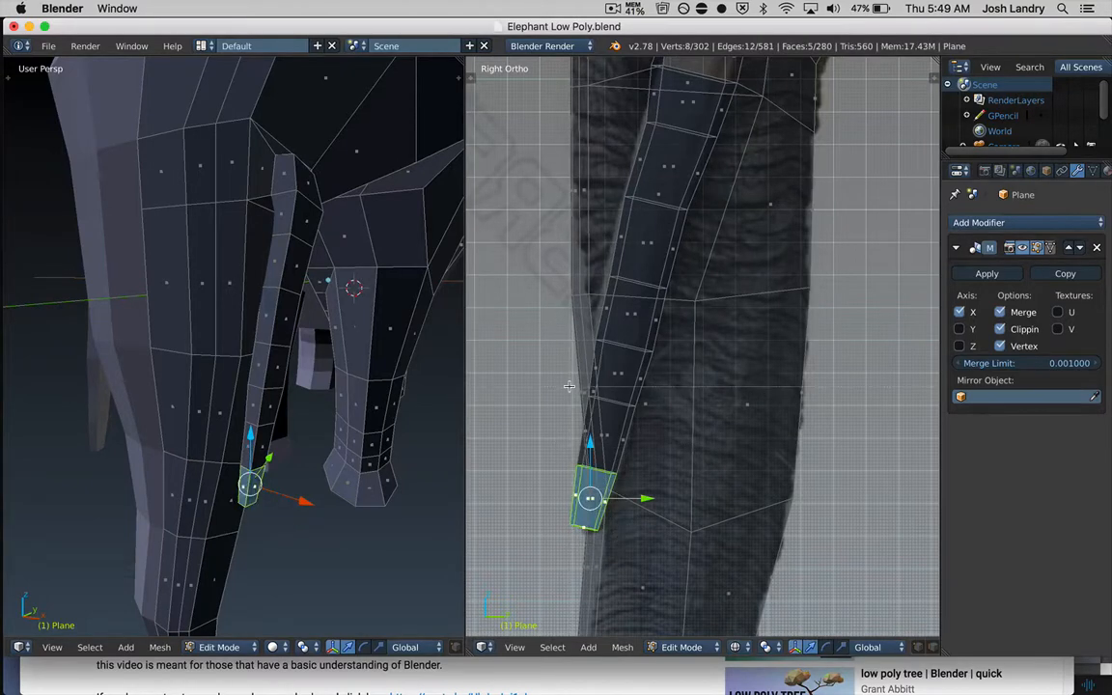
pyautogui.press('ctrl+KP_Add')
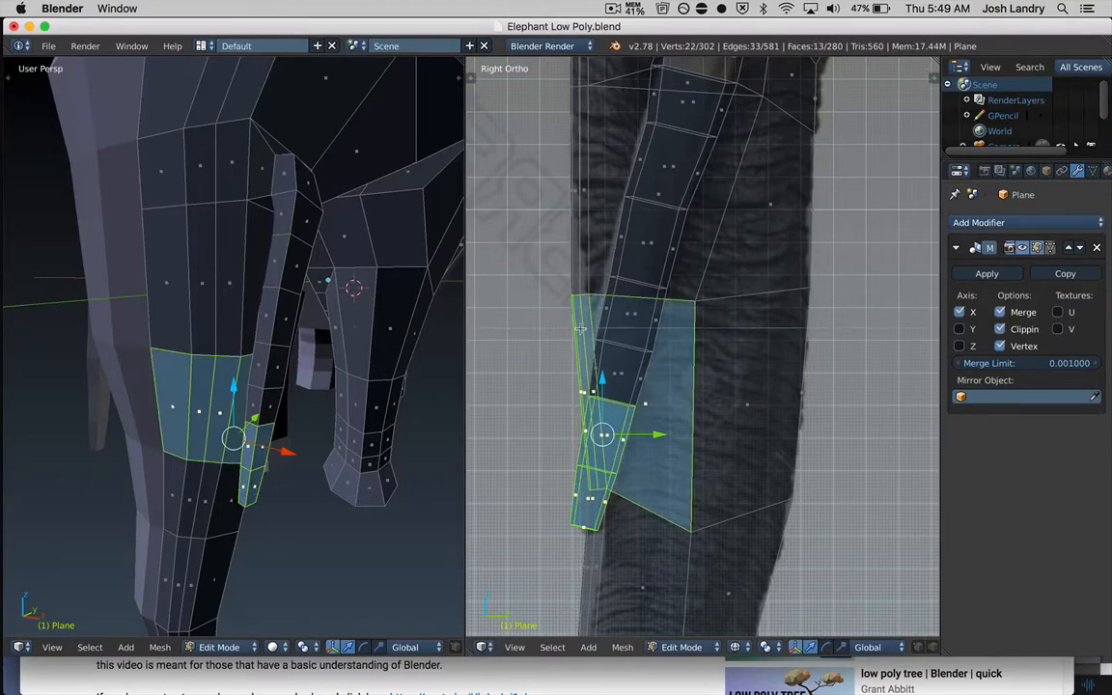
pyautogui.press('ctrl+KP_Add')
pyautogui.press('ctrl+KP_Add')
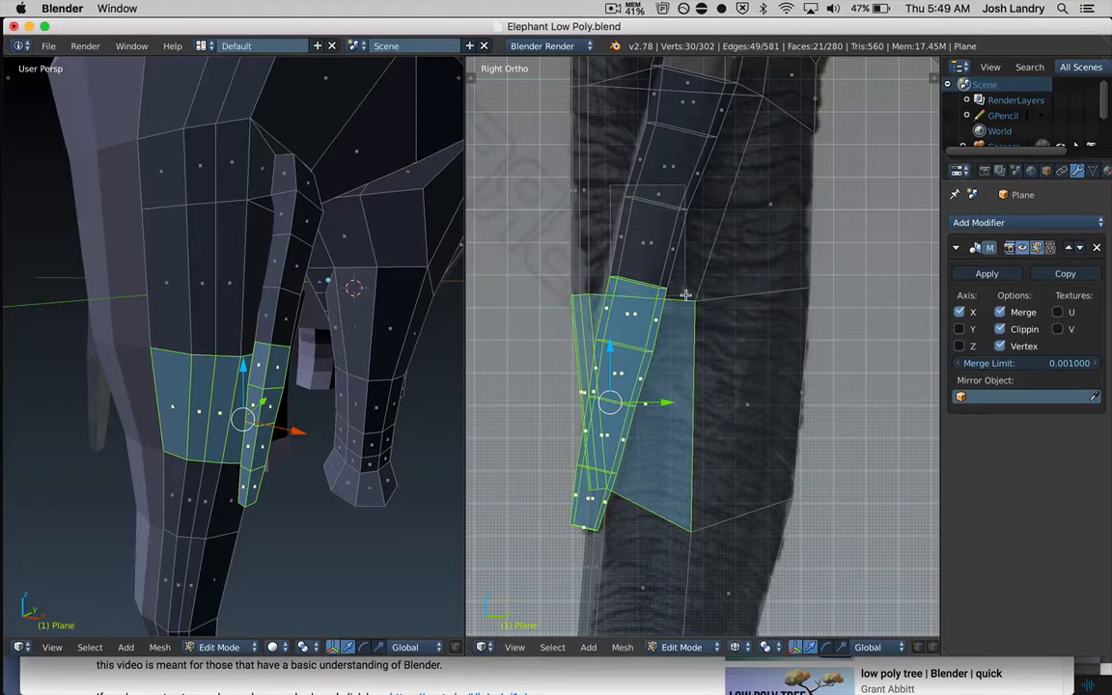
pyautogui.press('ctrl+KP_Add')
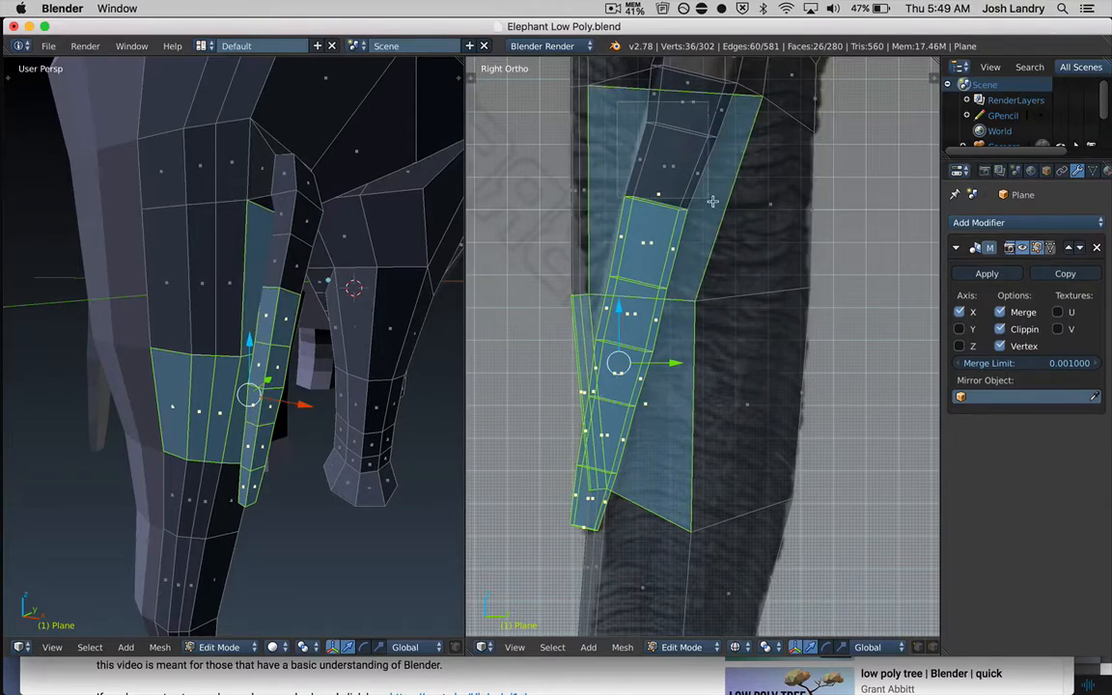
pyautogui.press('ctrl+KP_Add')
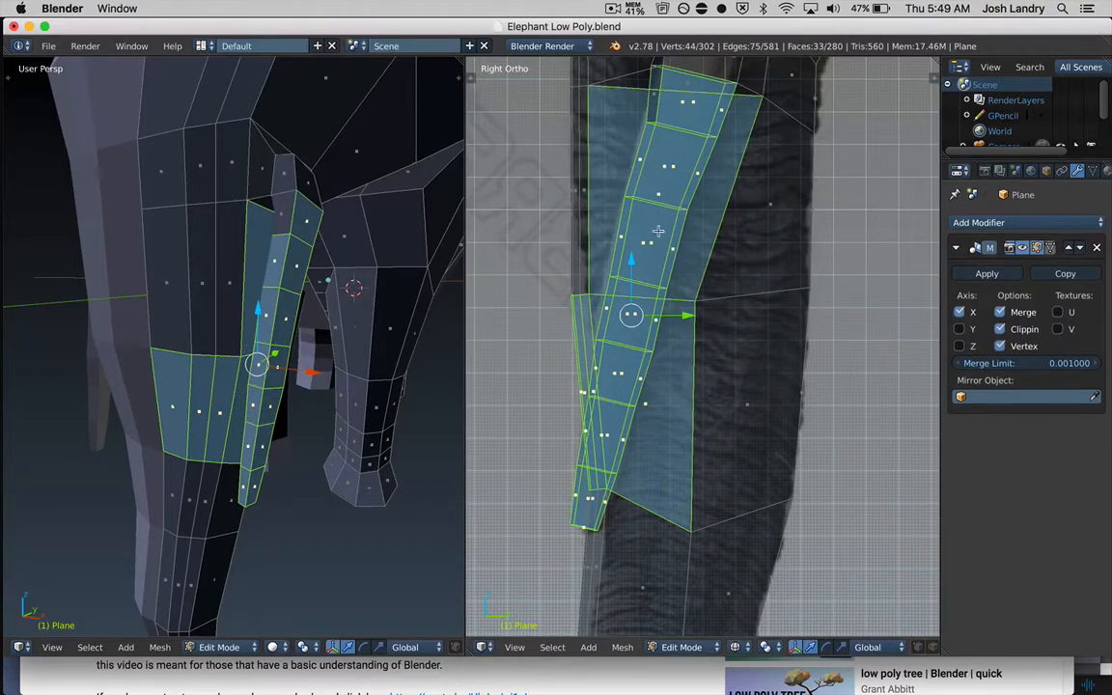
# - Remove the stray trunk faces from the selection and add the missing one near the base, so only the tusk's faces are selected
pyautogui.keyDown('shift'); pyautogui.rightClick(285, 210); pyautogui.keyUp('shift')
pyautogui.keyDown('shift'); pyautogui.rightClick(262, 249); pyautogui.keyUp('shift')
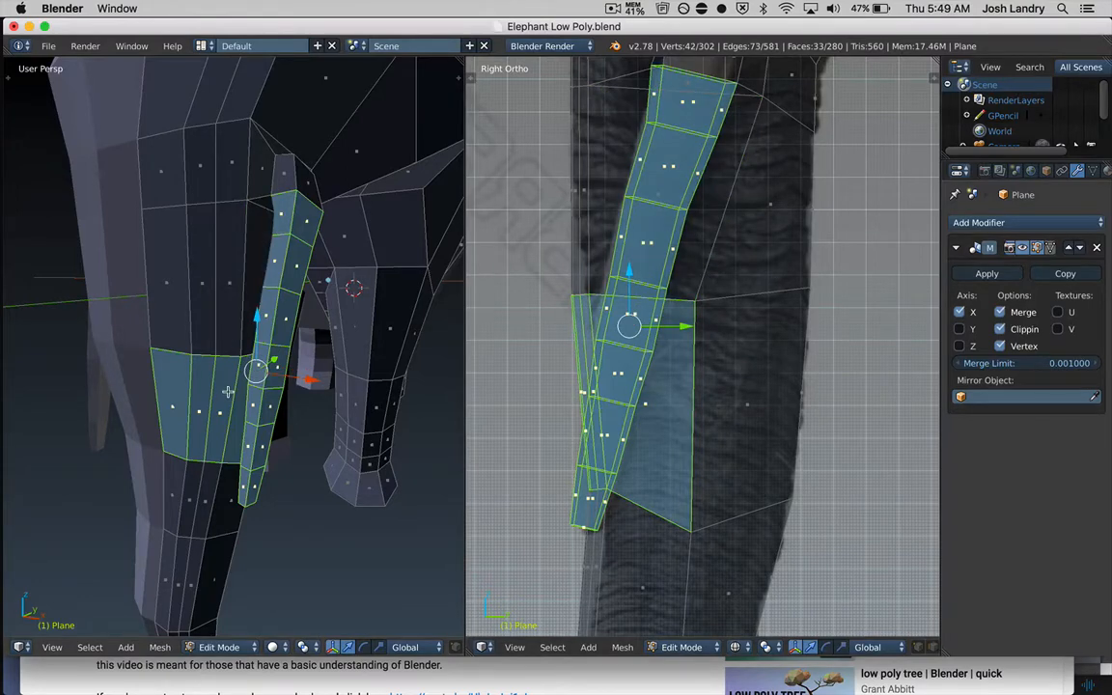
pyautogui.keyDown('shift'); pyautogui.rightClick(228, 391); pyautogui.keyUp('shift')
pyautogui.keyDown('shift'); pyautogui.rightClick(206, 388); pyautogui.keyUp('shift')
pyautogui.keyDown('shift'); pyautogui.rightClick(182, 383); pyautogui.keyUp('shift')
pyautogui.keyDown('shift'); pyautogui.rightClick(239, 409); pyautogui.keyUp('shift')
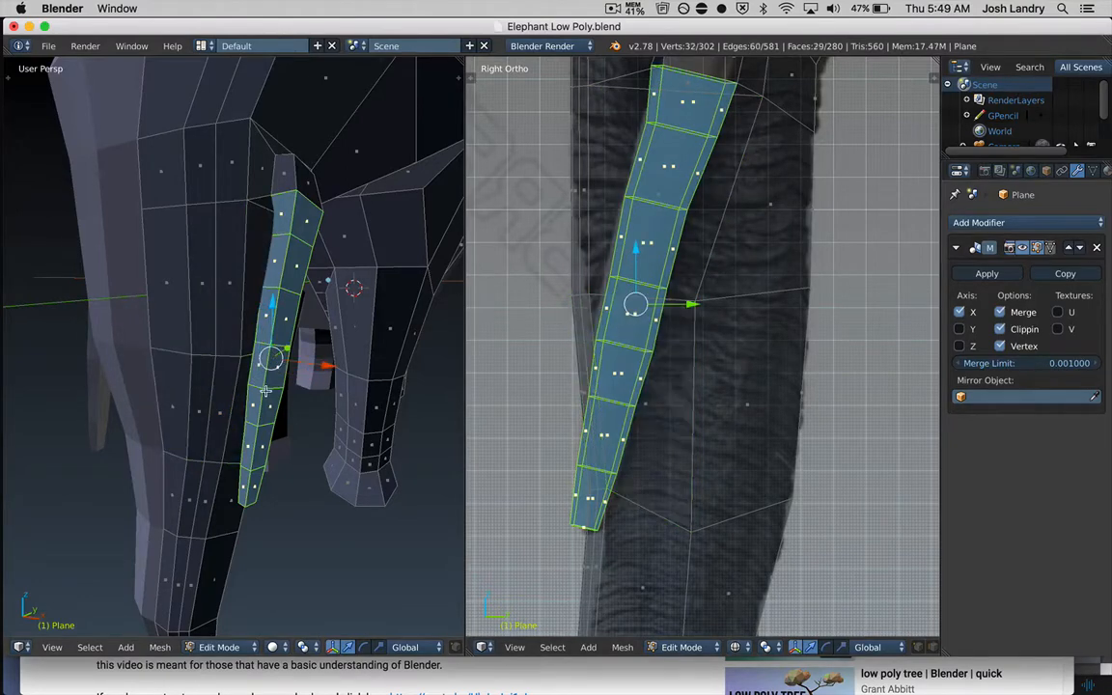
# - Rotate the selected tusk faces about 20° around the global Z axis
pyautogui.moveTo(266, 391); pyautogui.dragTo(233, 345, button='middle')
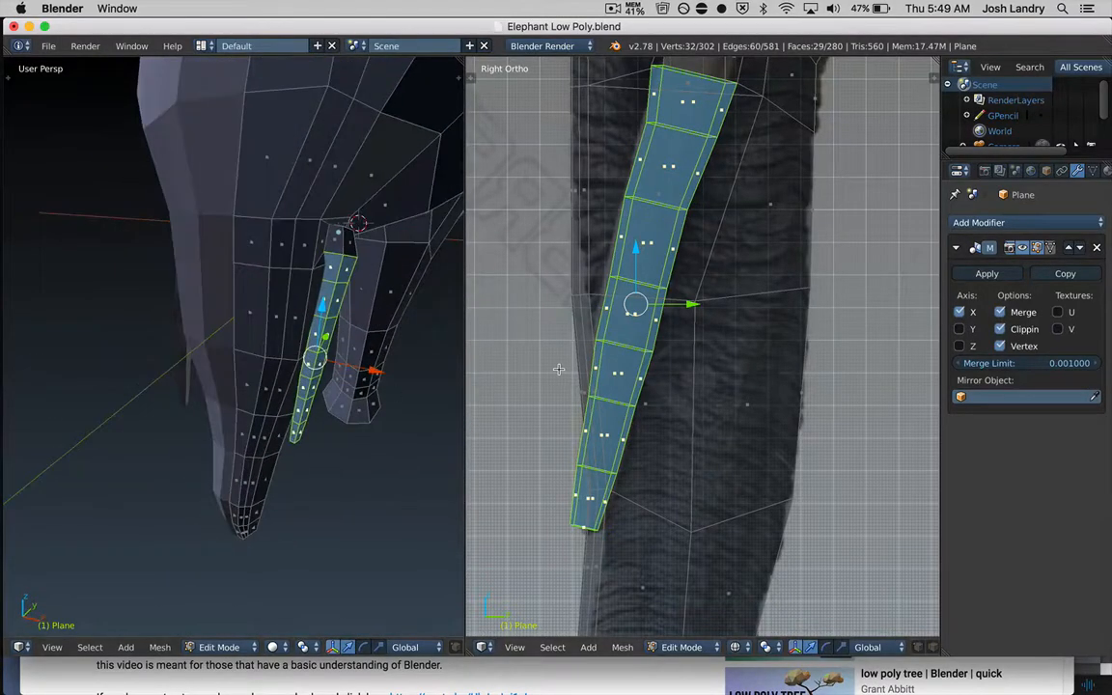
pyautogui.scroll(-3, 522, 328)
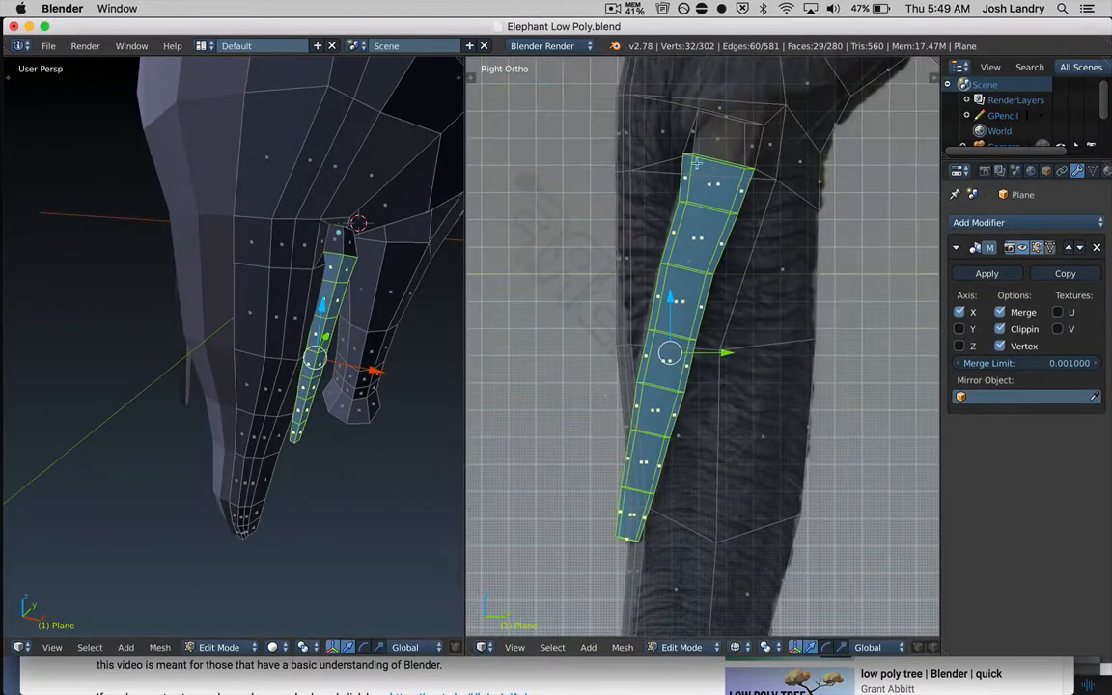
pyautogui.moveTo(367, 305); pyautogui.dragTo(328, 391, button='middle')
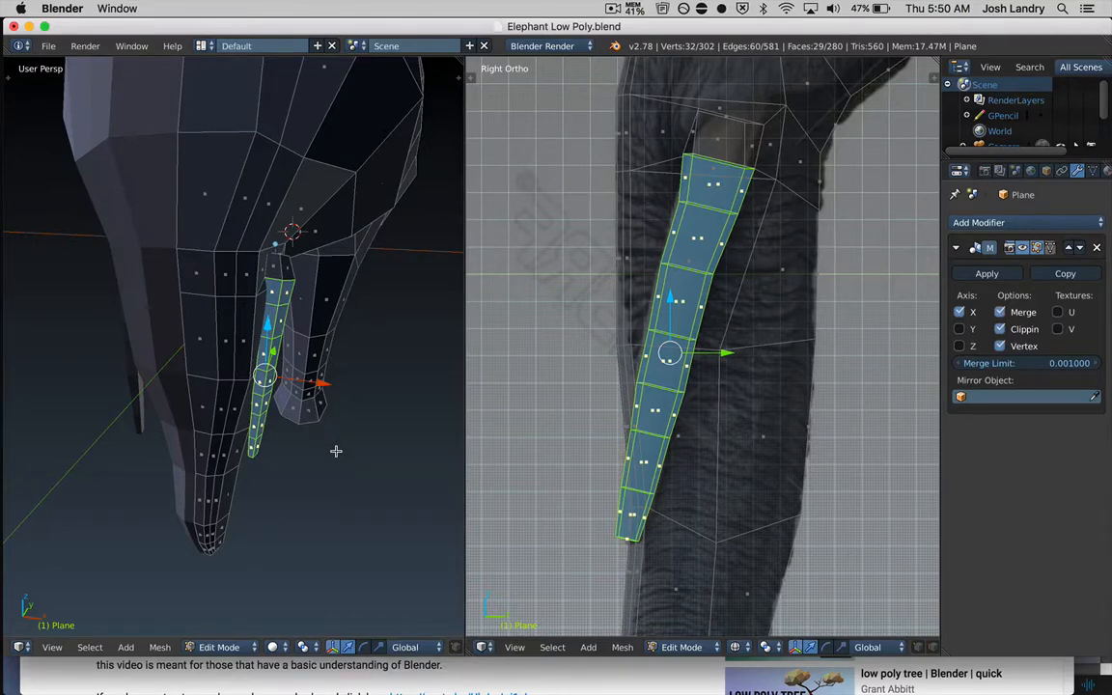
pyautogui.press('r')
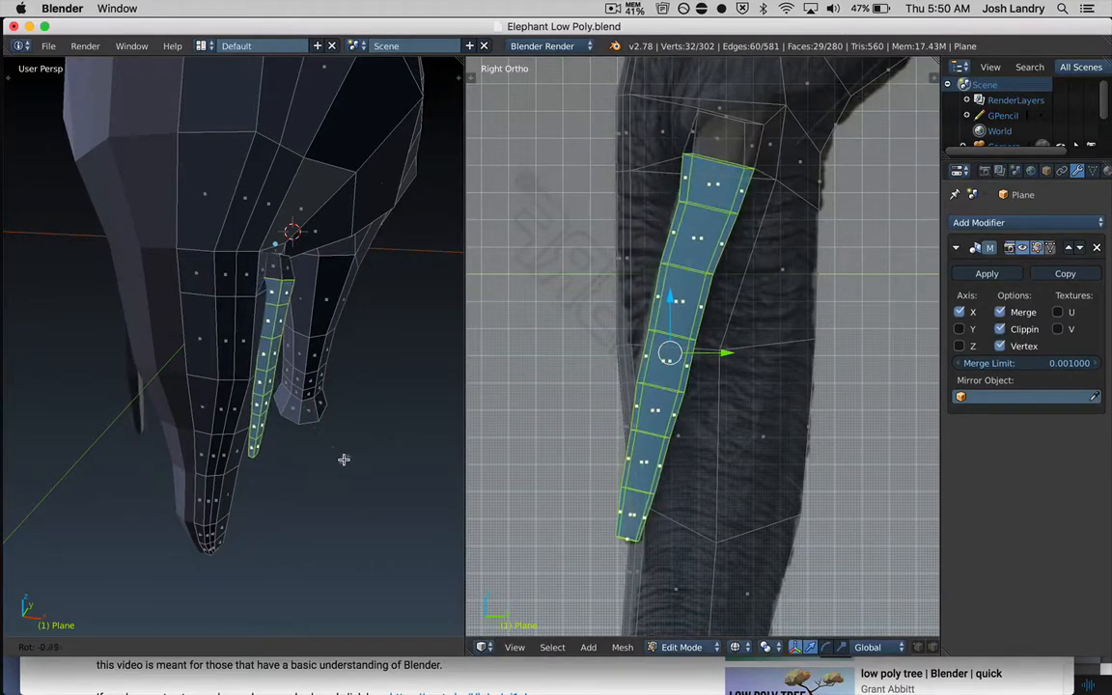
pyautogui.click(331, 455)
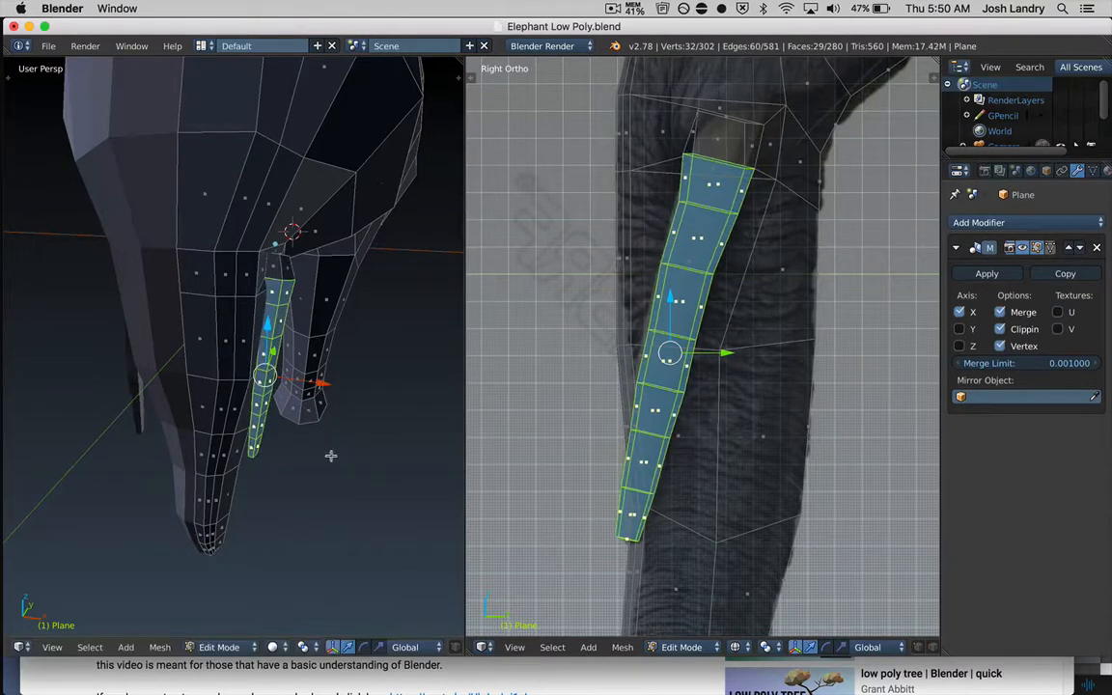
pyautogui.moveTo(330, 456); pyautogui.dragTo(316, 443, button='middle')
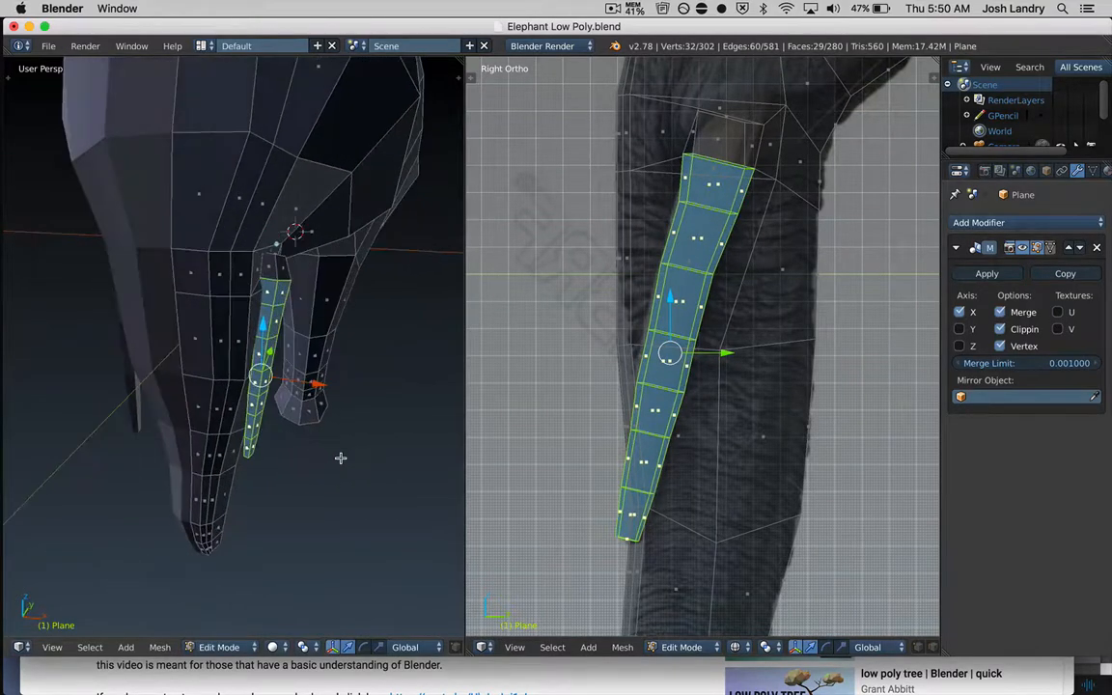
pyautogui.press('r')
pyautogui.press('z')
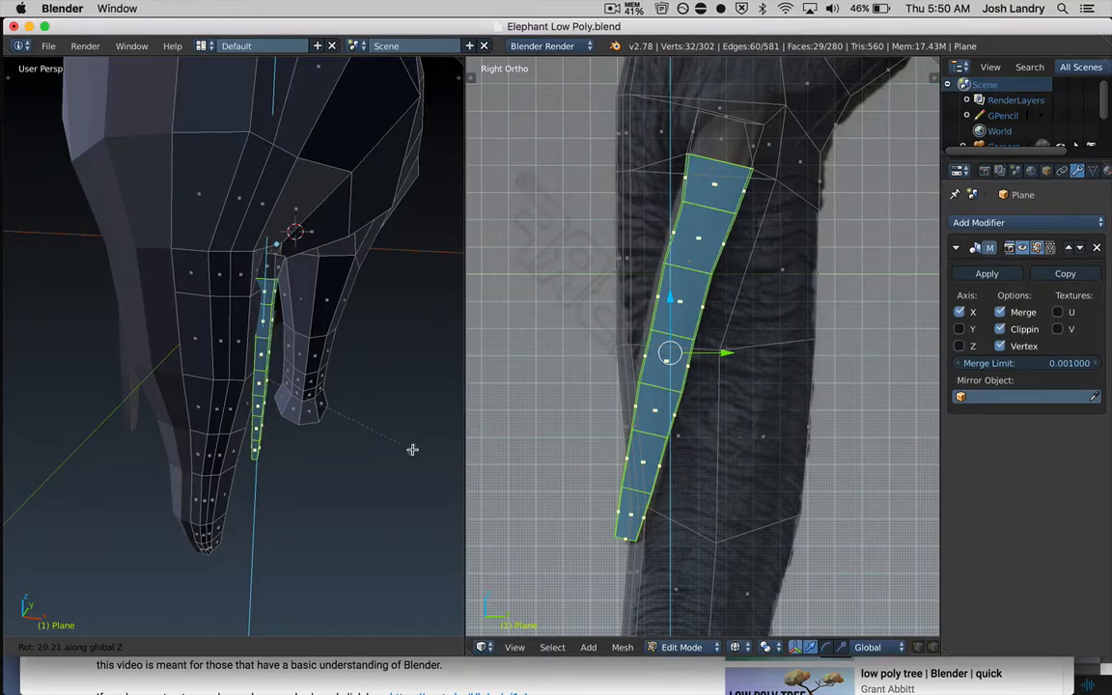
pyautogui.click(370, 405)
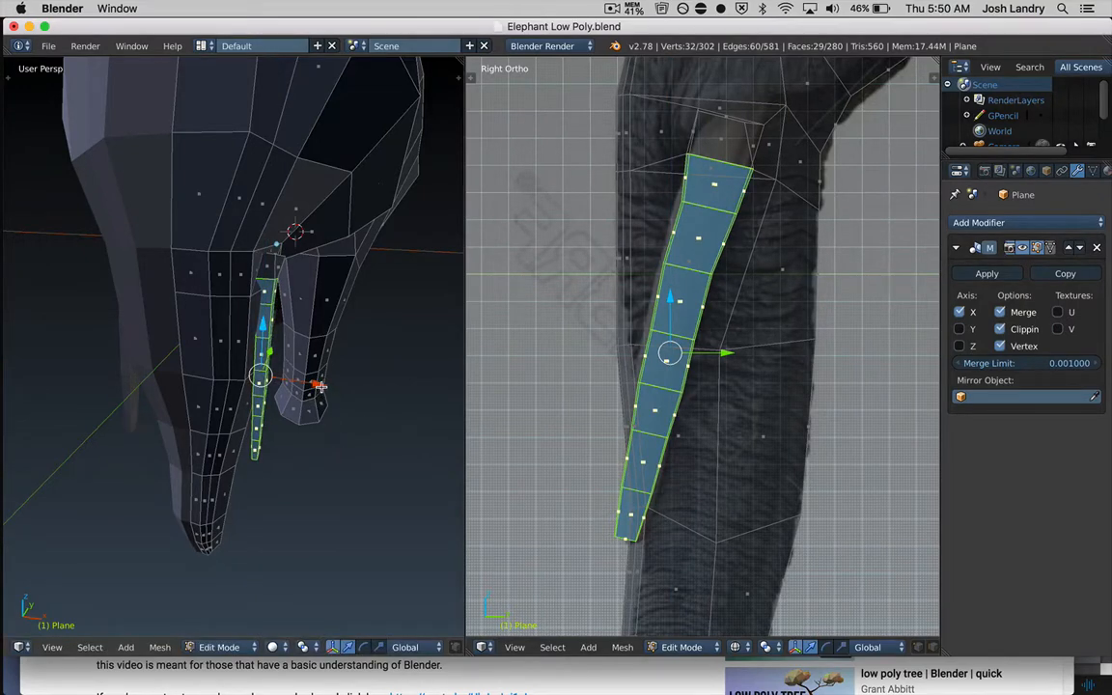
# - Nudge the tusk slightly outward along the X axis and fine-tune its rotation around the global Z axis
pyautogui.moveTo(320, 386); pyautogui.dragTo(326, 386)
pyautogui.moveTo(326, 386); pyautogui.dragTo(311, 426, button='middle')
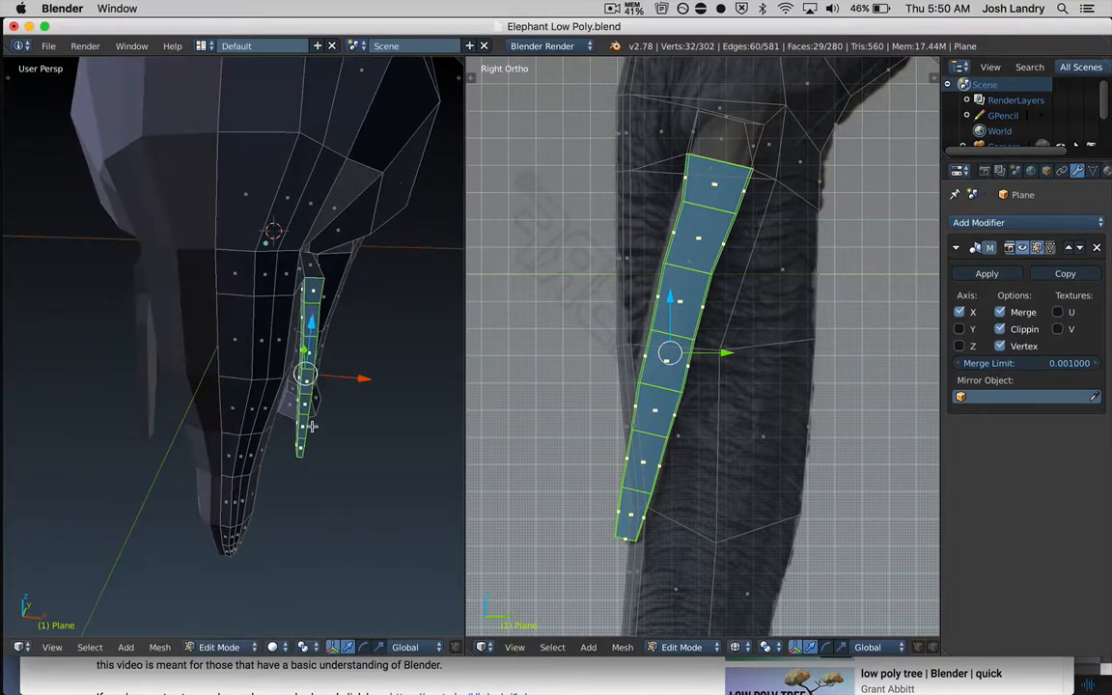
pyautogui.press('r')
pyautogui.press('z')
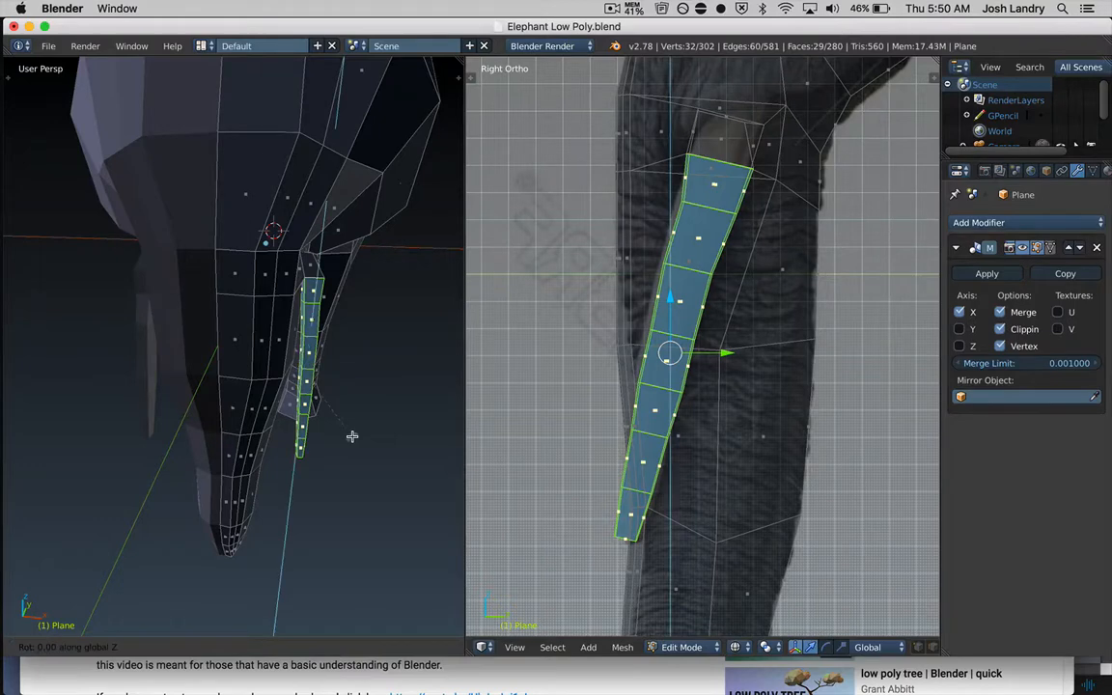
pyautogui.click(357, 438)
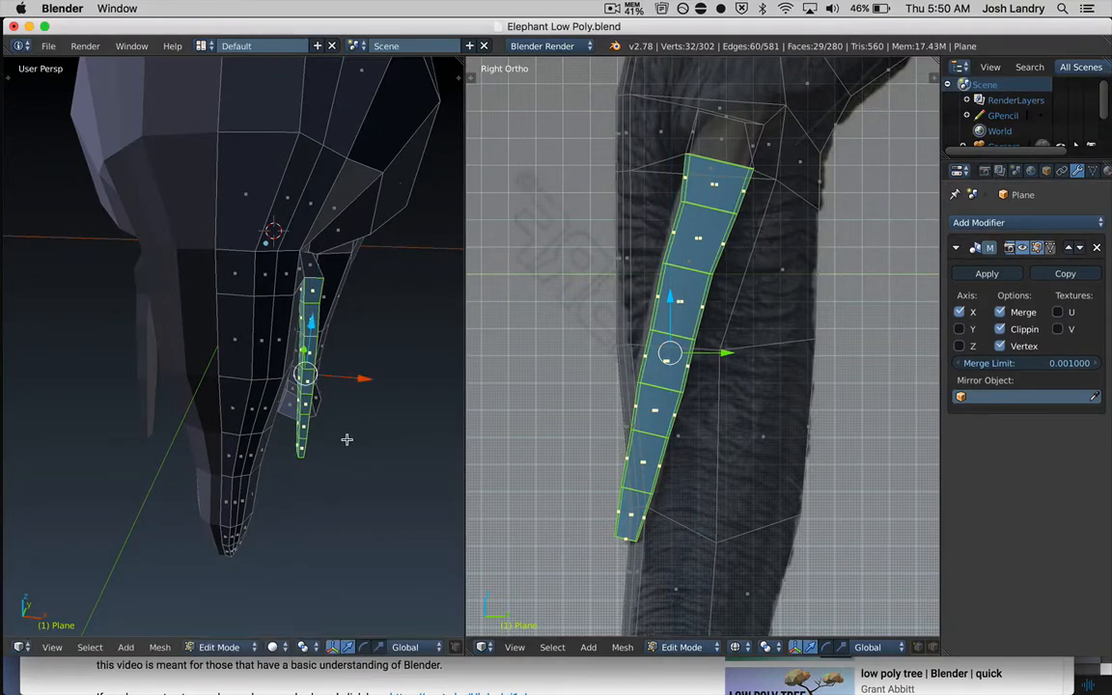
# - Leave Edit Mode and examine the tusk and the whole elephant from several angles
pyautogui.moveTo(349, 439); pyautogui.dragTo(333, 439, button='middle')
pyautogui.scroll(-1, 612, 417)
pyautogui.scroll(-1, 611, 417)
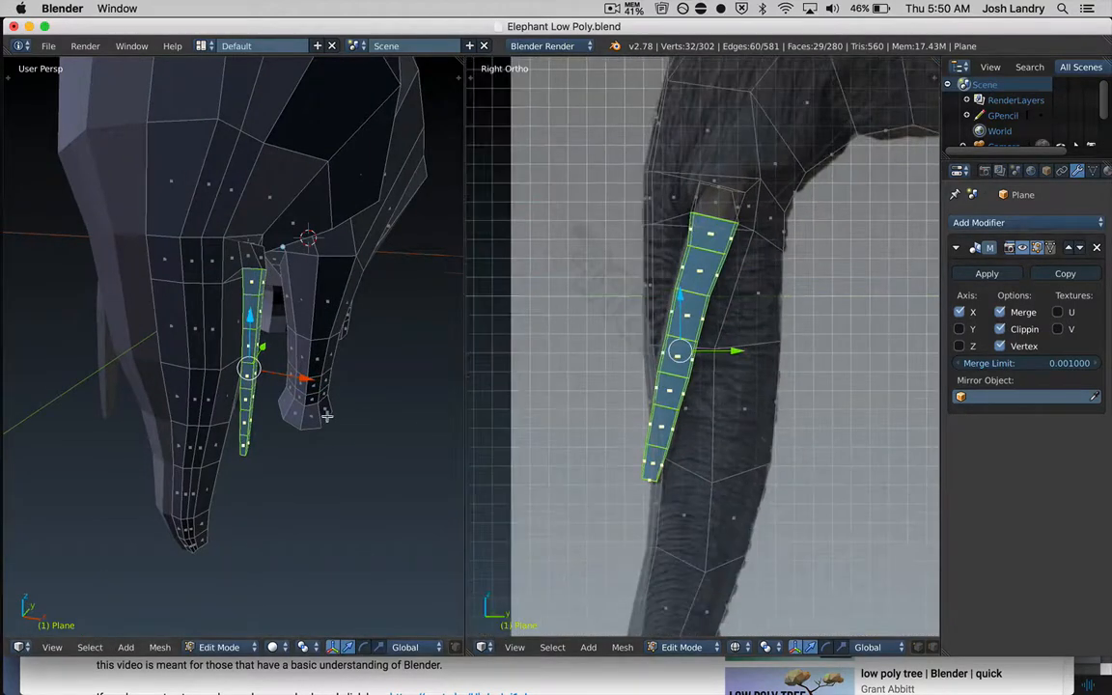
pyautogui.moveTo(295, 381); pyautogui.dragTo(231, 406, button='middle')
pyautogui.press('Tab')
pyautogui.scroll(2, 253, 367)
pyautogui.scroll(-4, 232, 406)
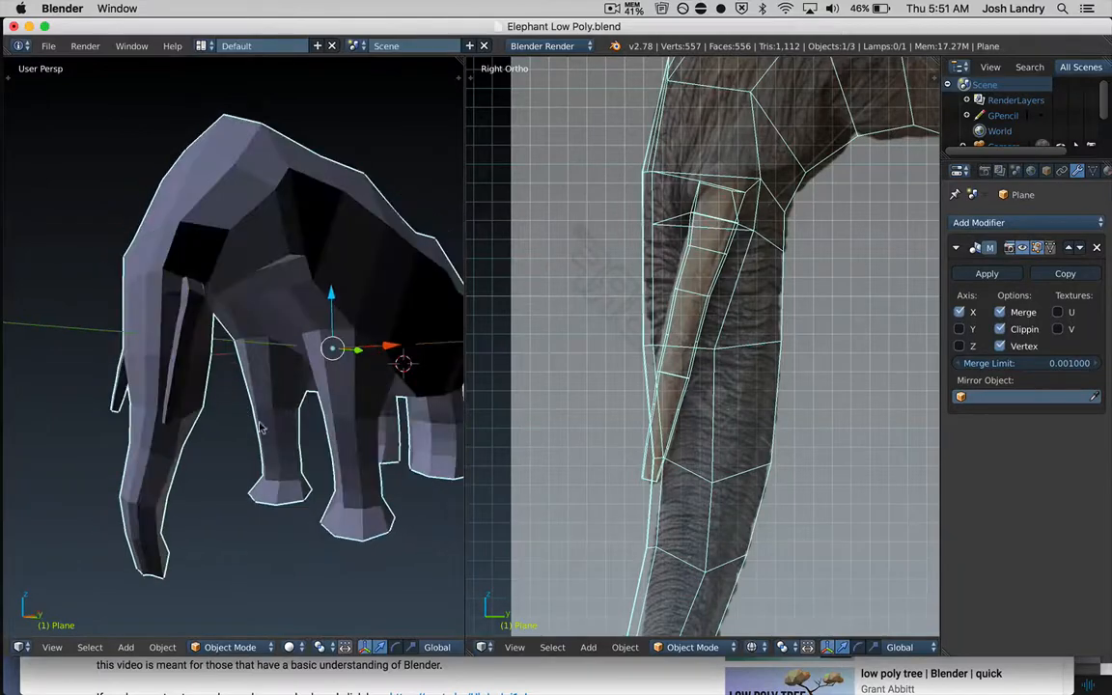
pyautogui.scroll(-5, 631, 385)
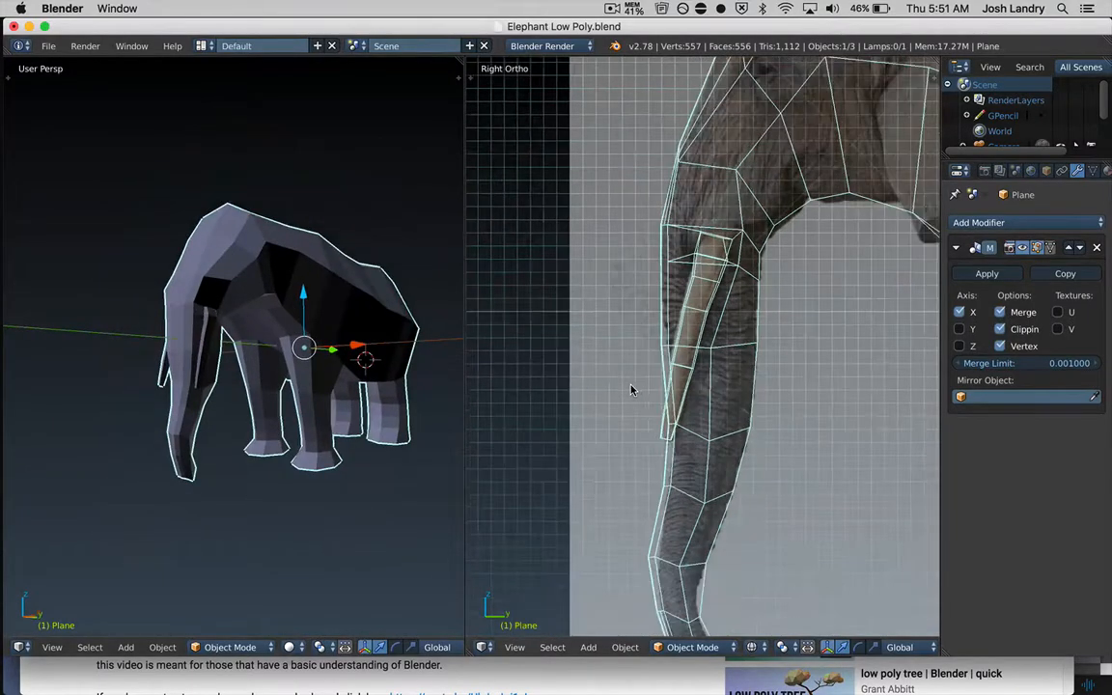
pyautogui.moveTo(330, 361); pyautogui.dragTo(220, 371, button='middle')
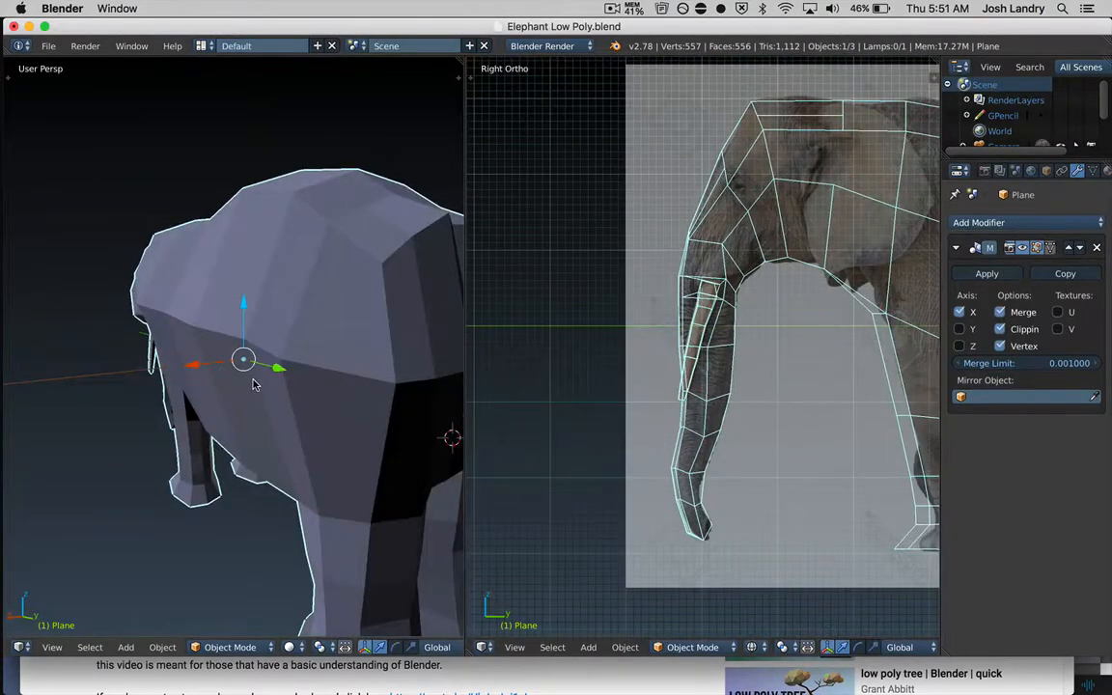
# - Enter Edit Mode, clear the selection, and select the elephant's upper rear face beside the centre line as the tail's base
pyautogui.press('Tab')
pyautogui.press('a')
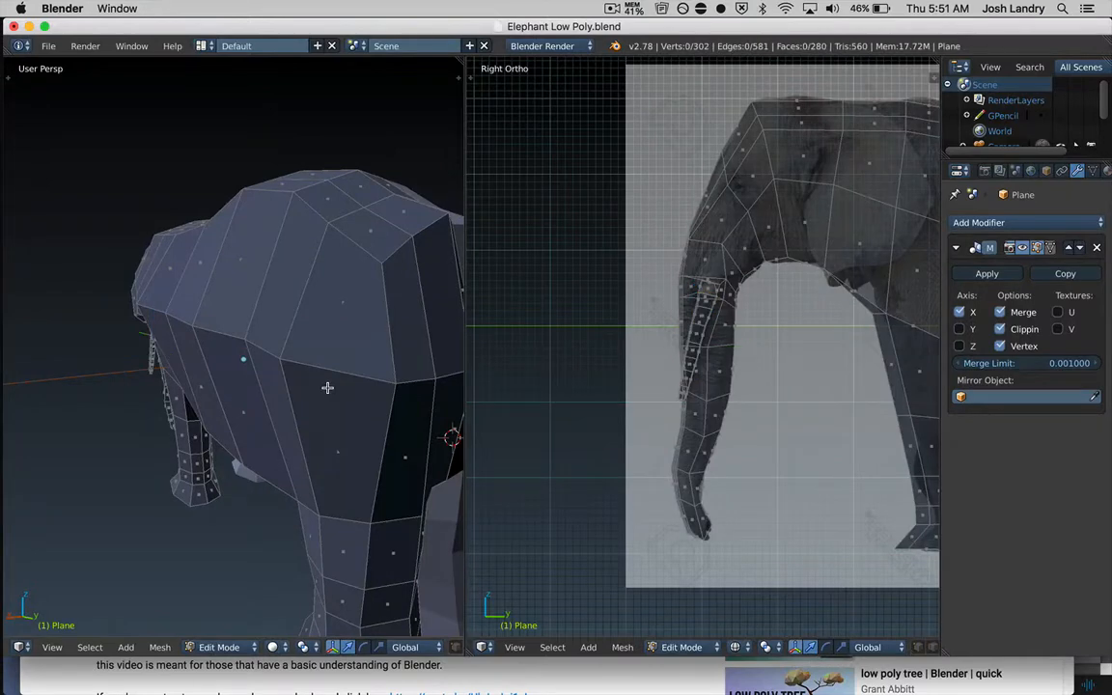
pyautogui.moveTo(328, 387); pyautogui.dragTo(282, 390, button='middle')
pyautogui.scroll(-5, 674, 372)
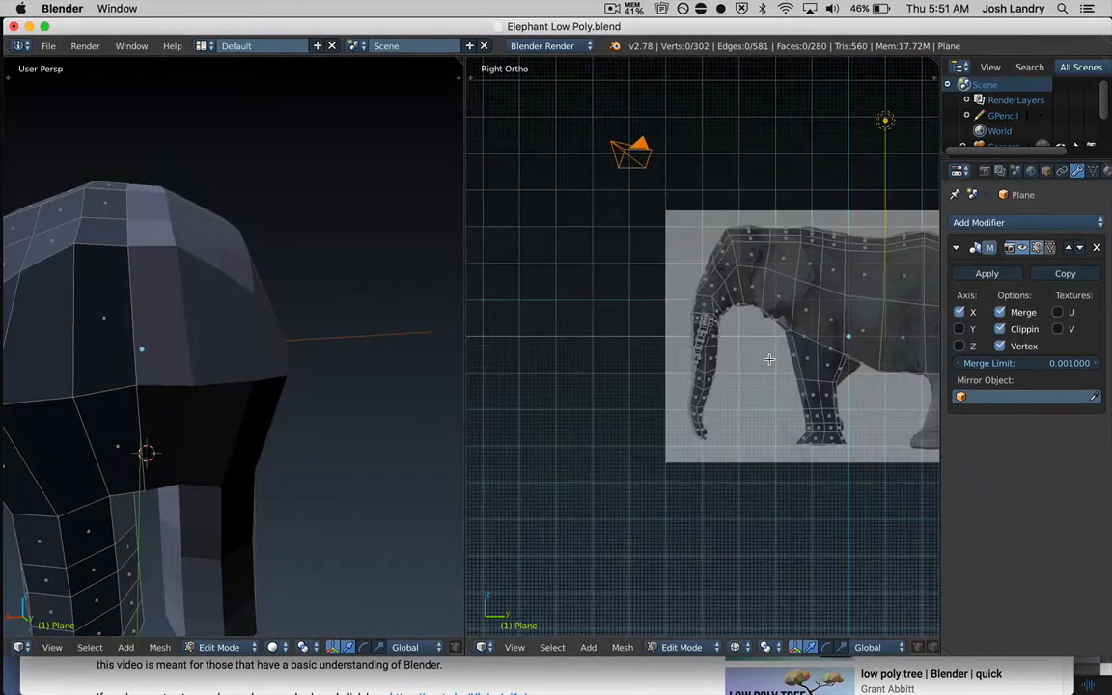
pyautogui.keyDown('shift'); pyautogui.moveTo(700, 362); pyautogui.dragTo(485, 356, button='middle'); pyautogui.keyUp('shift')
pyautogui.scroll(7, 671, 333)
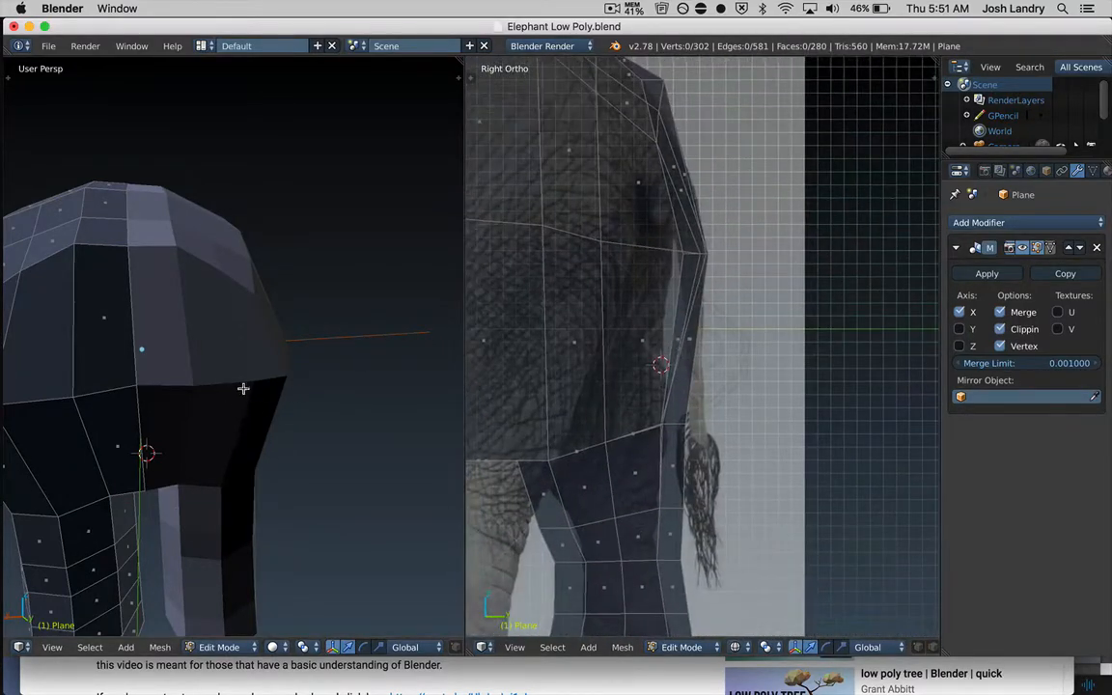
pyautogui.moveTo(243, 390); pyautogui.dragTo(283, 367, button='middle')
pyautogui.rightClick(246, 271)
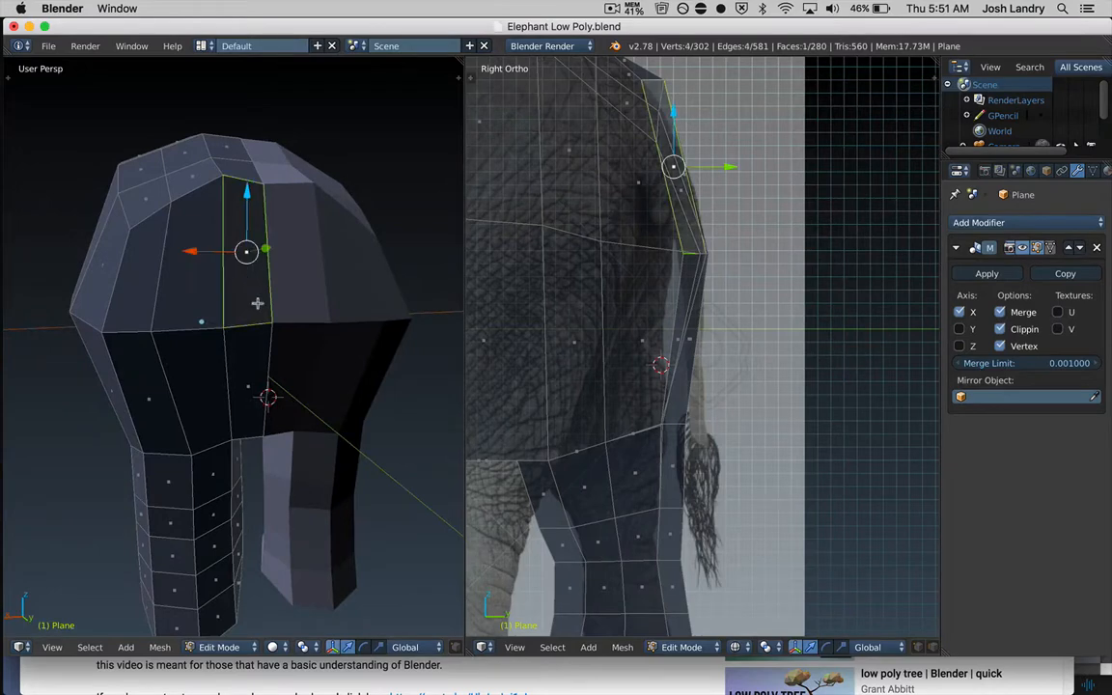
pyautogui.keyDown('shift'); pyautogui.moveTo(657, 295); pyautogui.dragTo(668, 335, button='middle'); pyautogui.keyUp('shift')
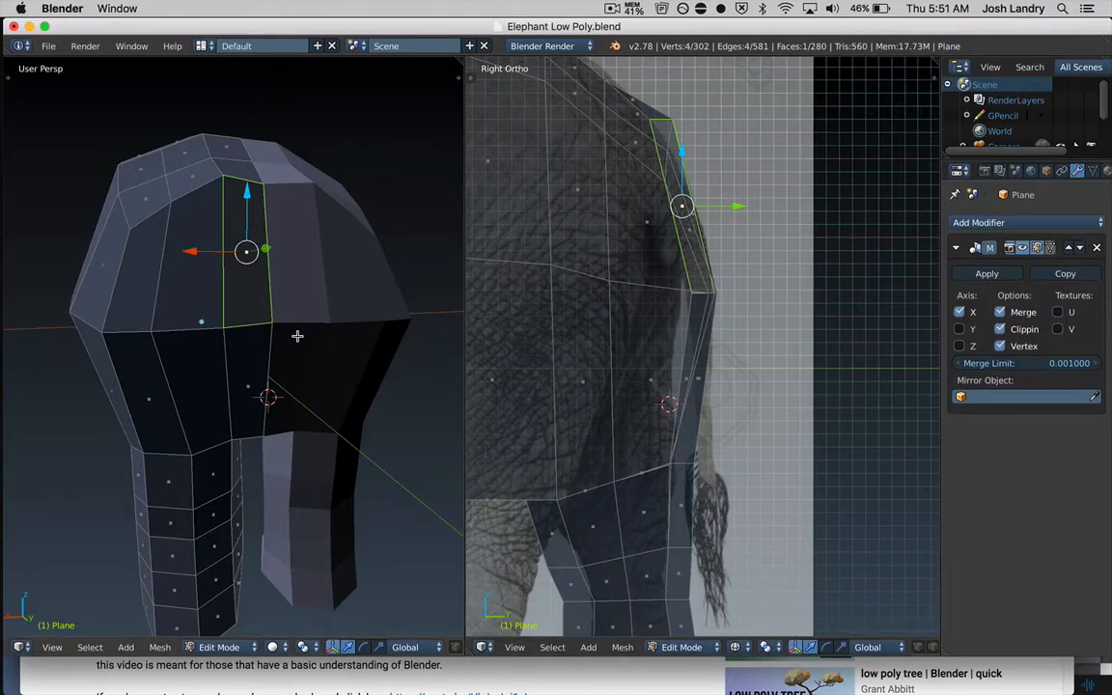
pyautogui.scroll(4, 298, 334)
pyautogui.scroll(-2, 299, 328)
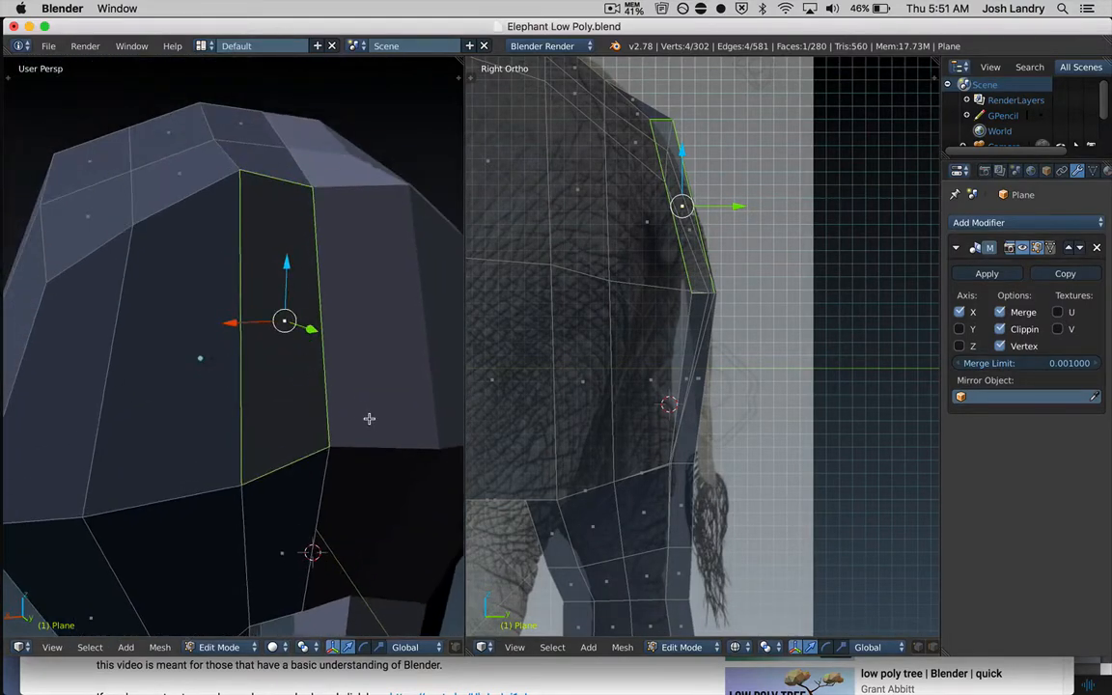
# - Inset the selected rear face by about 0.10 and shrink the inset face along the global Z axis
pyautogui.press('i')
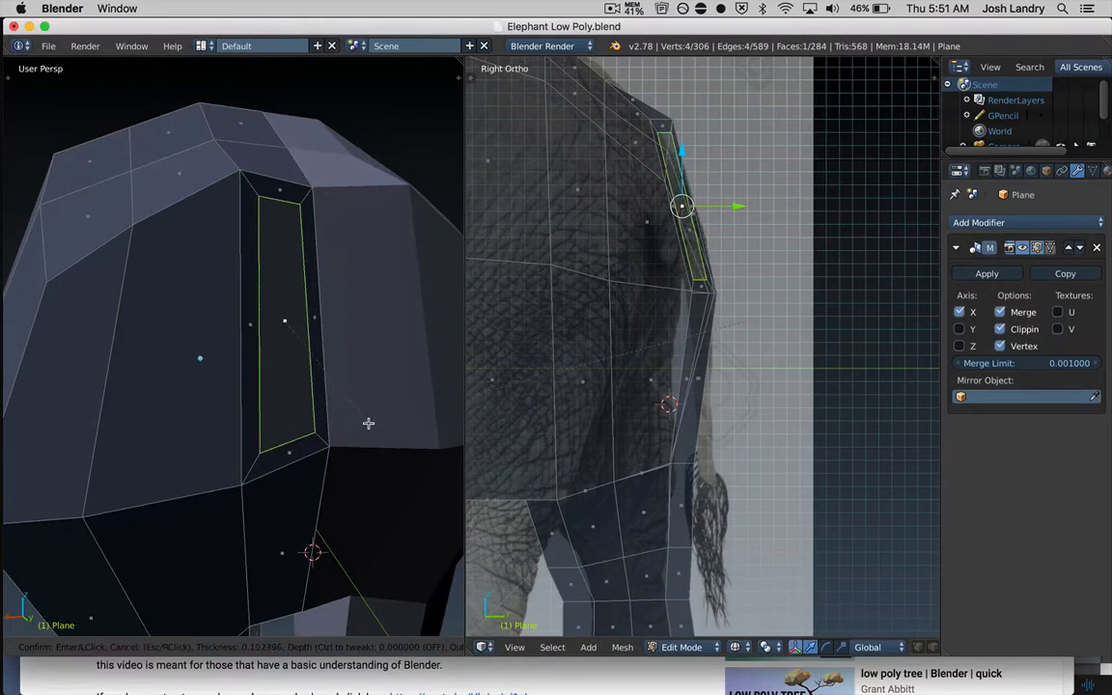
pyautogui.click(366, 421)
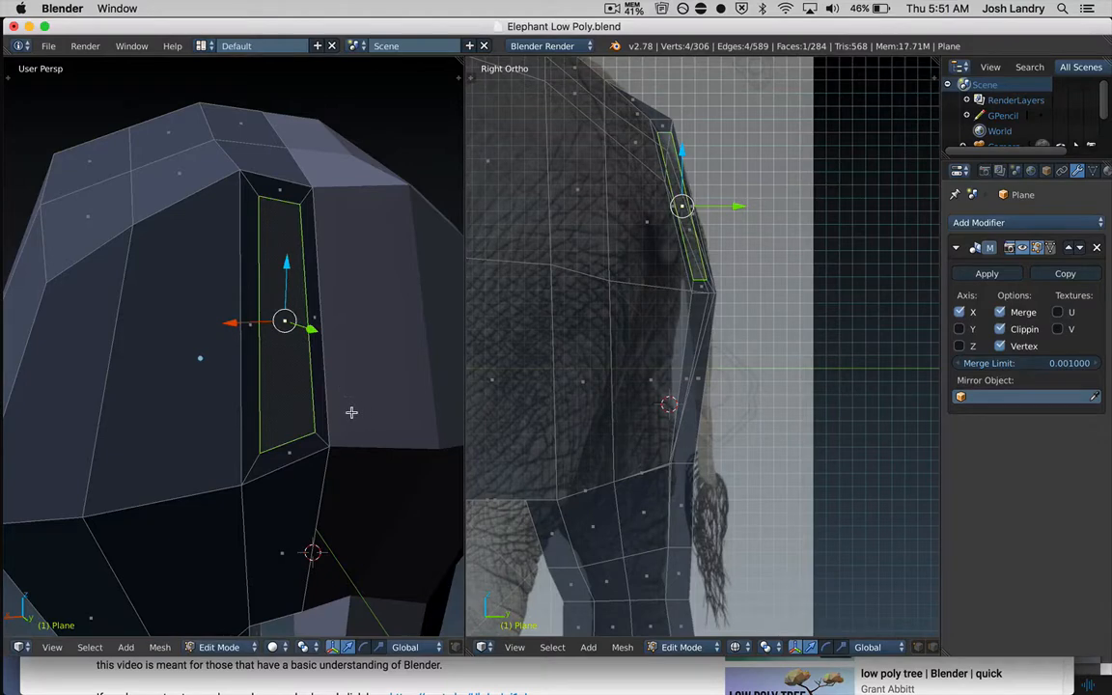
pyautogui.press('s')
pyautogui.press('z')
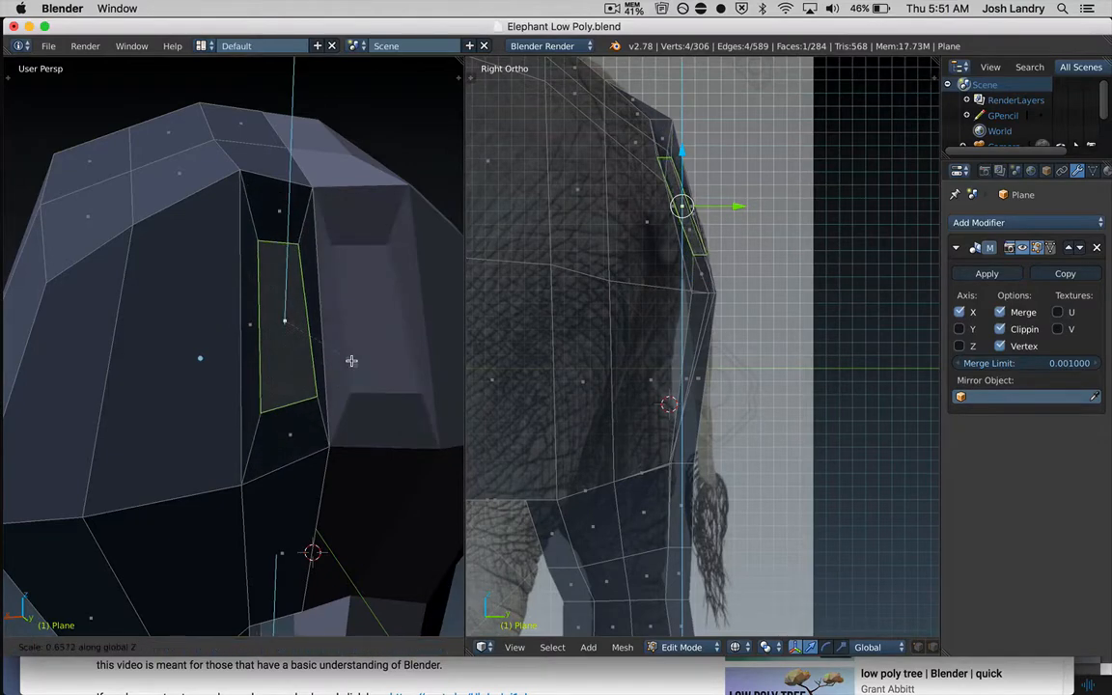
pyautogui.click(340, 315)
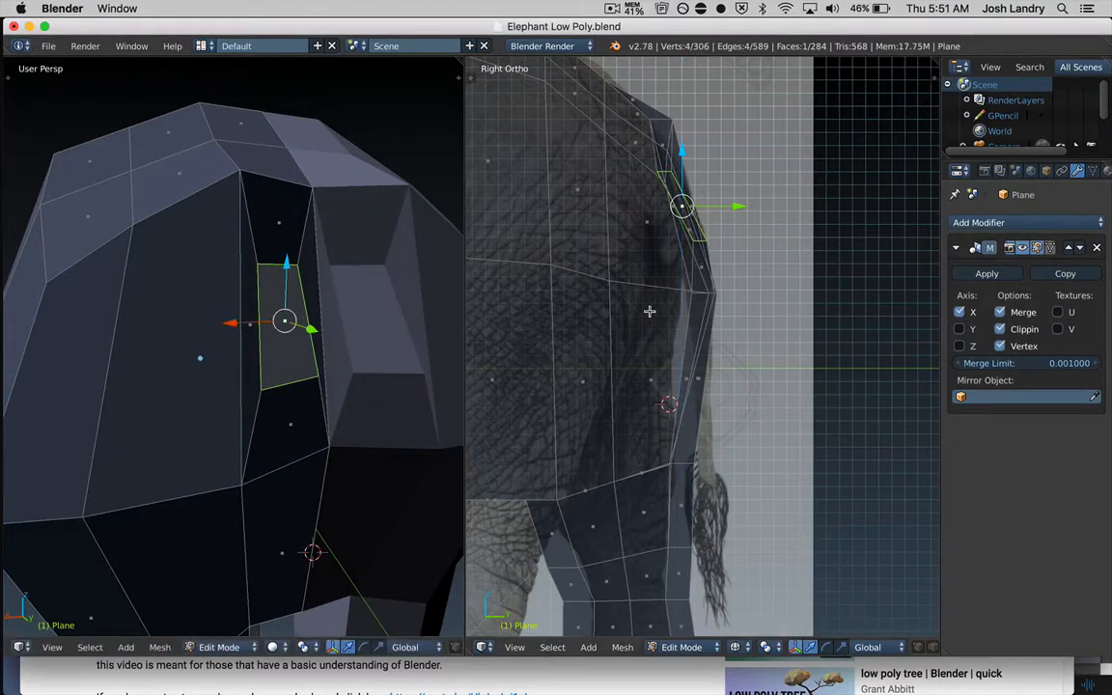
# - Rotate the inset face about 12.9° in the side view and extrude it outward along its normal
pyautogui.press('r')
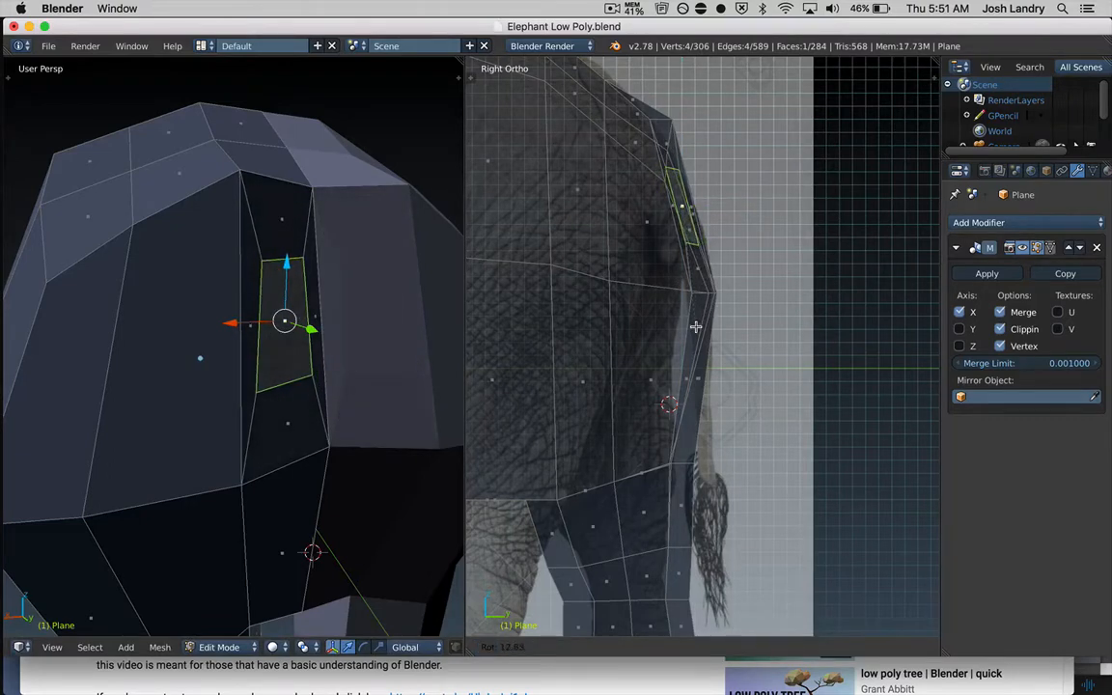
pyautogui.click(695, 327)
pyautogui.moveTo(286, 327); pyautogui.dragTo(229, 308, button='middle')
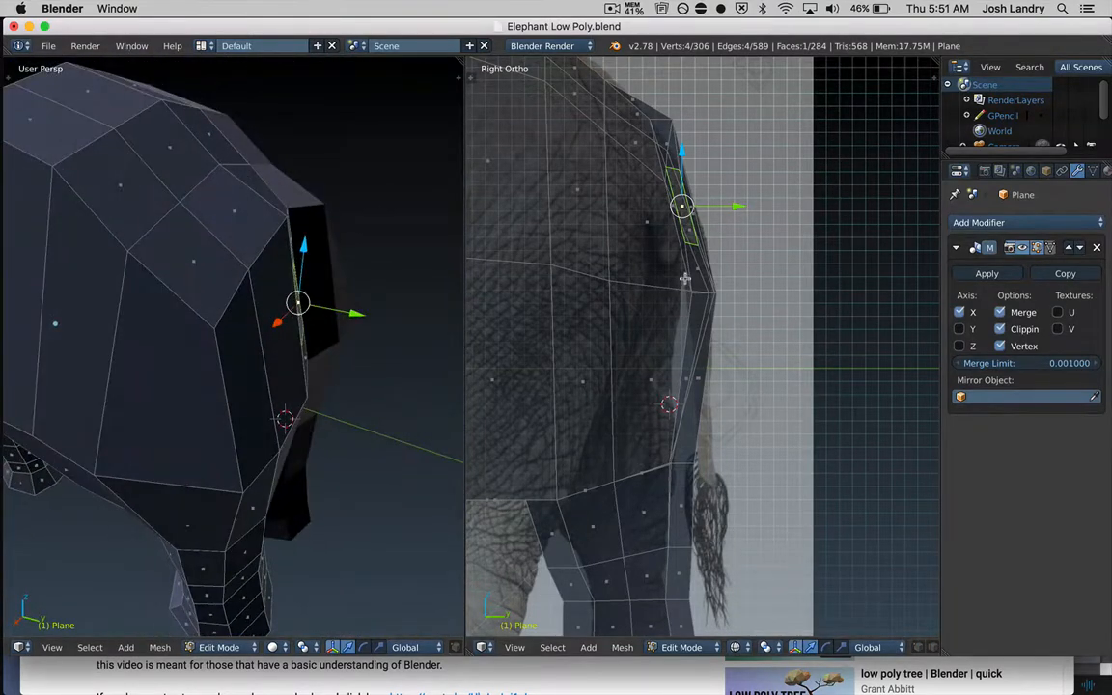
pyautogui.press('e')
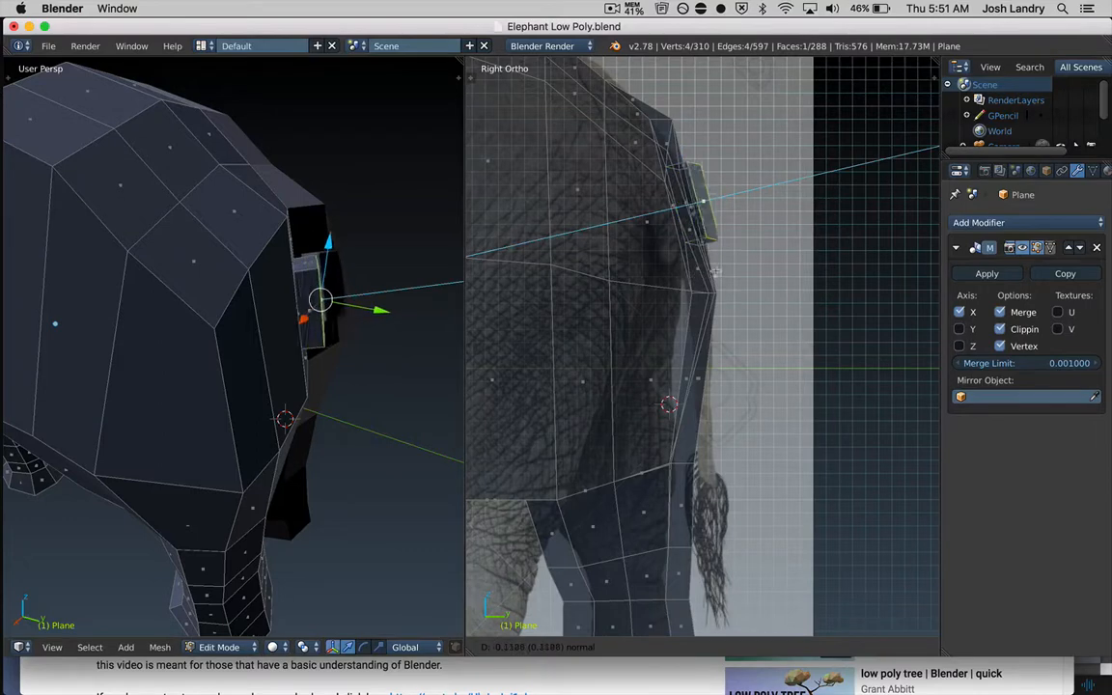
pyautogui.click(719, 271)
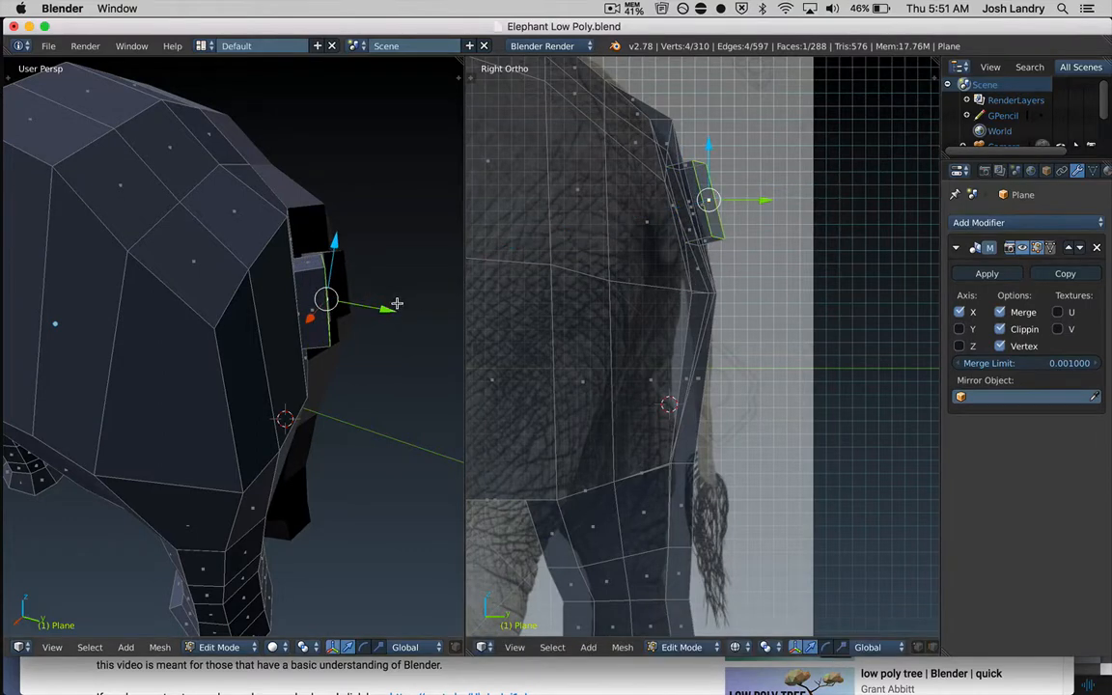
# - Inspect the extruded block from behind and undo its extrusion, rotation, scaling and inset
pyautogui.moveTo(357, 274); pyautogui.dragTo(371, 303, button='middle')
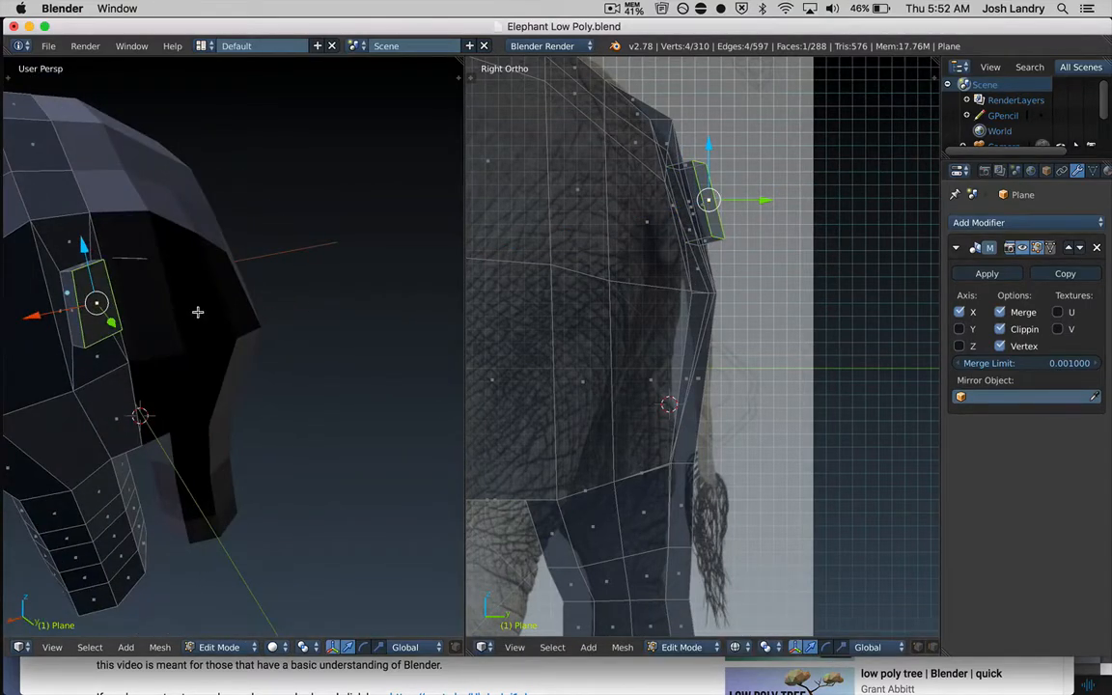
pyautogui.moveTo(199, 310); pyautogui.dragTo(244, 314, button='middle')
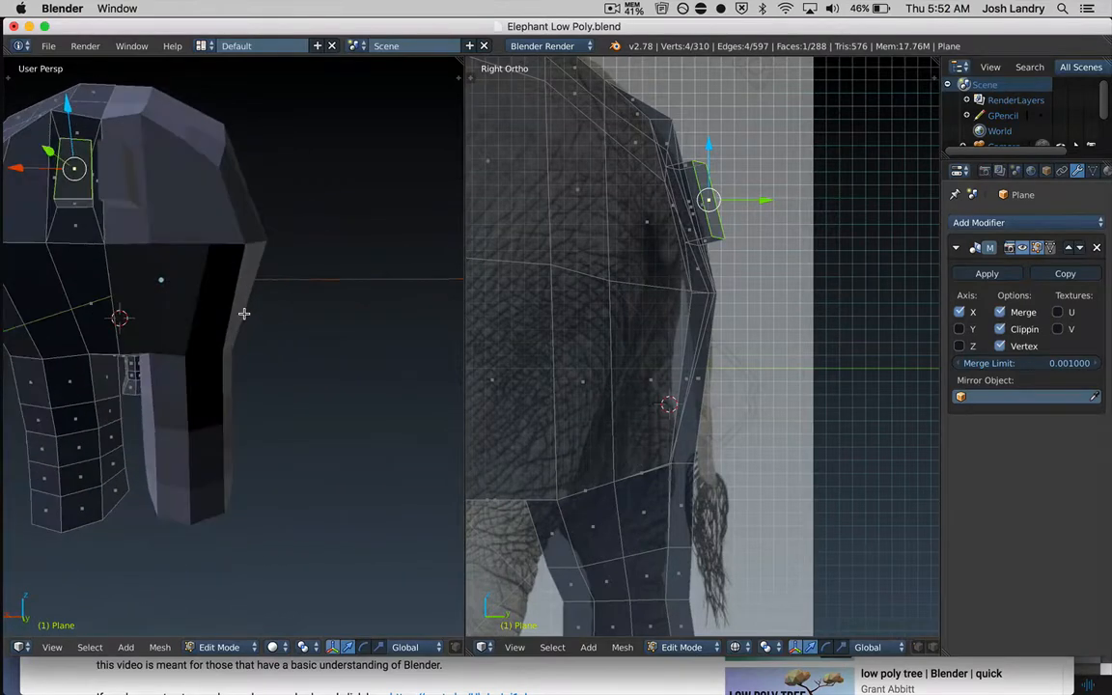
pyautogui.scroll(2, 169, 273)
pyautogui.moveTo(153, 246); pyautogui.dragTo(290, 326, button='middle')
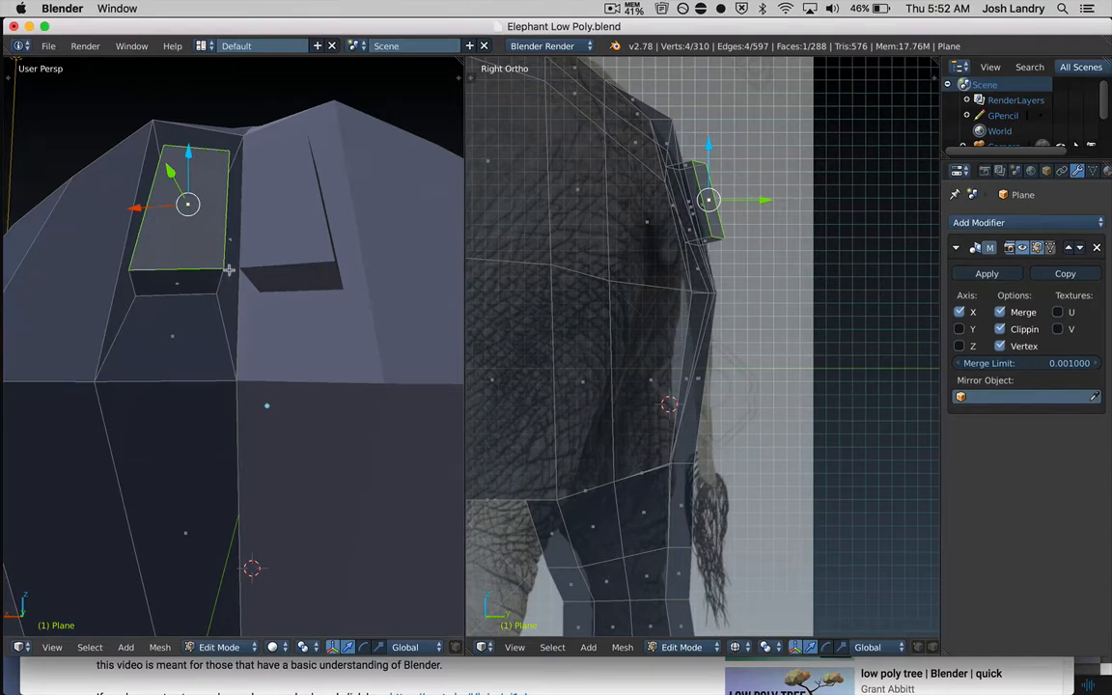
pyautogui.moveTo(228, 268); pyautogui.dragTo(236, 261, button='middle')
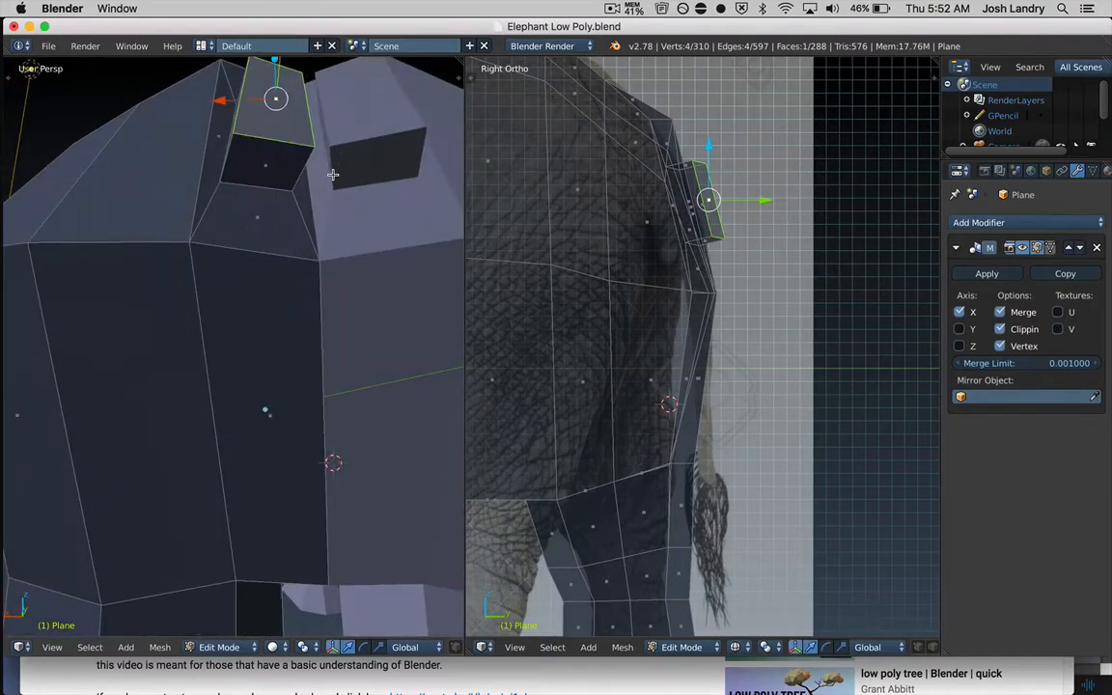
pyautogui.hotkey('ctrl', 'z')
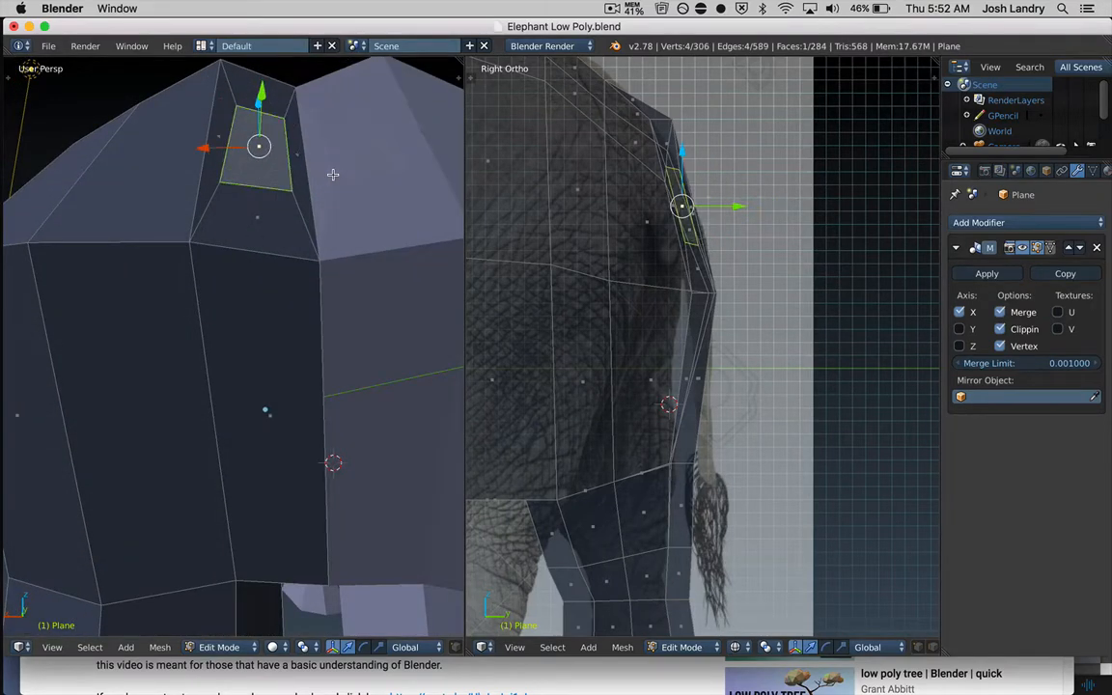
pyautogui.hotkey('ctrl', 'z')
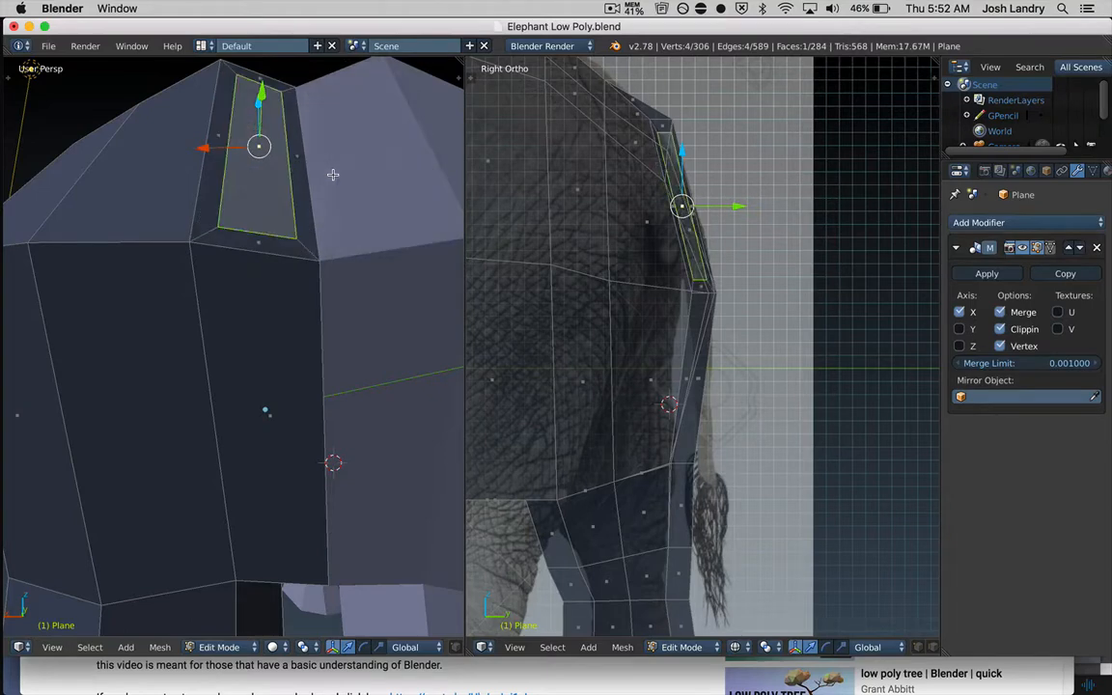
pyautogui.hotkey('ctrl', 'z')
pyautogui.moveTo(312, 205); pyautogui.dragTo(311, 215, button='middle')
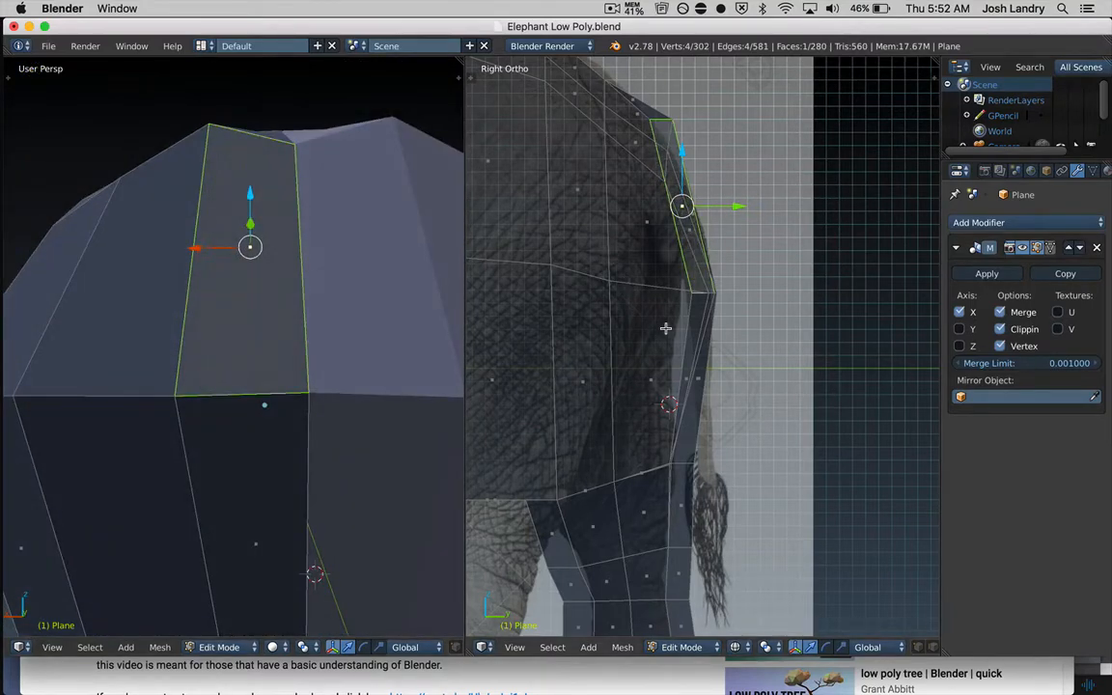
# - Scale the upper rear face down slightly and extrude it outward along its normal without an inset
pyautogui.press('s')
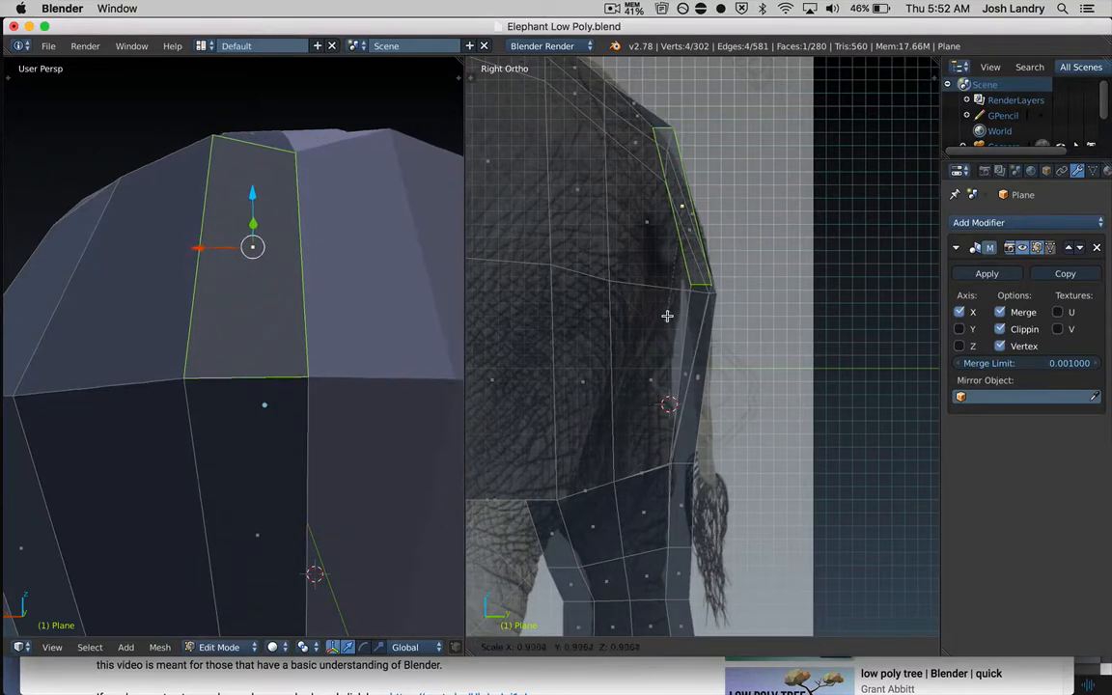
pyautogui.click(667, 312)
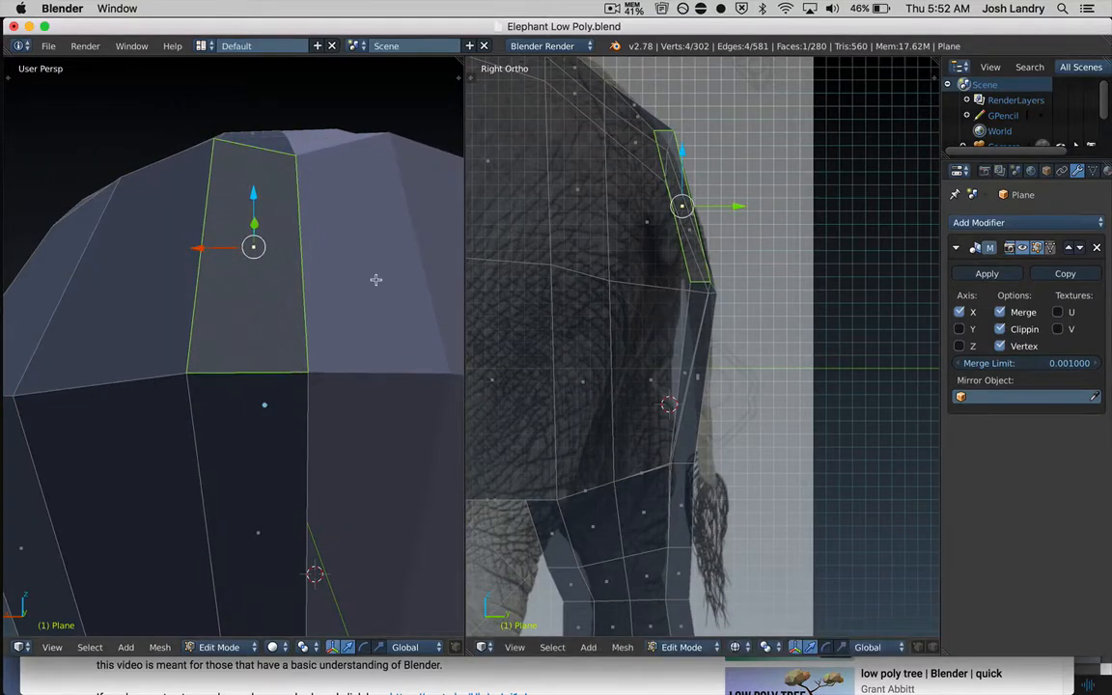
pyautogui.press('e')
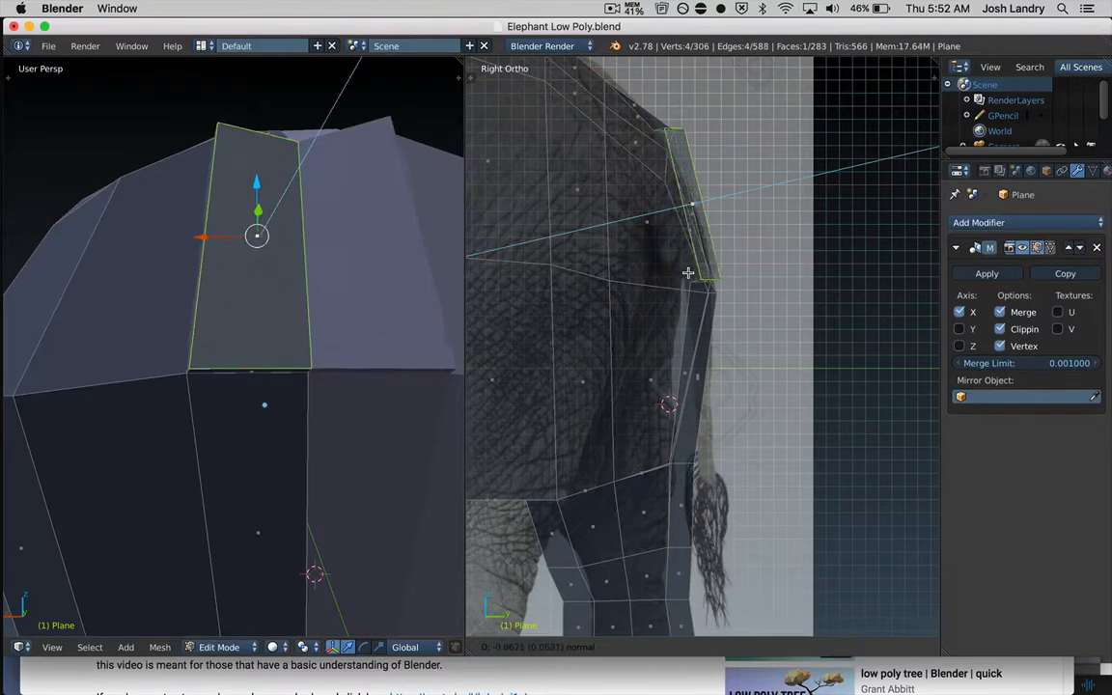
pyautogui.click(702, 274)
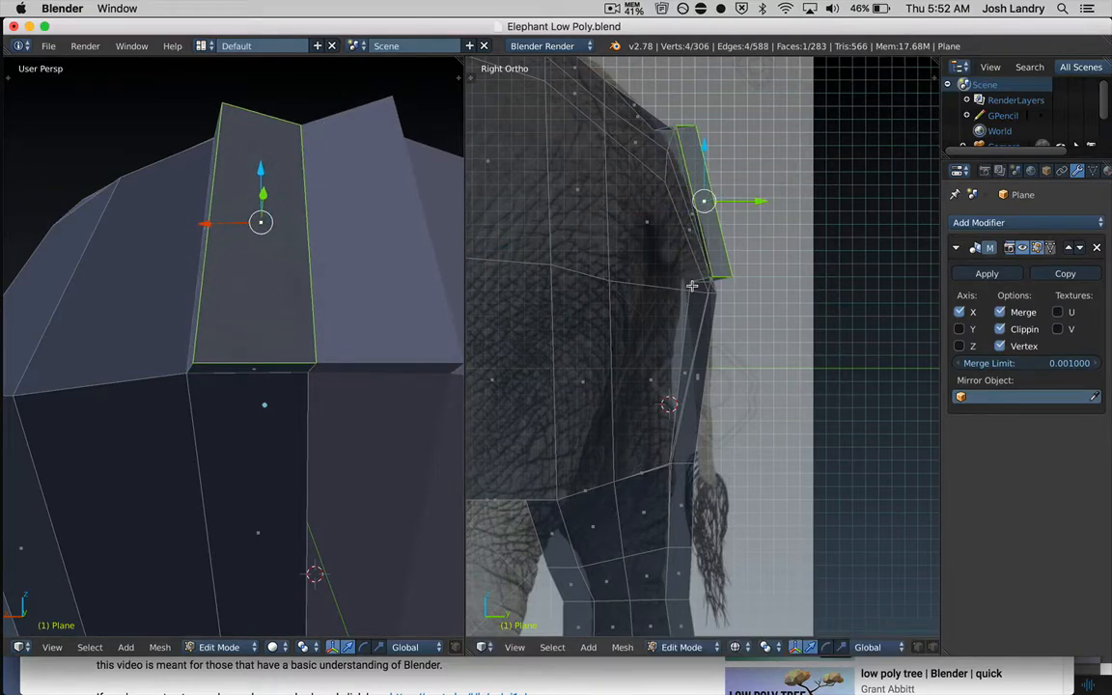
# - Scale the extruded rear face uniformly down to less than half its size to form a tapered tail base
pyautogui.moveTo(449, 269); pyautogui.dragTo(365, 260, button='middle')
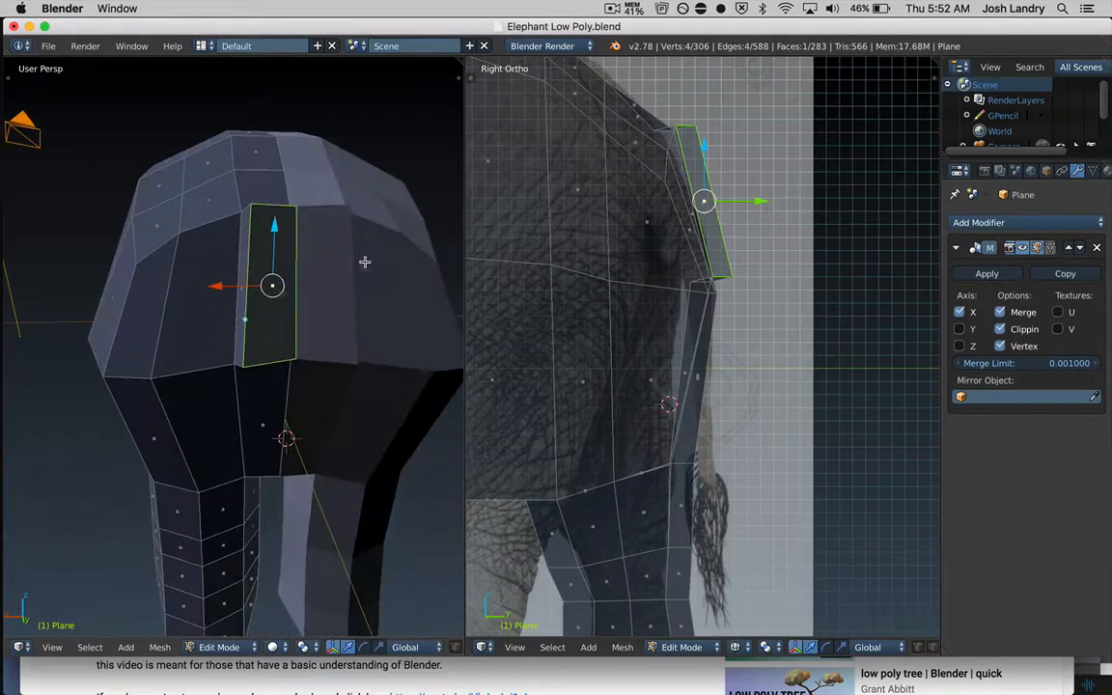
pyautogui.press('s')
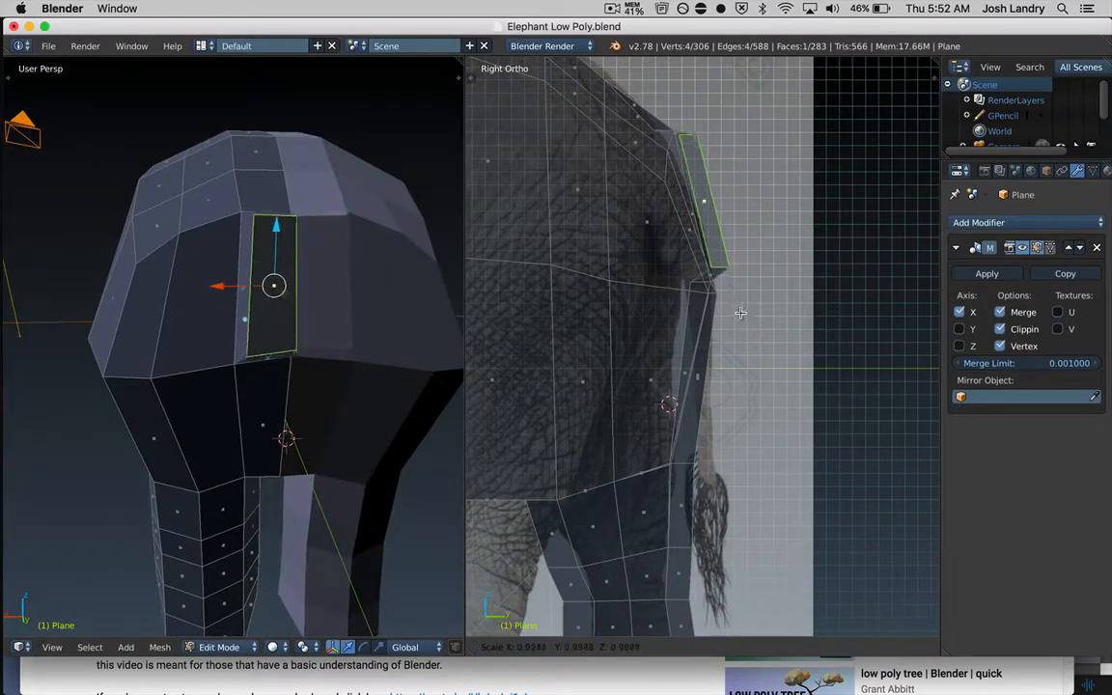
pyautogui.click(723, 249)
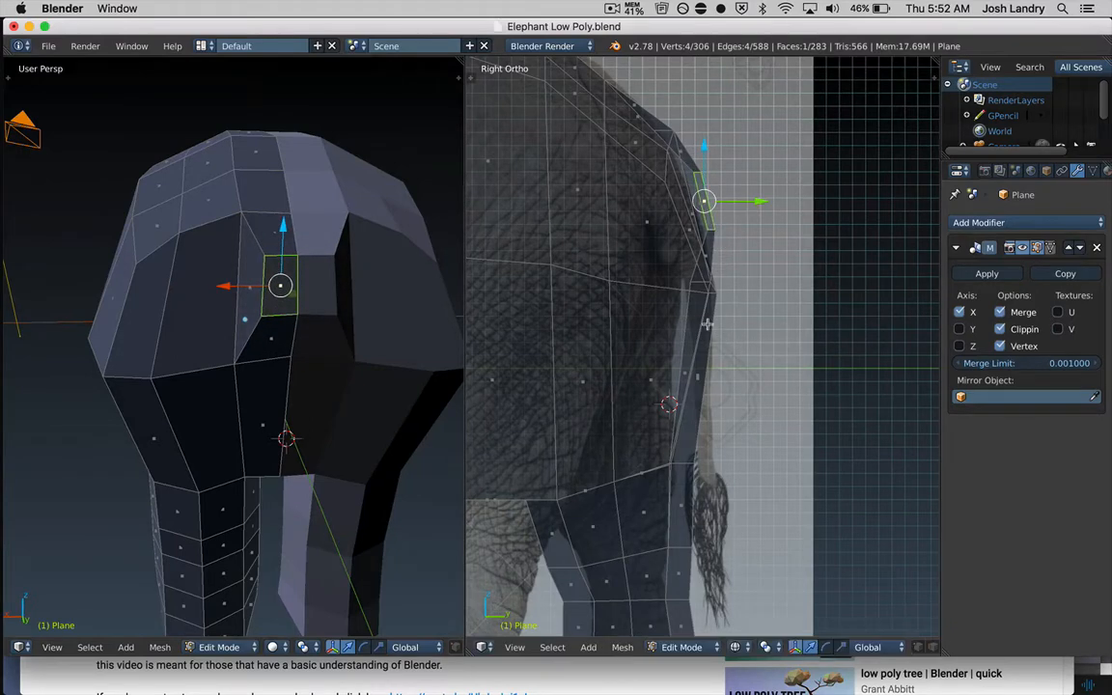
pyautogui.moveTo(308, 318); pyautogui.dragTo(299, 273, button='middle')
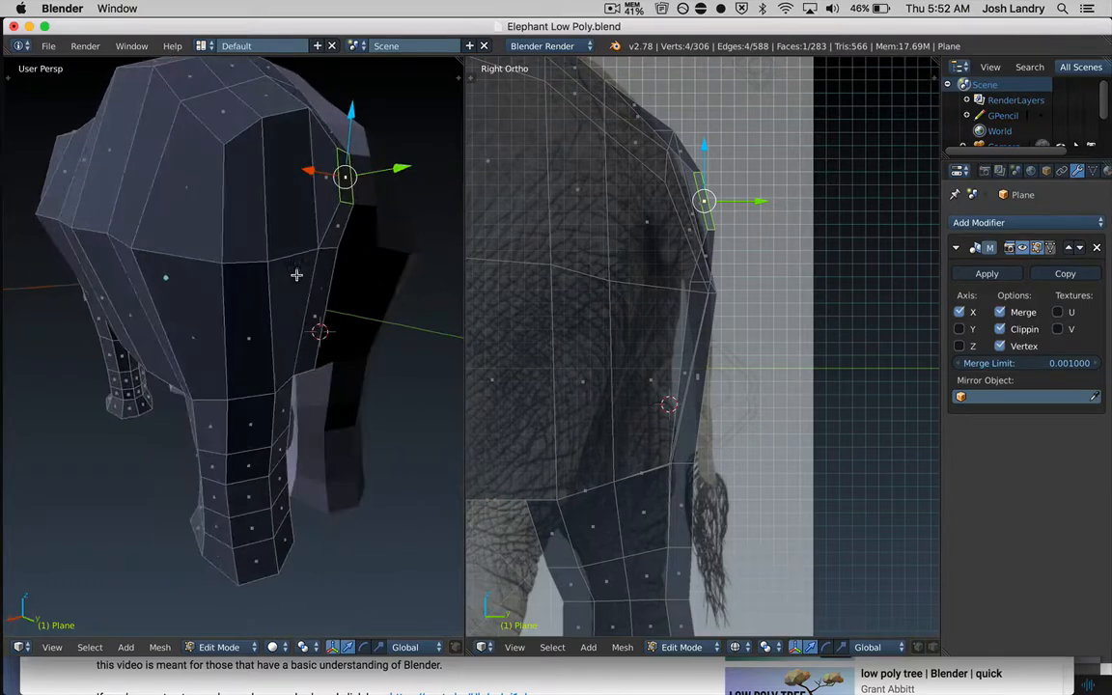
pyautogui.press('g')
pyautogui.press('z')
pyautogui.click(307, 194)
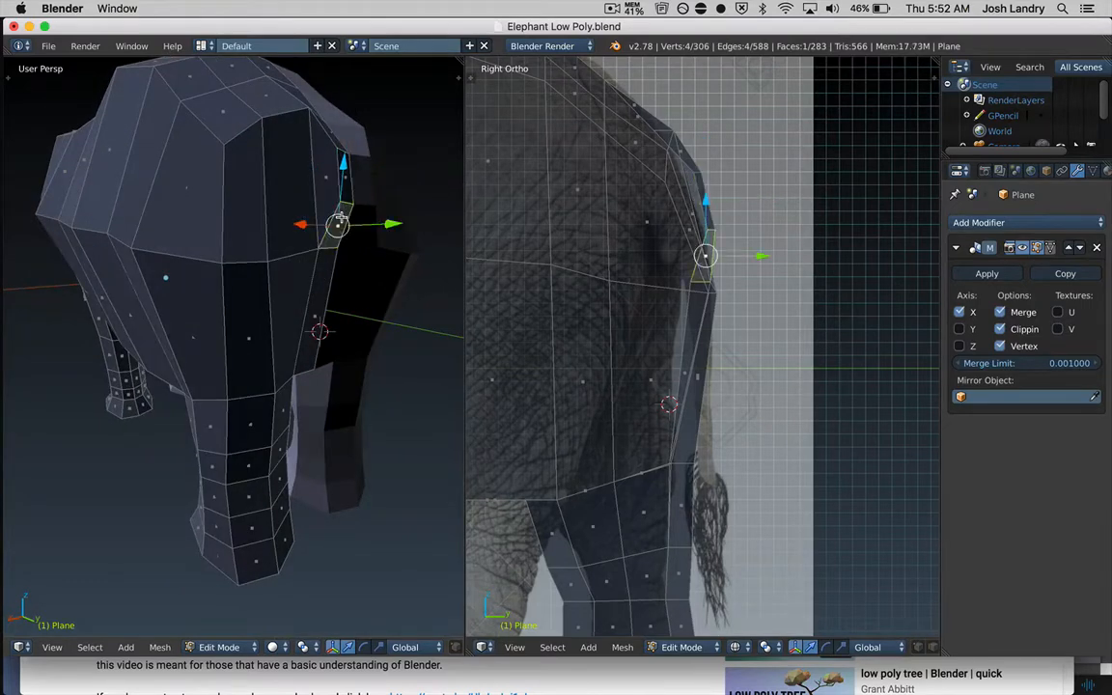
# - Switch to edge selection and lower the bottom edge of the small tail-base face about 0.16 along the global Z axis
pyautogui.keyDown('shift'); pyautogui.moveTo(692, 317); pyautogui.dragTo(642, 308, button='middle'); pyautogui.keyUp('shift')
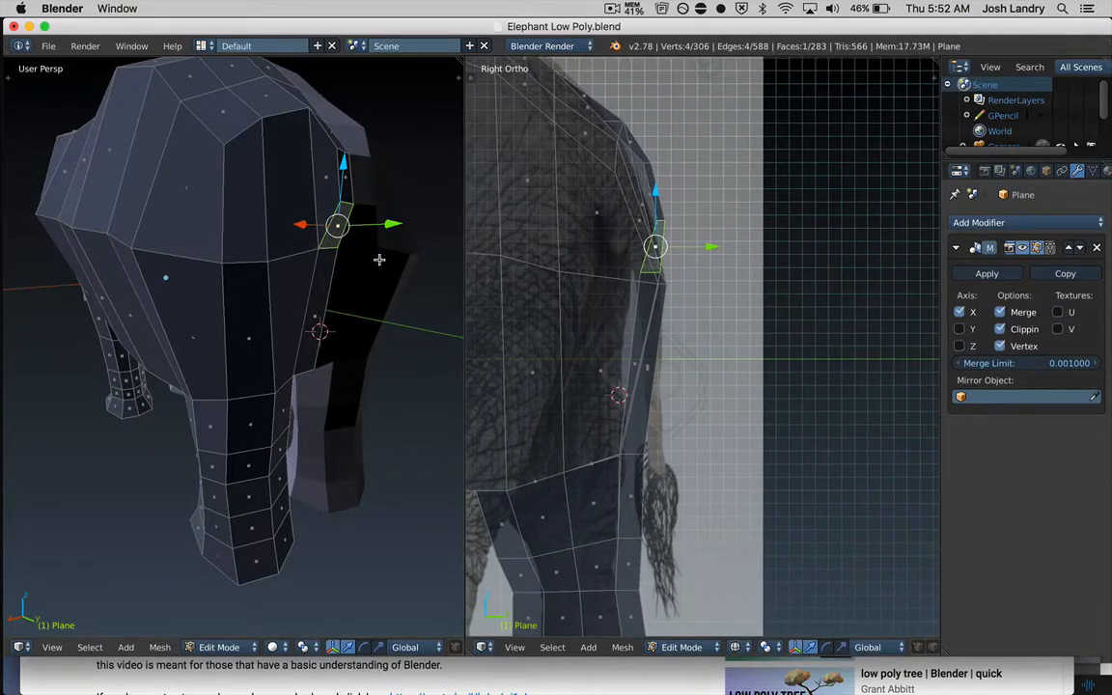
pyautogui.press('a')
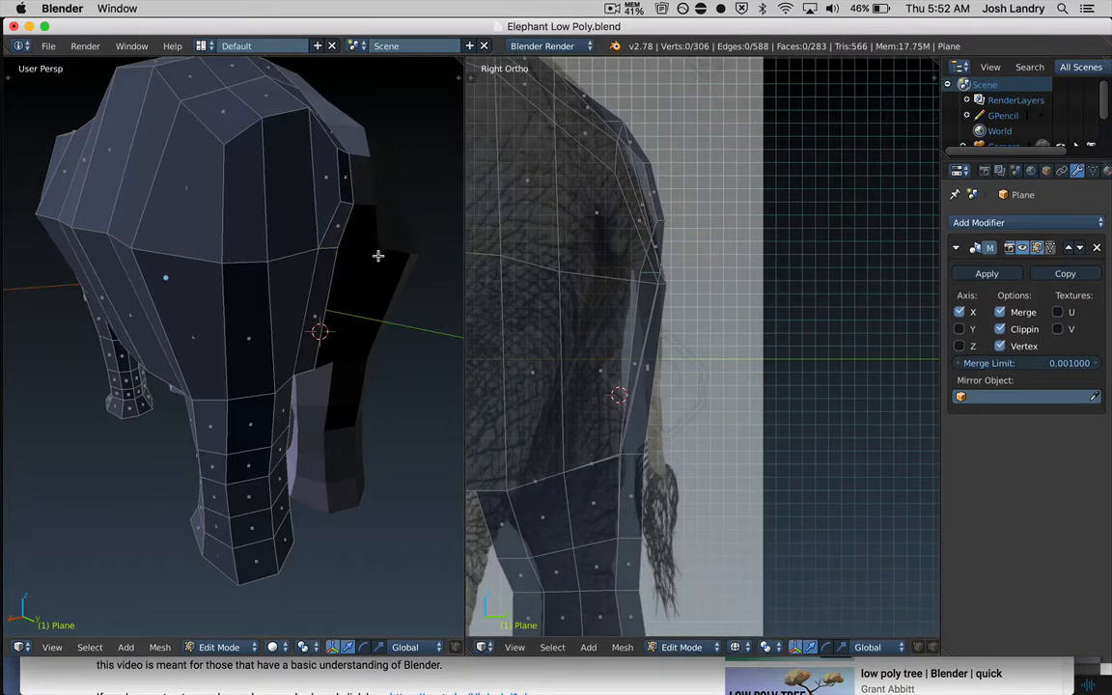
pyautogui.hotkey('ctrl', 'Tab')
pyautogui.click(343, 241)
pyautogui.rightClick(349, 202)
pyautogui.moveTo(344, 249); pyautogui.dragTo(361, 208, button='middle')
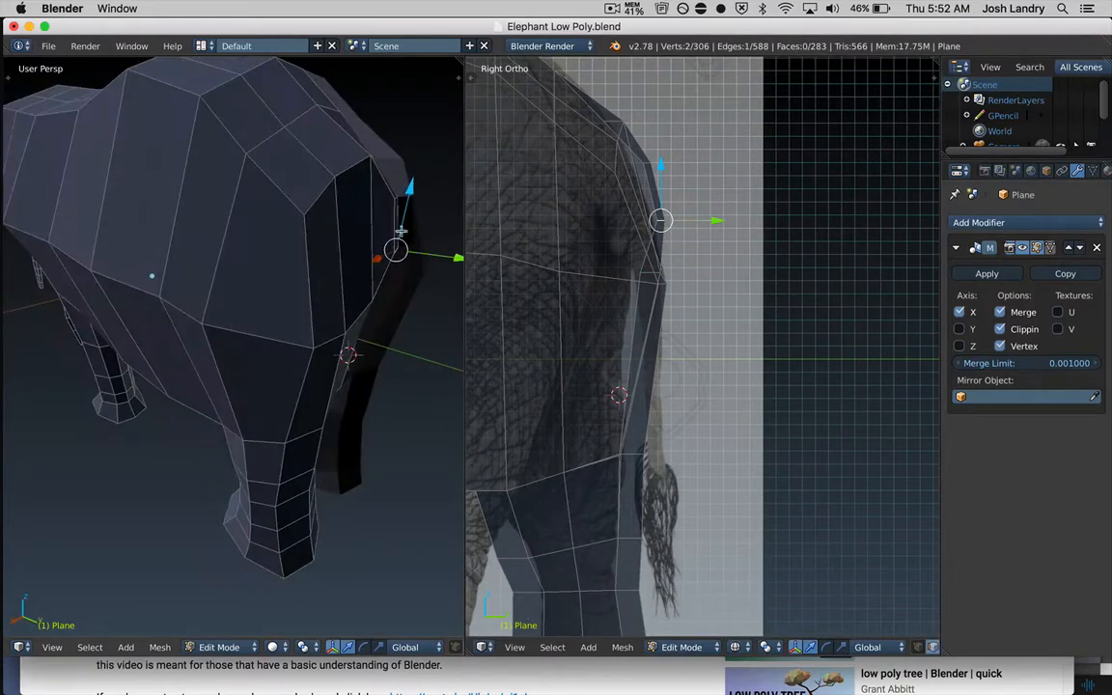
pyautogui.moveTo(666, 166); pyautogui.dragTo(665, 187)
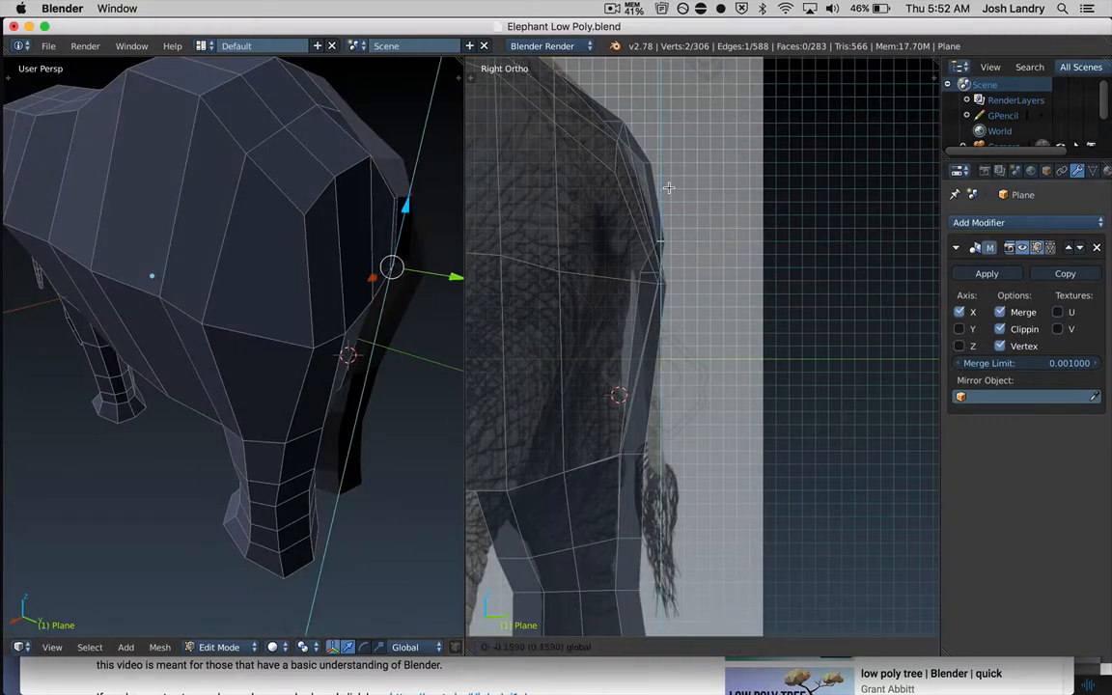
# - Lower the upper edge of the small tail-base face about 0.19 along the global Z axis
pyautogui.moveTo(402, 204); pyautogui.dragTo(332, 258, button='middle')
pyautogui.moveTo(294, 252); pyautogui.dragTo(590, 205)
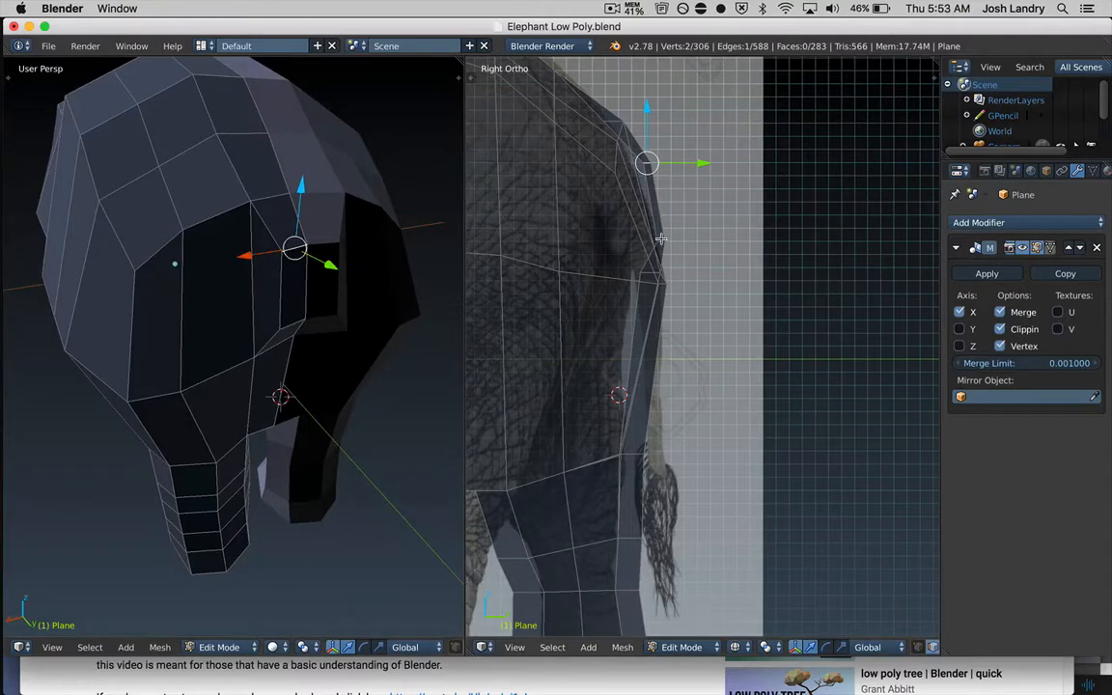
pyautogui.press('g')
pyautogui.press('z')
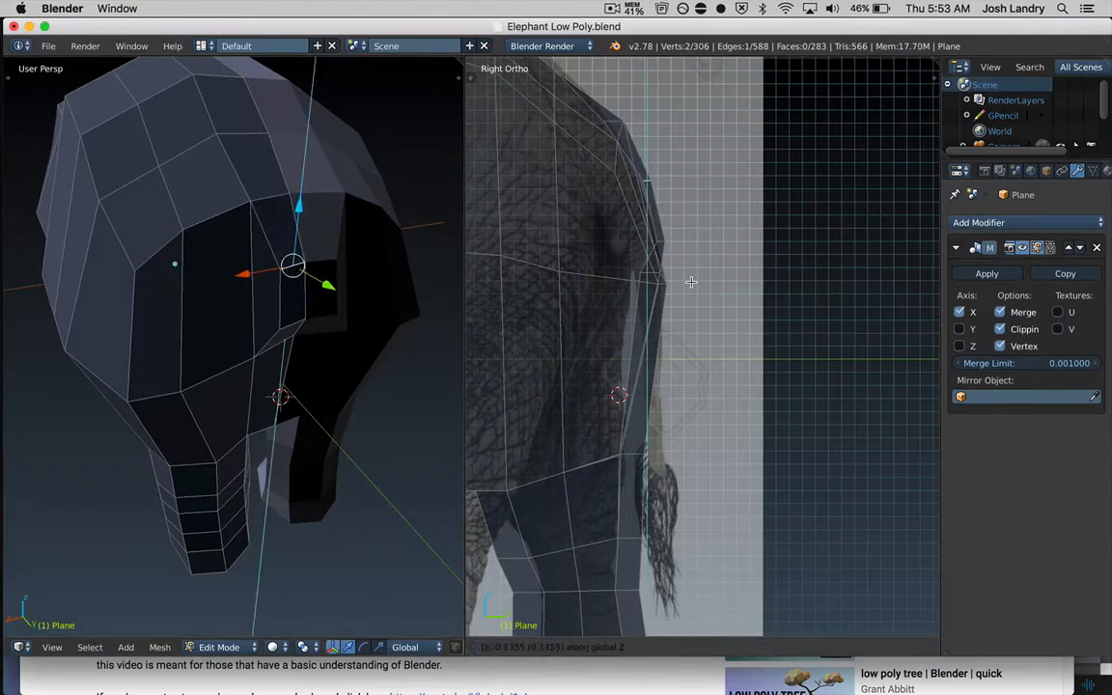
pyautogui.click(688, 285)
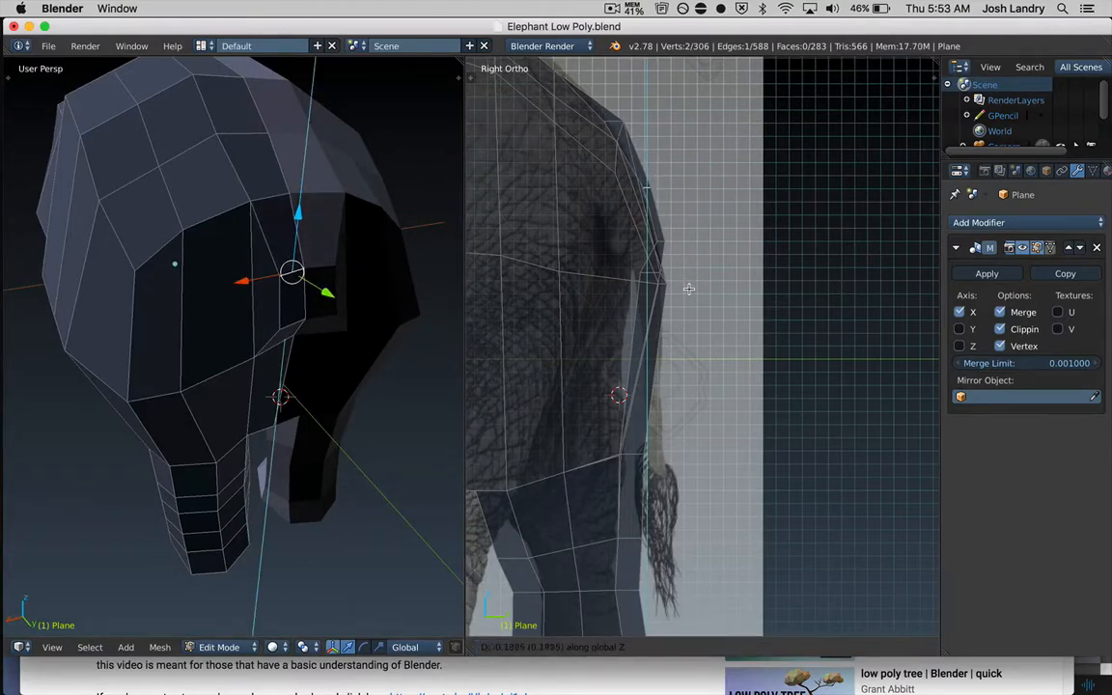
# - Switch to face selection and try rotating the small tail-base face in the side view
pyautogui.press('a')
pyautogui.hotkey('ctrl', 'Tab')
pyautogui.click(299, 344)
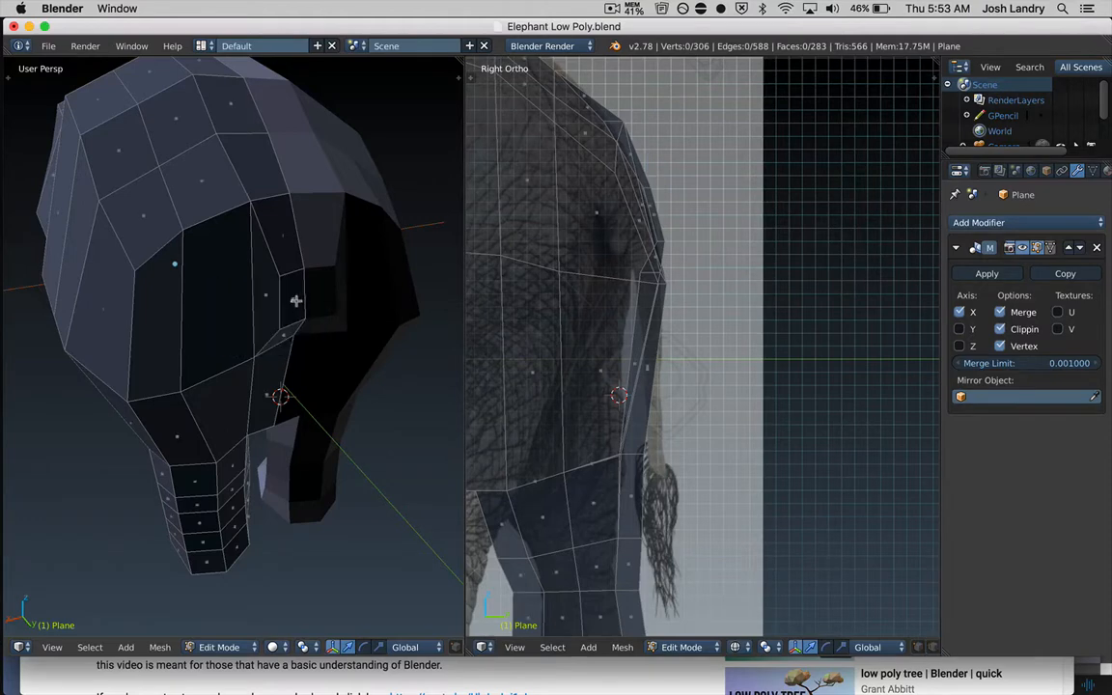
pyautogui.click(294, 299)
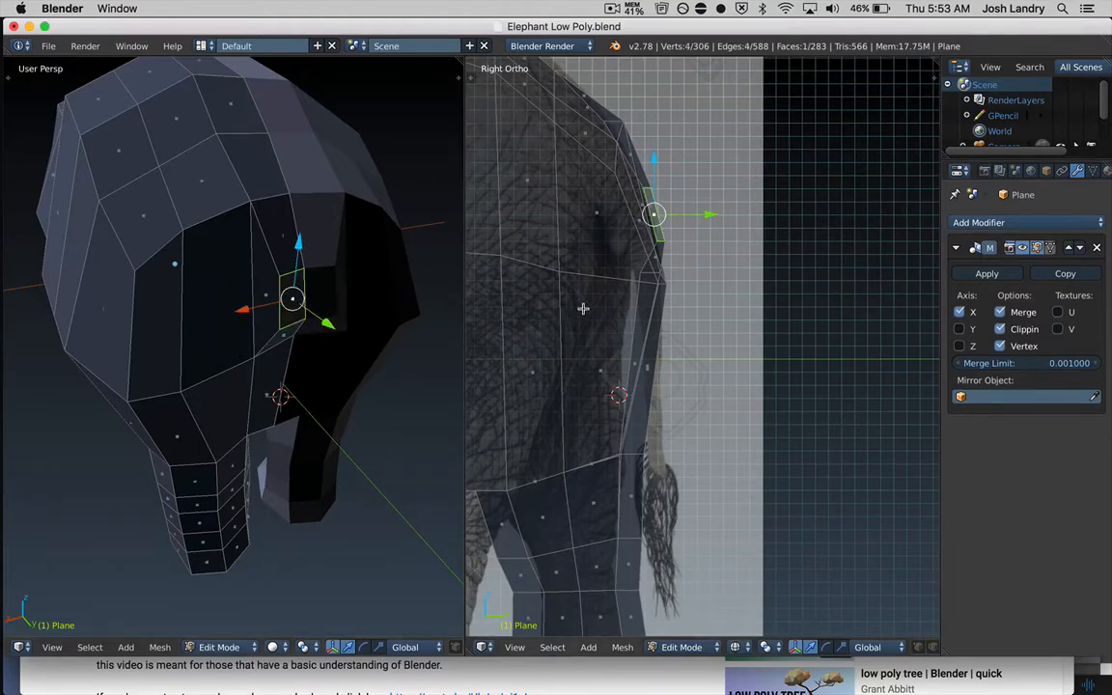
pyautogui.scroll(2, 610, 293)
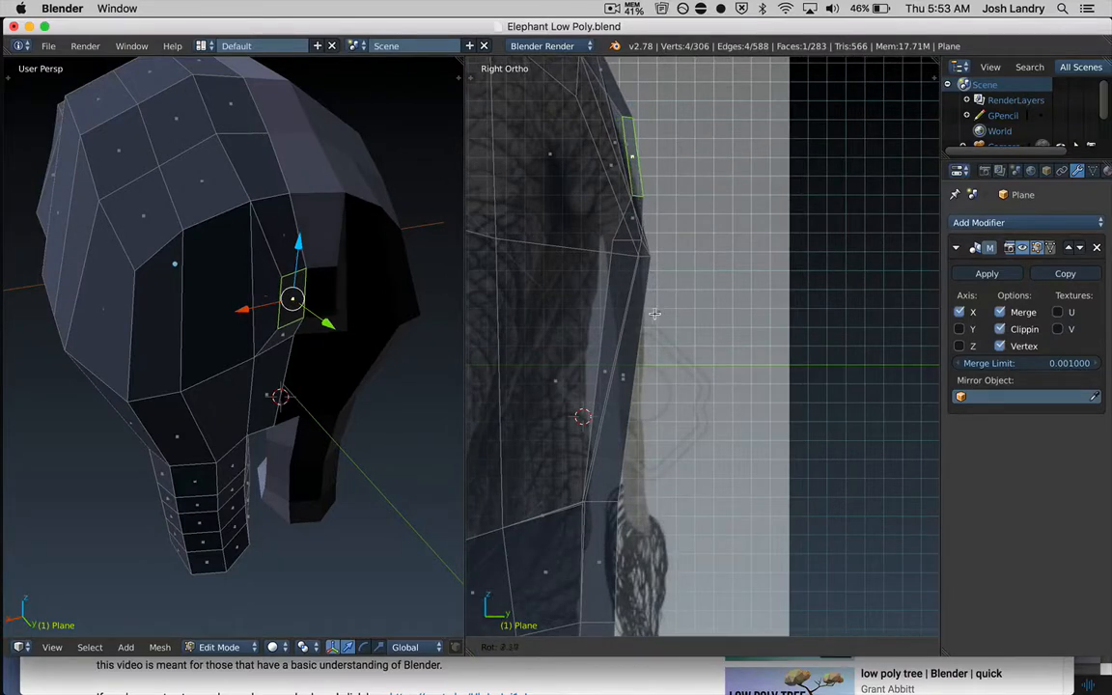
# - Select the small sloped face just beneath the tail base and extrude it about 0.22 outward along its normal
pyautogui.moveTo(320, 283); pyautogui.dragTo(354, 254, button='middle')
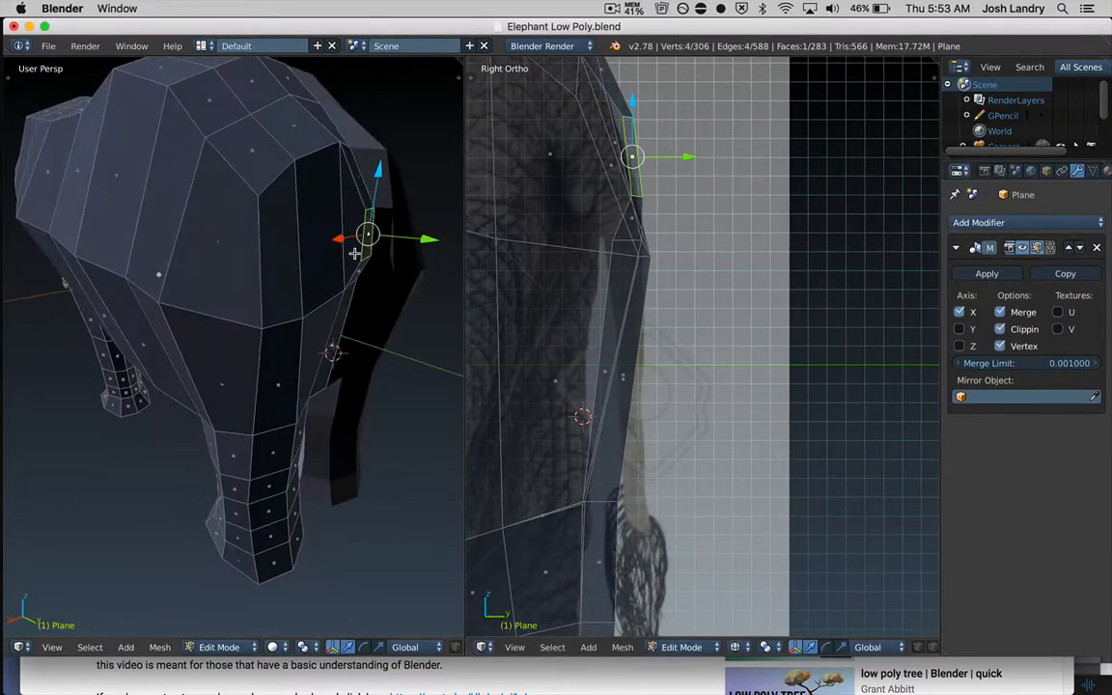
pyautogui.rightClick(358, 271)
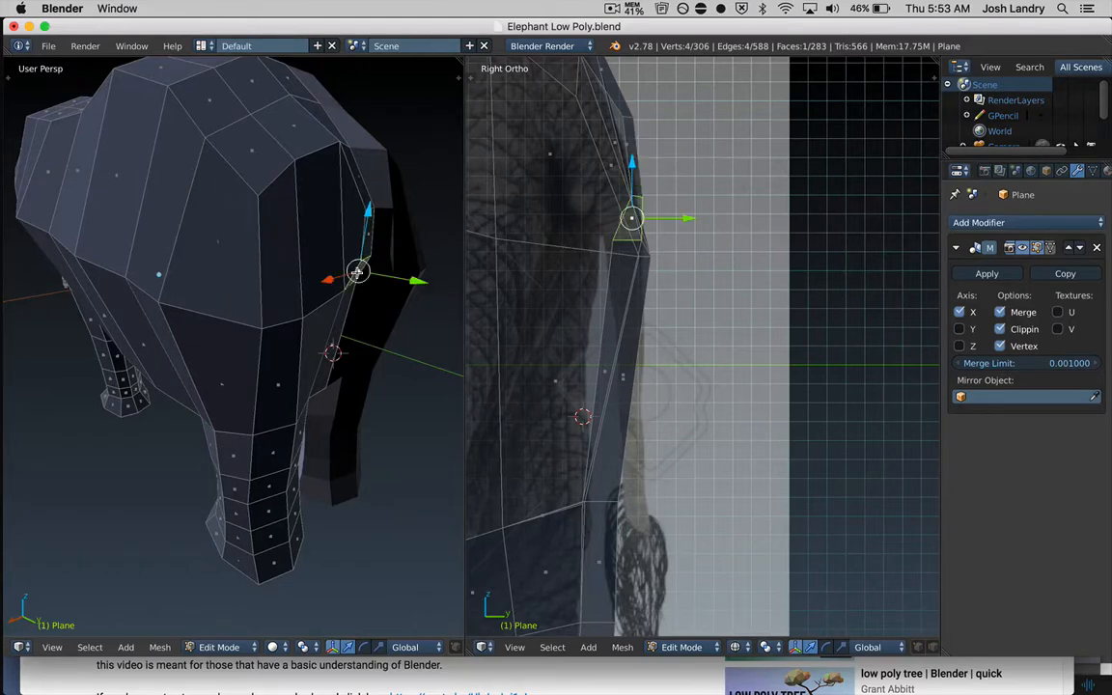
pyautogui.moveTo(376, 294); pyautogui.dragTo(363, 287, button='middle')
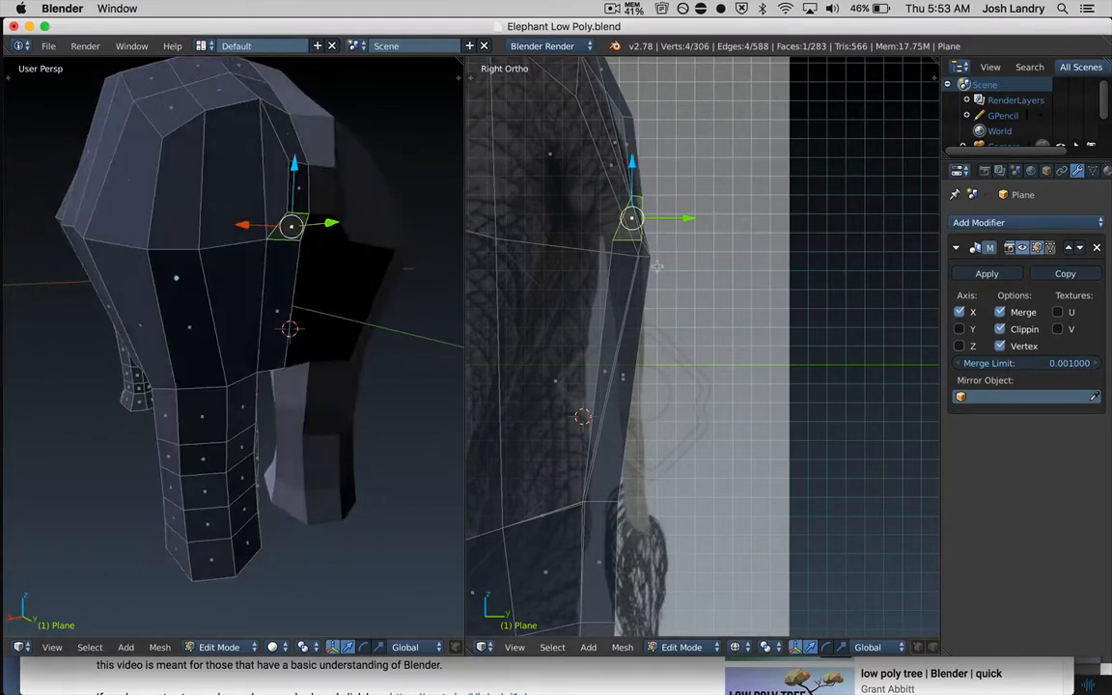
pyautogui.moveTo(650, 256); pyautogui.dragTo(651, 241, button='middle')
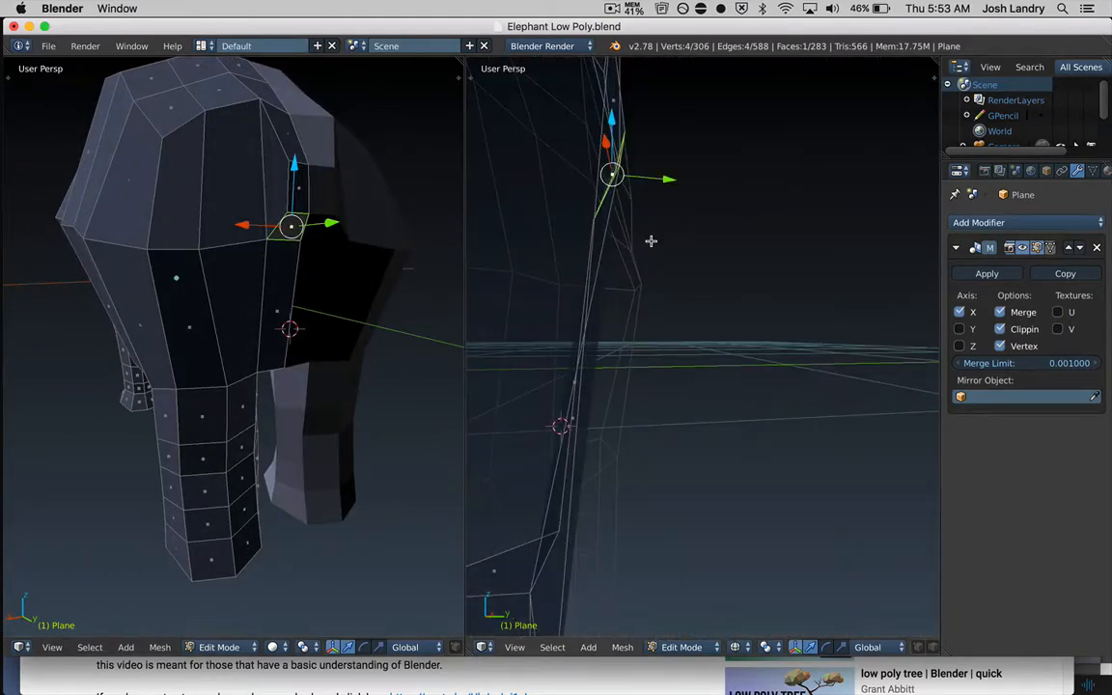
pyautogui.click(517, 647)
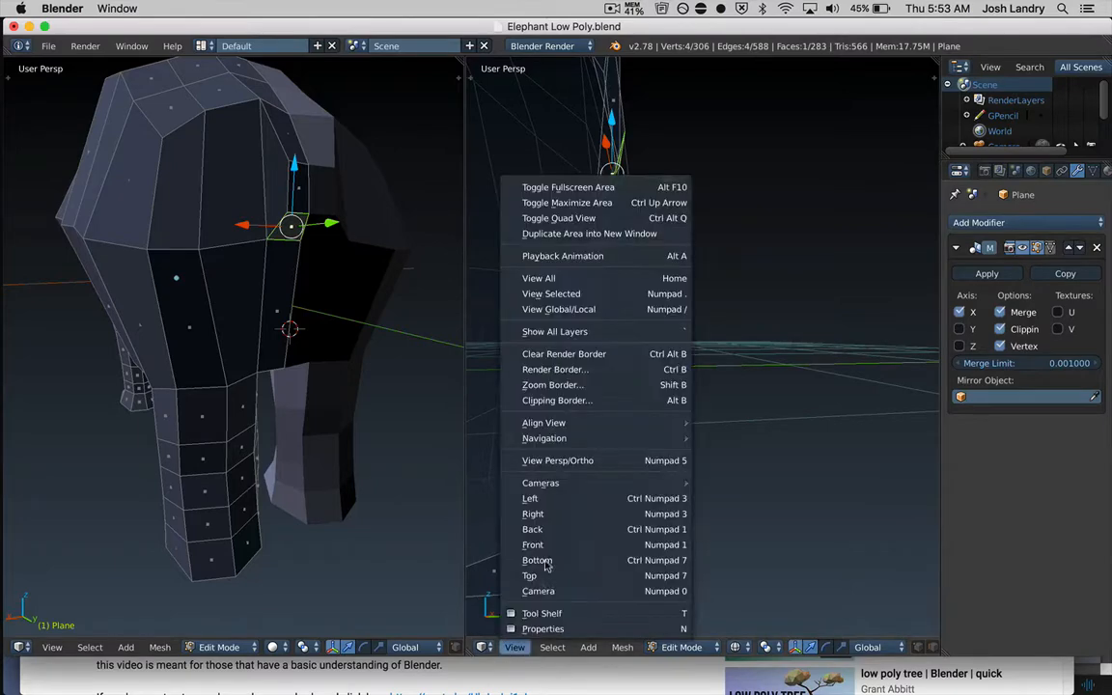
pyautogui.click(539, 513)
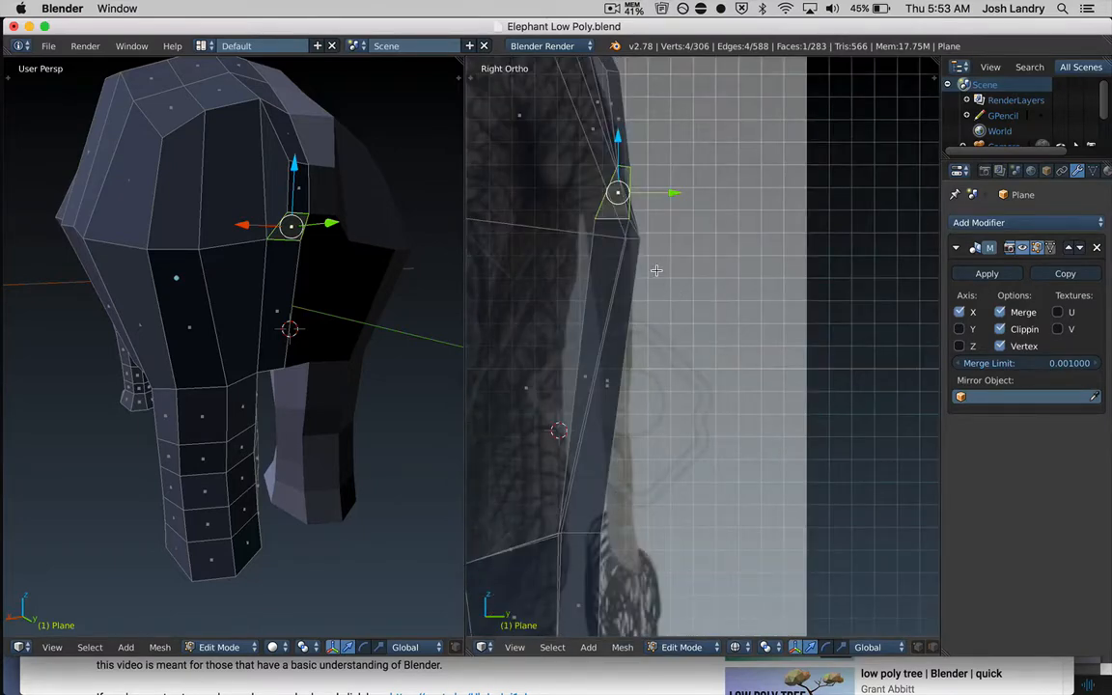
pyautogui.press('e')
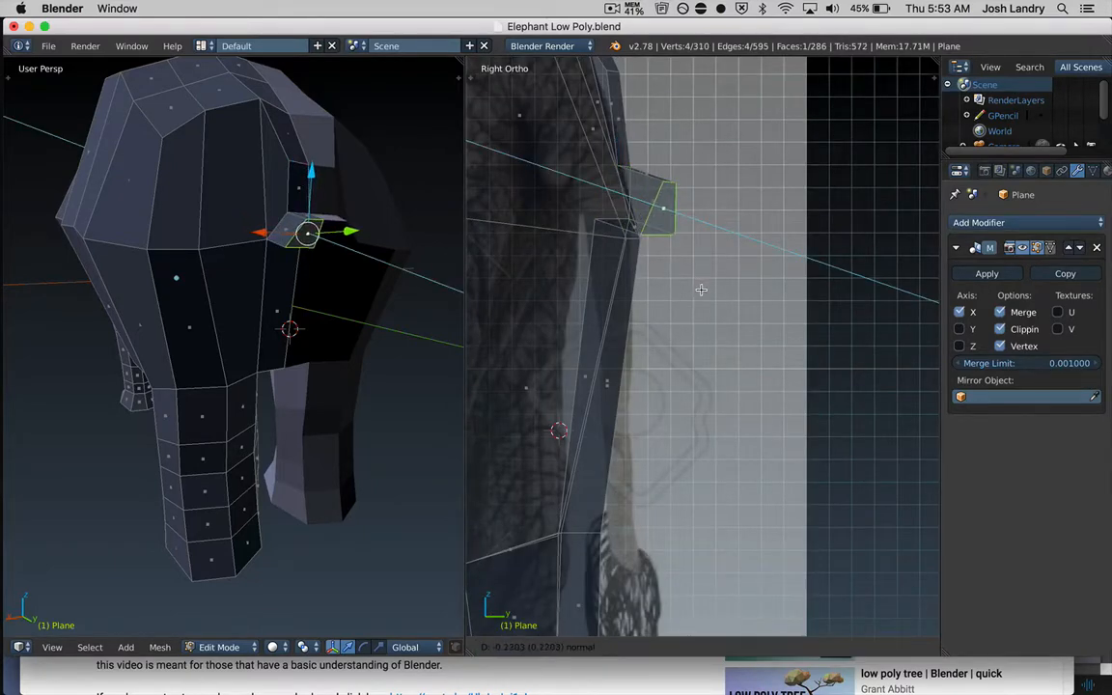
pyautogui.click(700, 289)
# - Rotate the extruded tail face to point downward and move it down and slightly inward beside the rump
pyautogui.press('r')
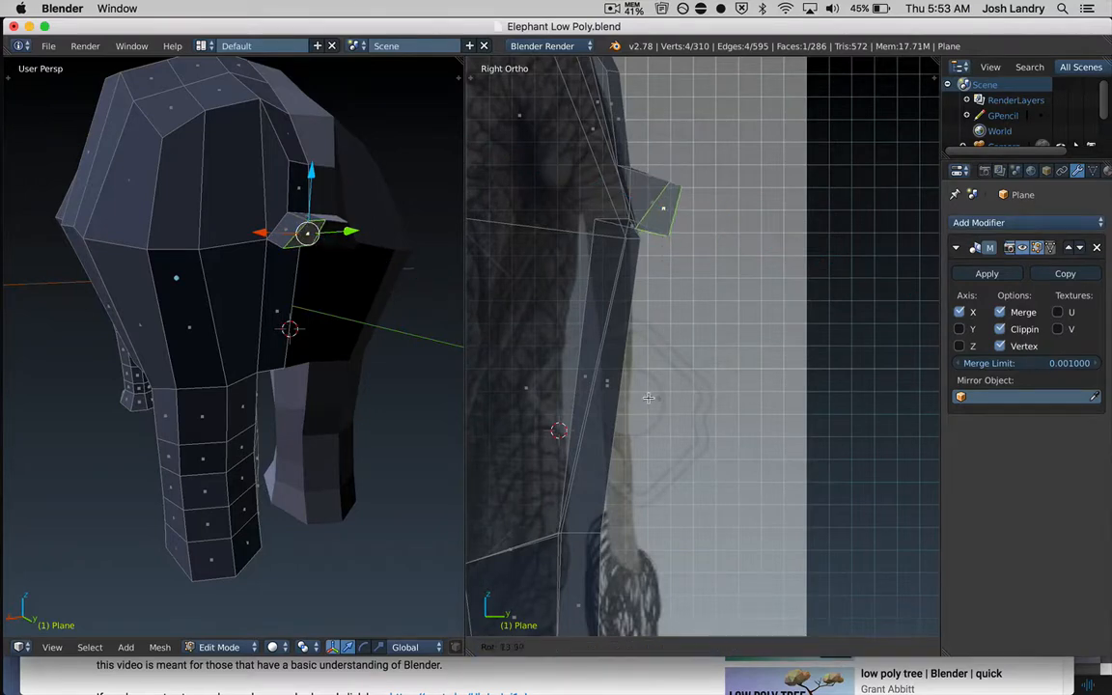
pyautogui.click(604, 352)
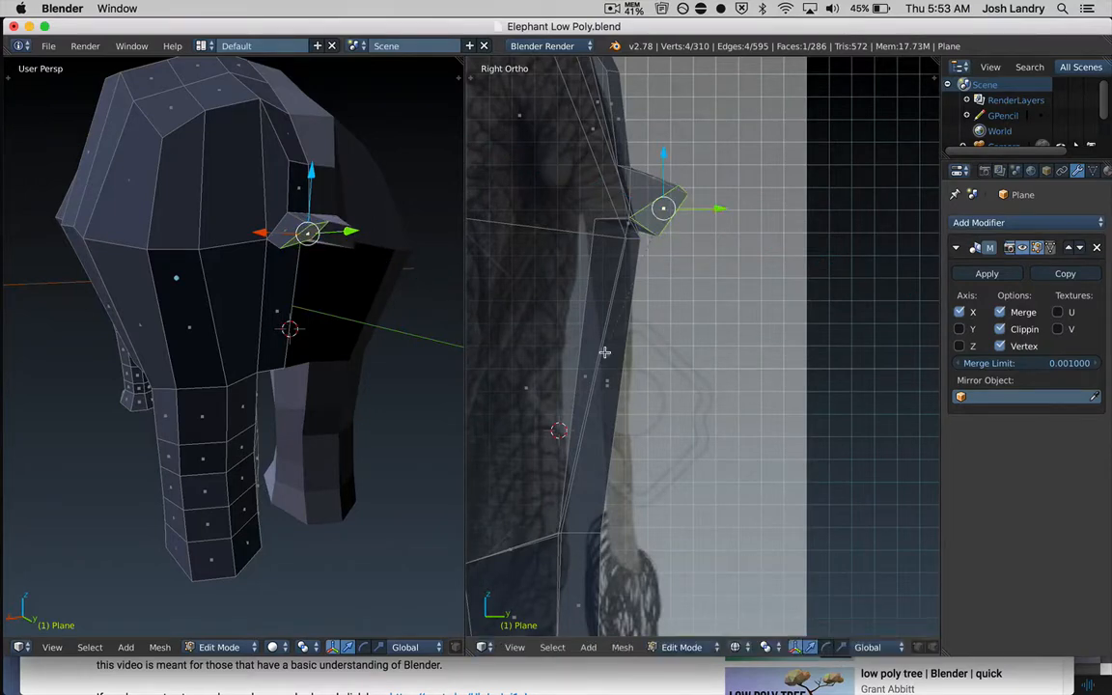
pyautogui.moveTo(251, 342); pyautogui.dragTo(287, 343, button='middle')
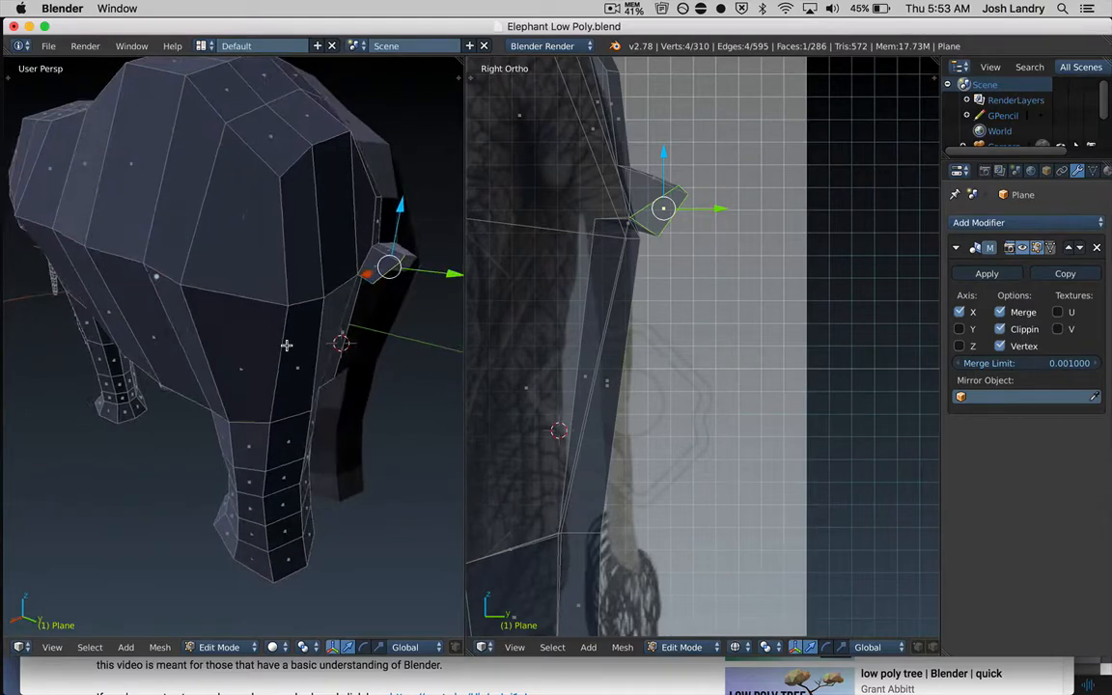
pyautogui.press('g')
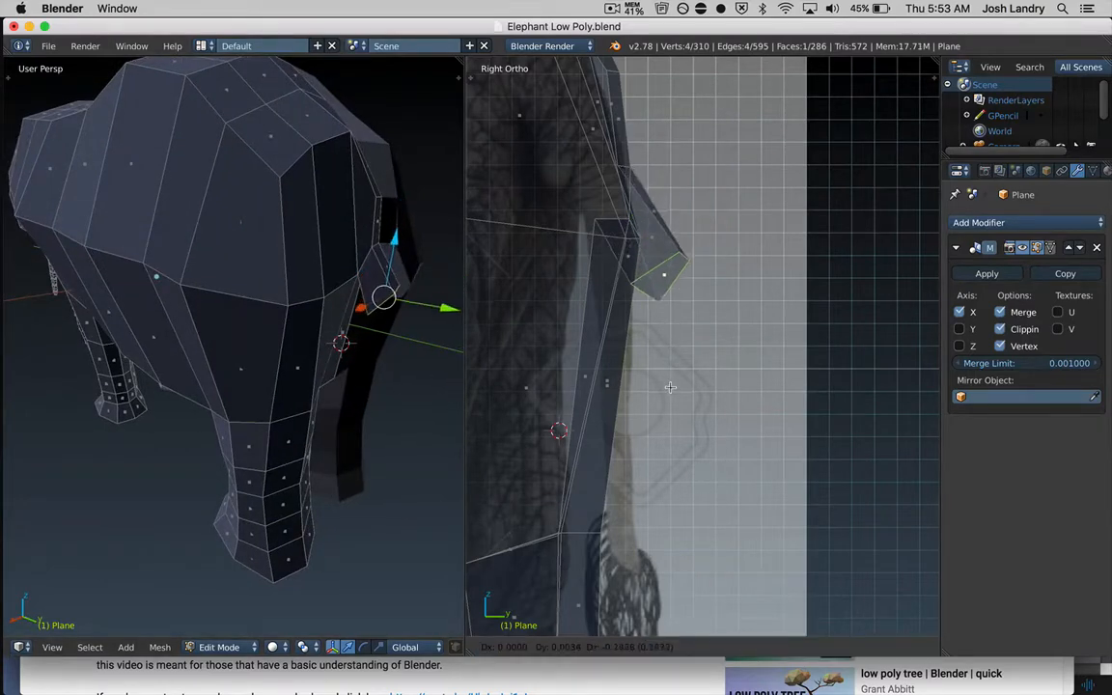
pyautogui.click(666, 420)
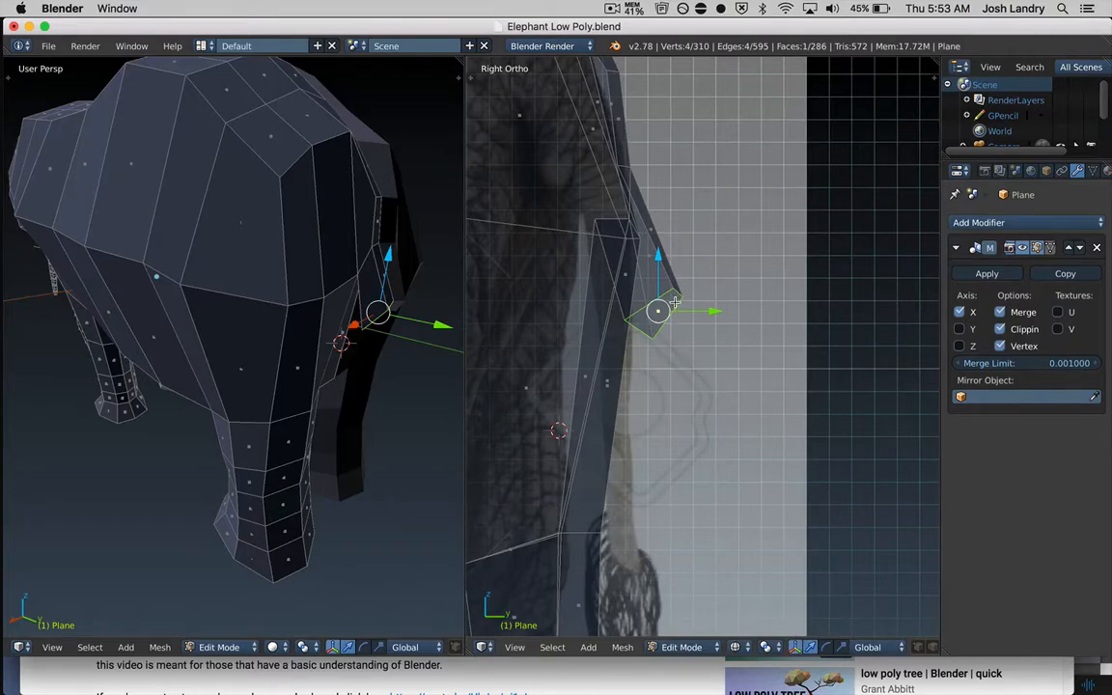
# - Switch to vertex selection and lower the two outer vertices of the tail's end face to level it
pyautogui.press('a')
pyautogui.hotkey('ctrl', 'Tab')
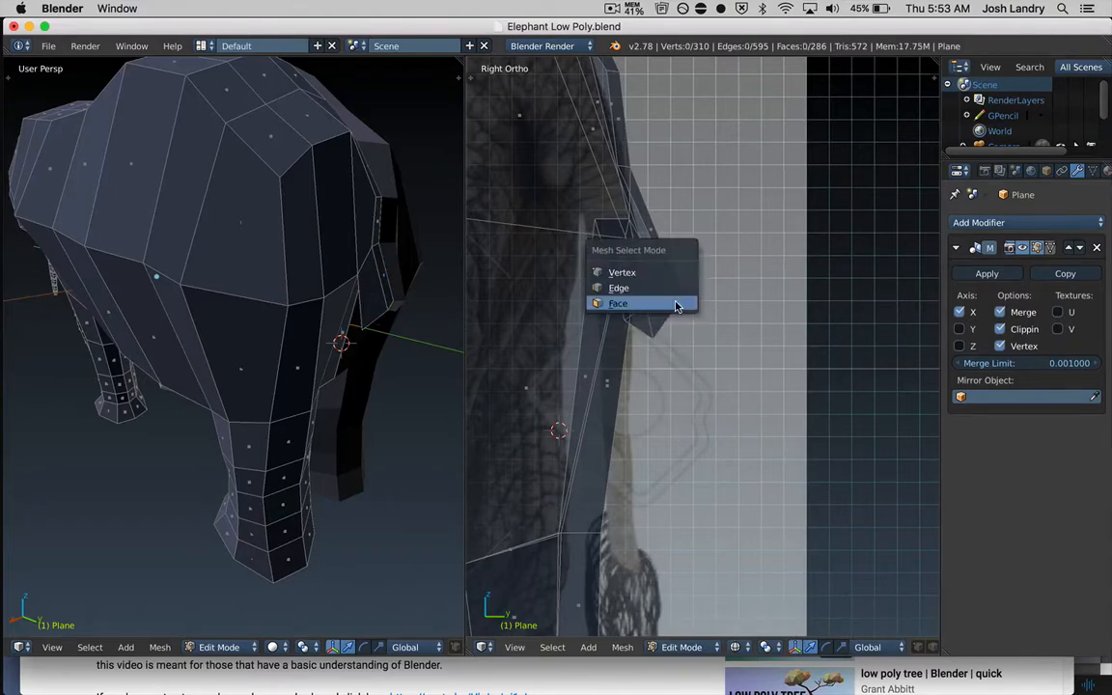
pyautogui.click(650, 286)
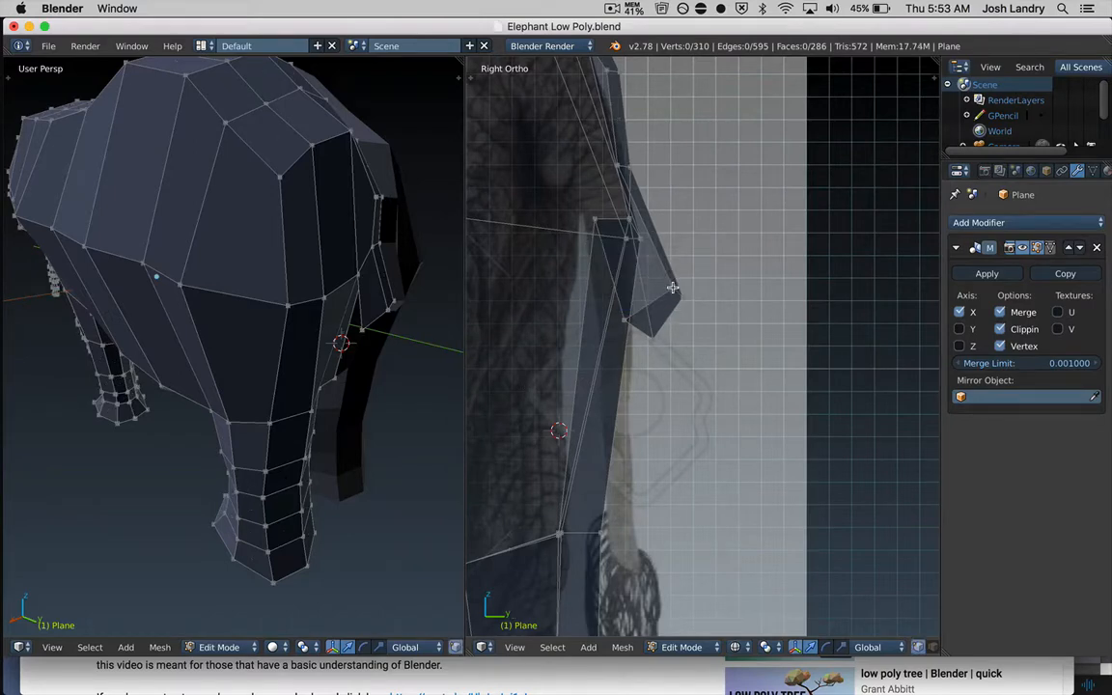
pyautogui.rightClick(673, 287)
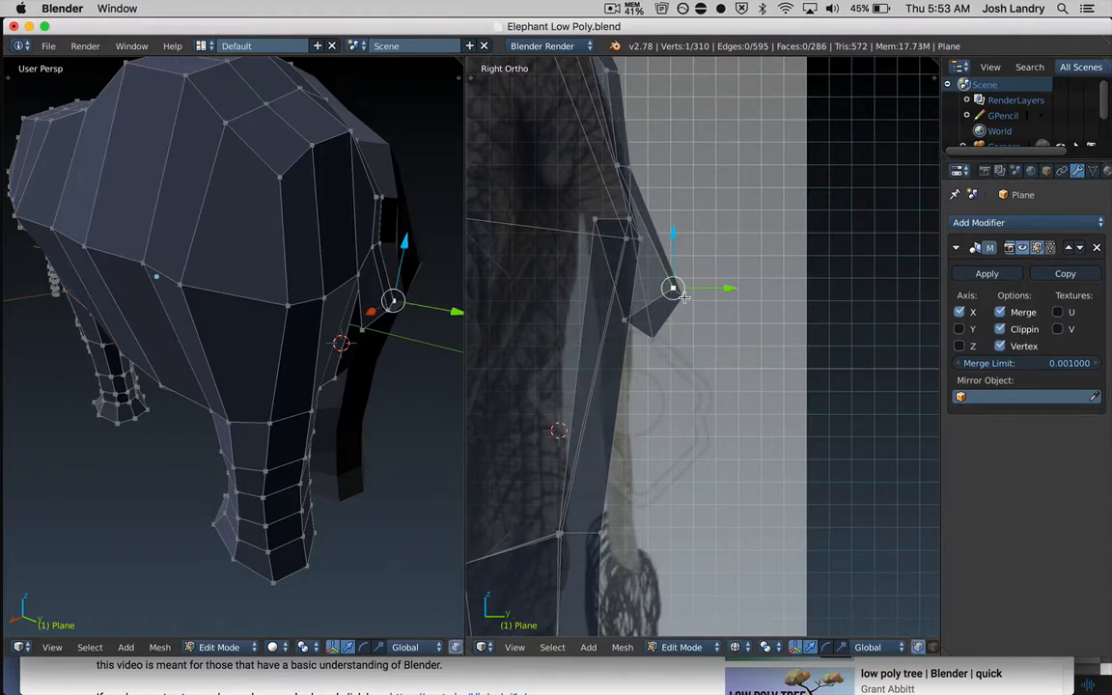
pyautogui.keyDown('shift'); pyautogui.rightClick(682, 297); pyautogui.keyUp('shift')
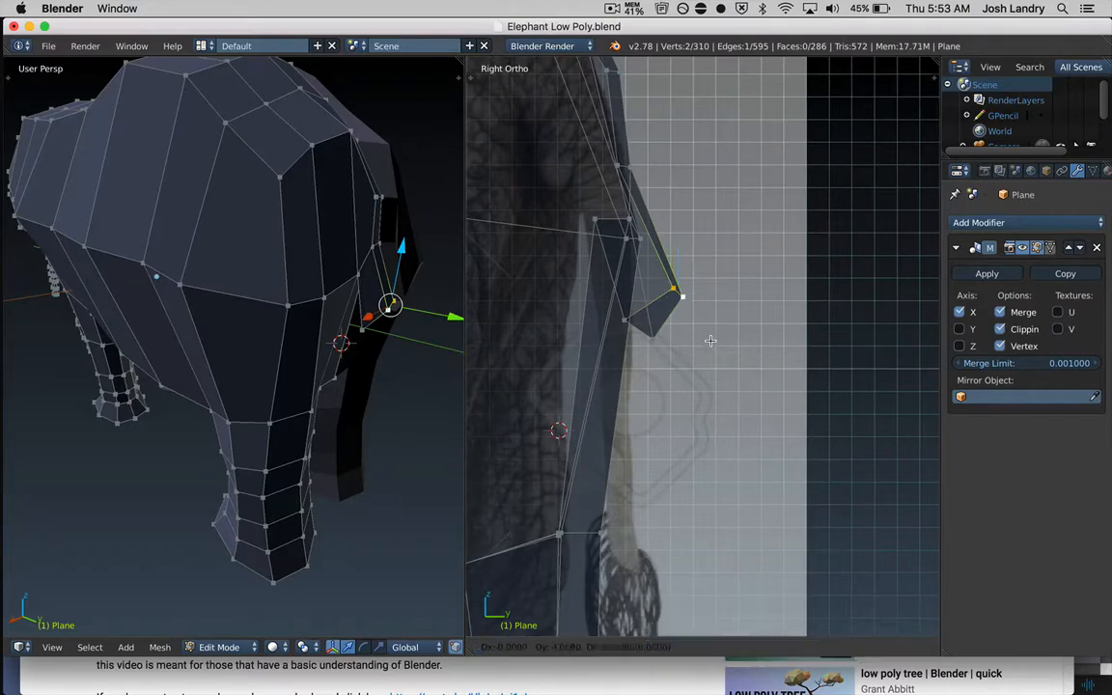
pyautogui.press('g')
pyautogui.click(716, 369)
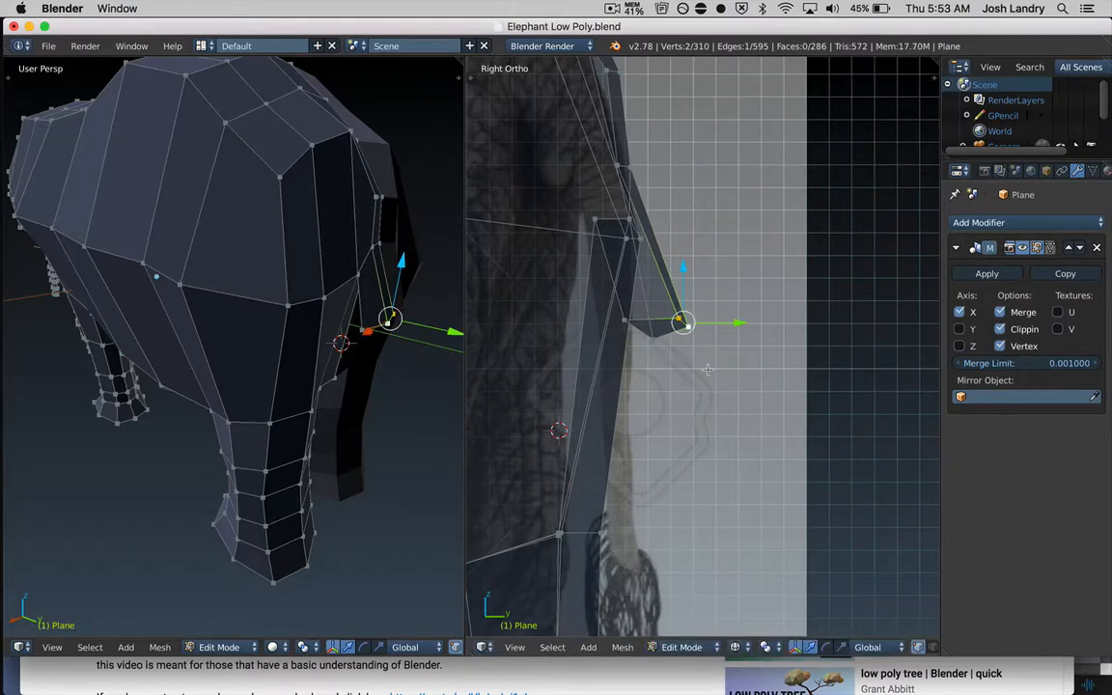
# - Select all four vertices of the tail's end face and extrude two segments downward, narrowing the end of the second
pyautogui.moveTo(404, 355); pyautogui.dragTo(310, 311, button='middle')
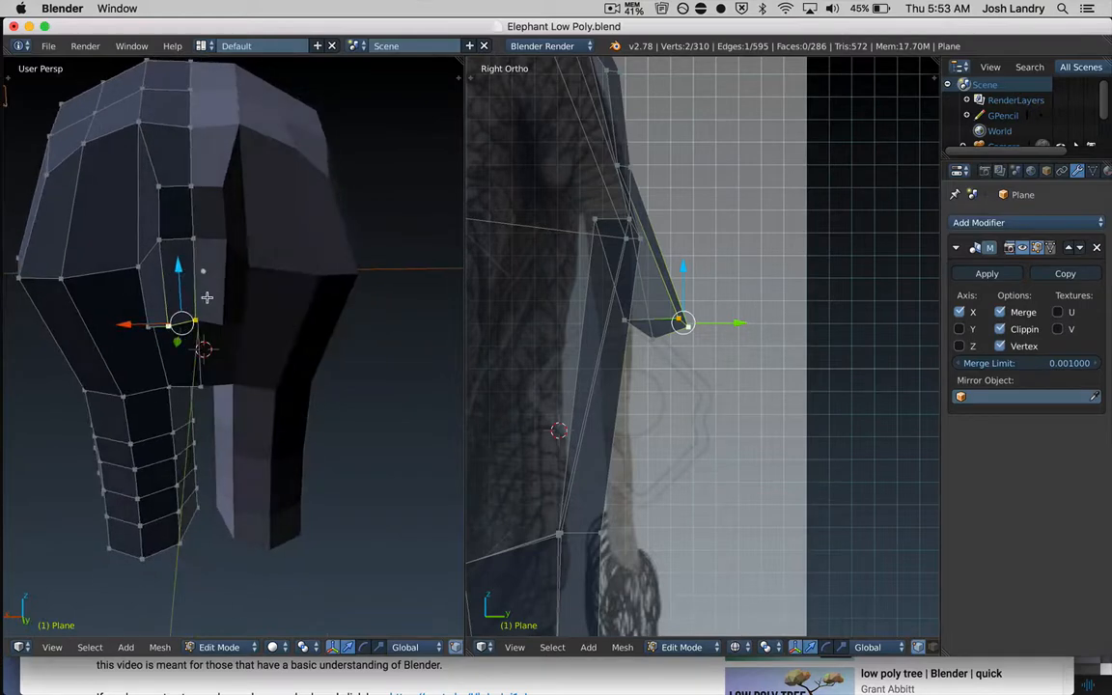
pyautogui.moveTo(216, 293); pyautogui.dragTo(219, 296, button='middle')
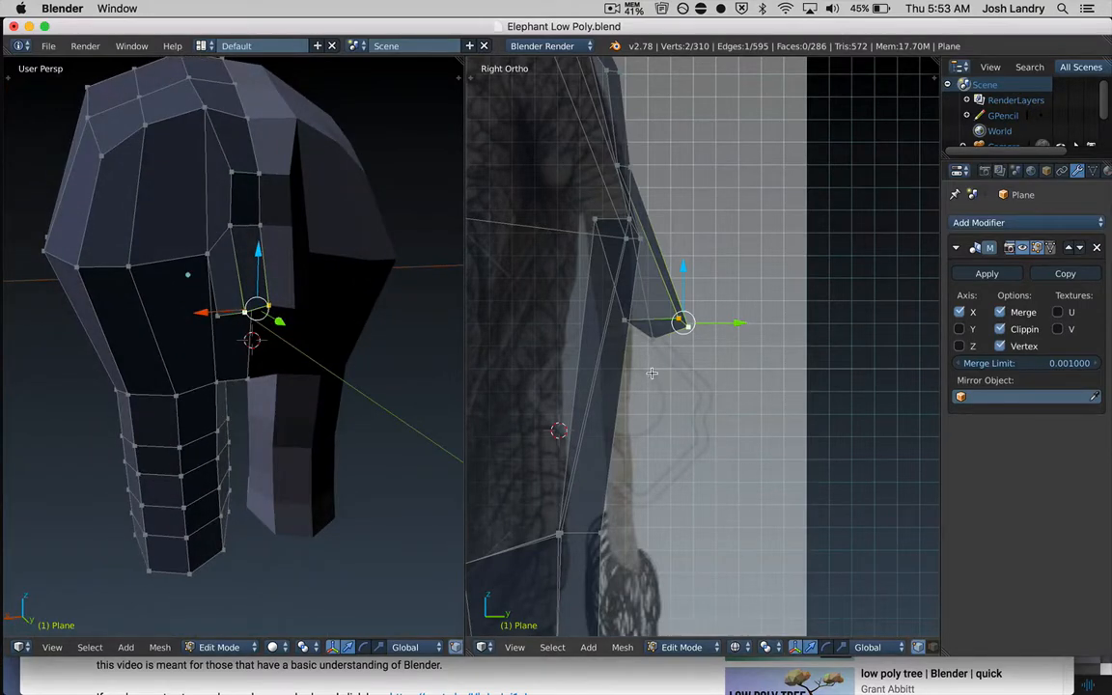
pyautogui.keyDown('shift'); pyautogui.rightClick(649, 339); pyautogui.keyUp('shift')
pyautogui.keyDown('shift'); pyautogui.rightClick(624, 318); pyautogui.keyUp('shift')
pyautogui.scroll(-2, 659, 374)
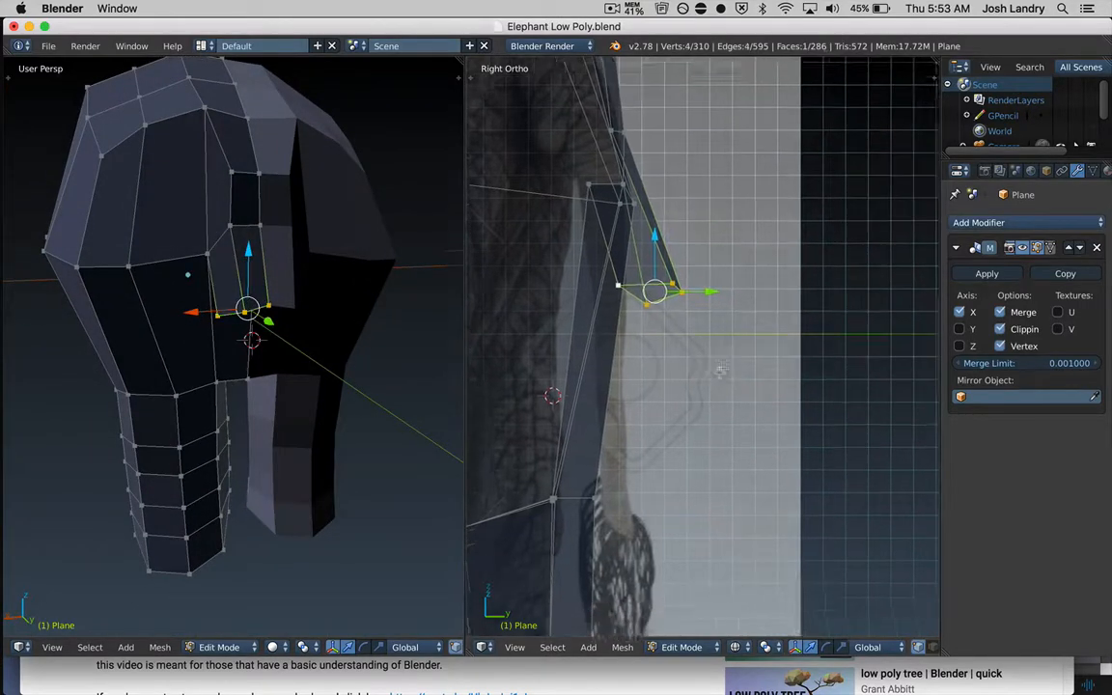
pyautogui.scroll(-2, 723, 361)
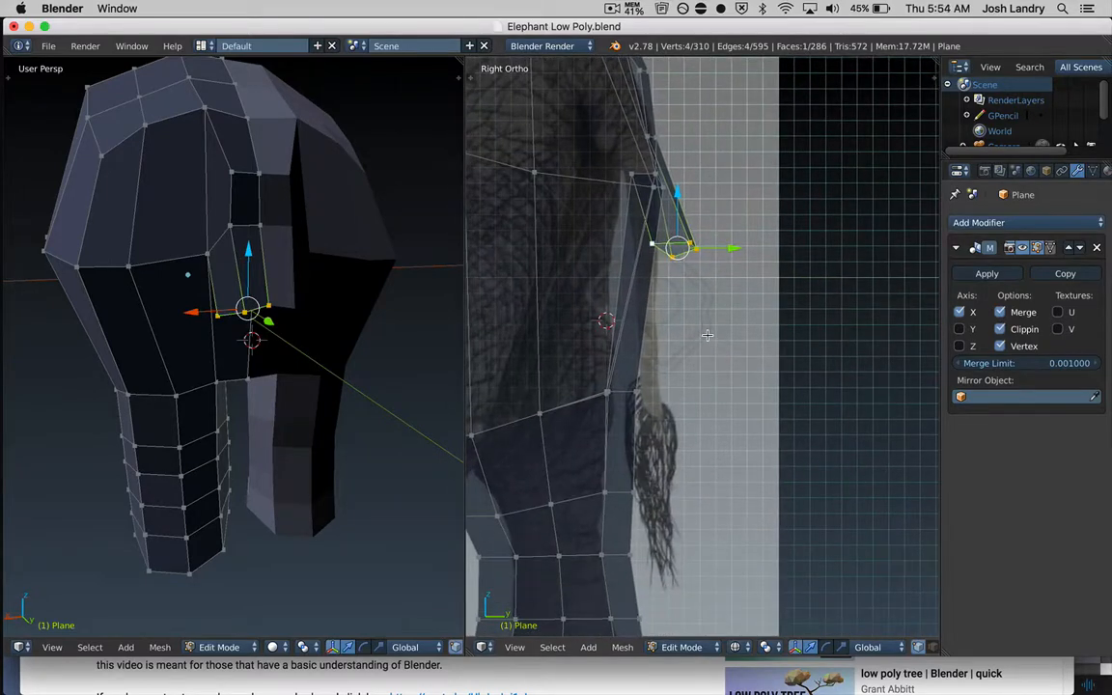
pyautogui.press('e')
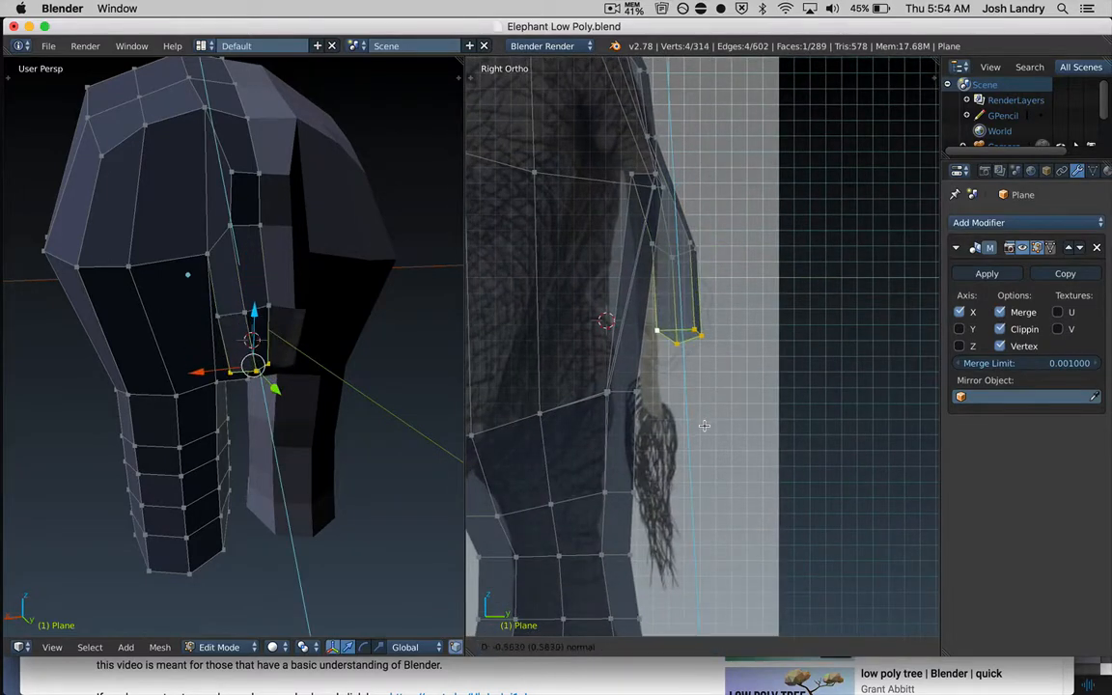
pyautogui.click(703, 425)
pyautogui.press('e')
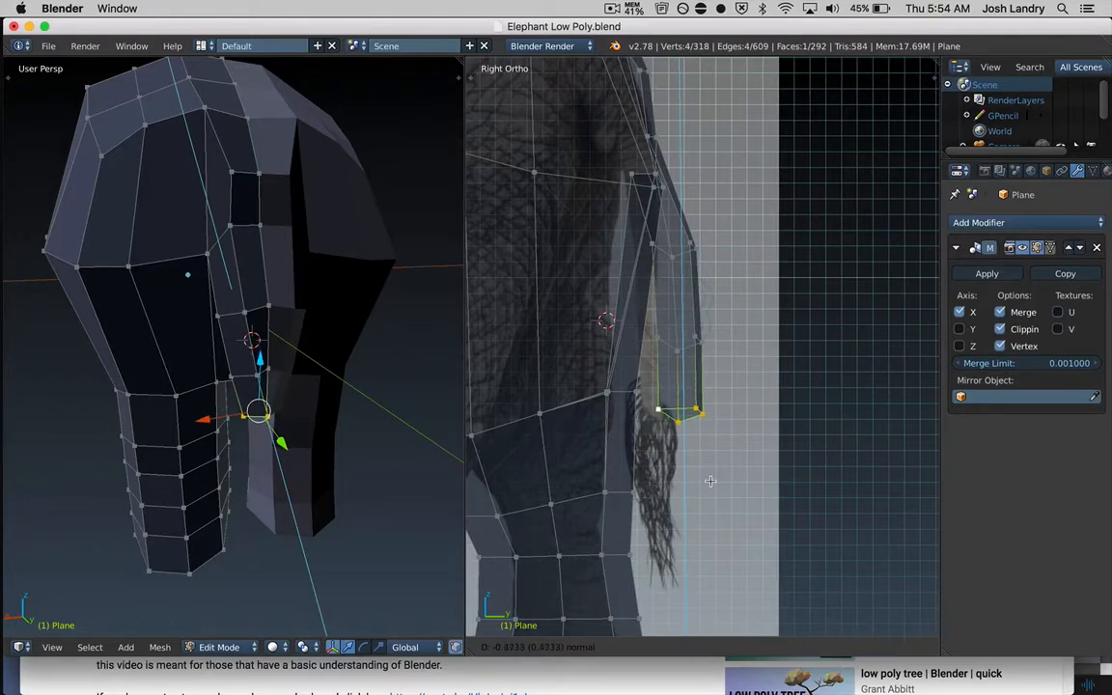
pyautogui.click(720, 463)
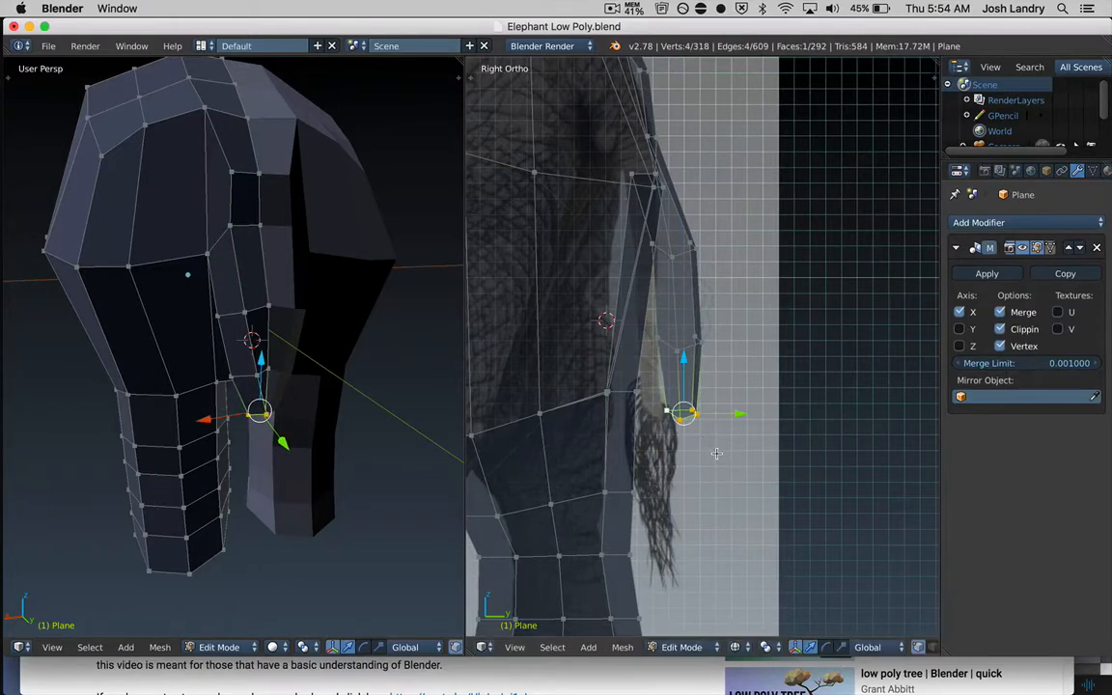
# - Extrude a short tail segment about 0.23 downward and scale its end up about 1.56 times to flare the tuft
pyautogui.press('e')
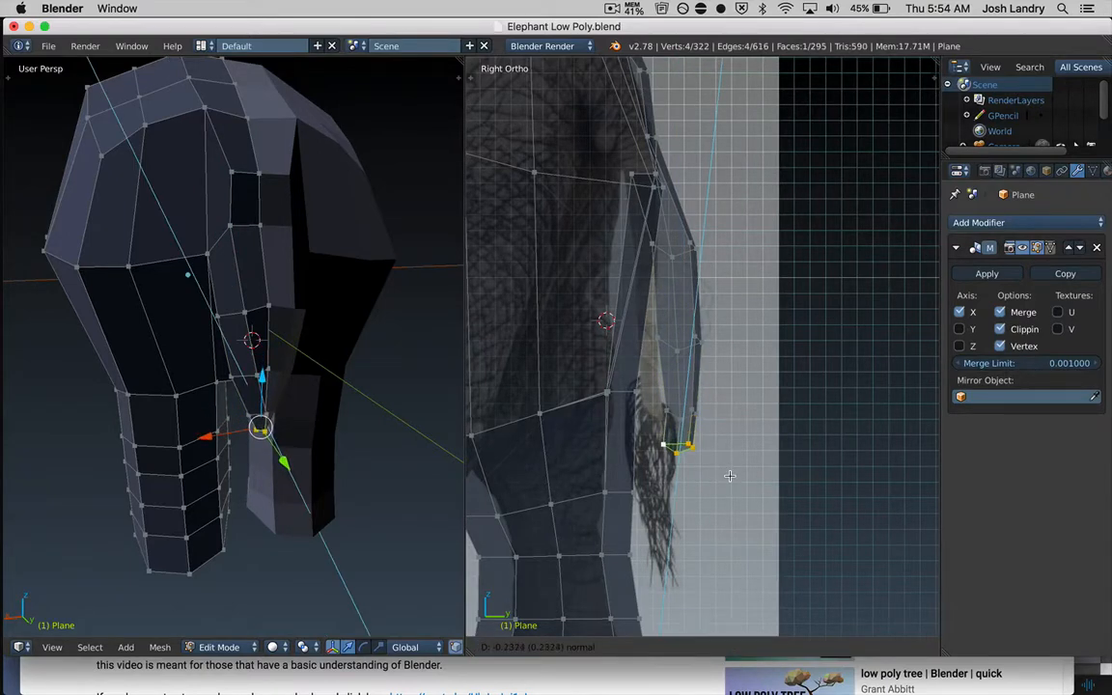
pyautogui.click(728, 451)
pyautogui.press('s')
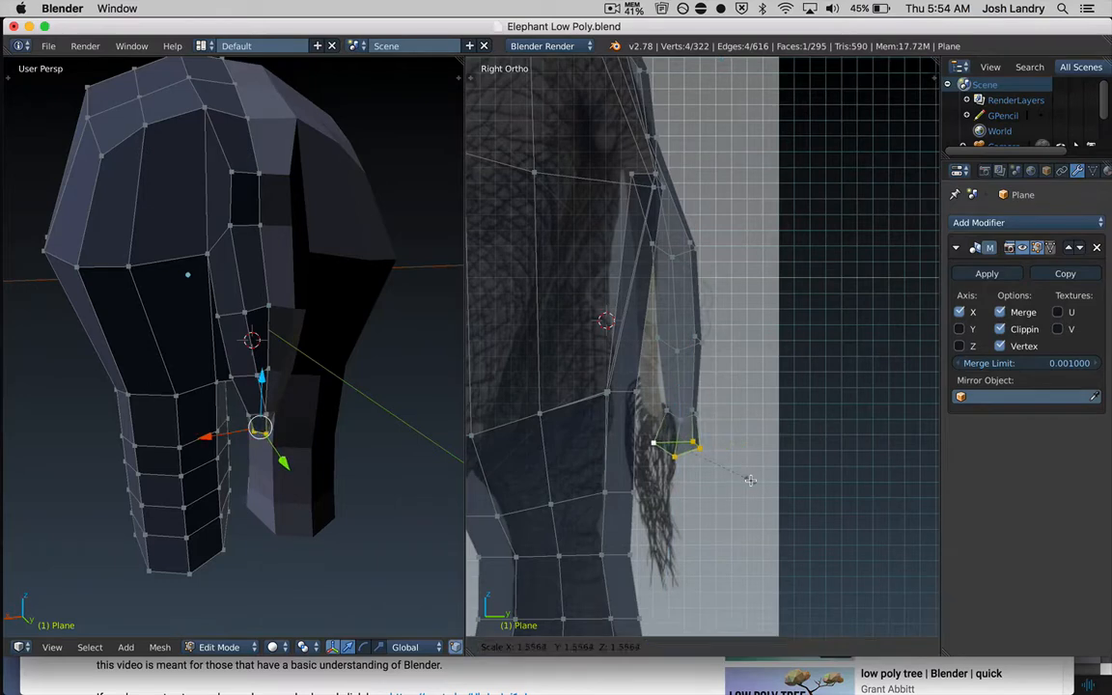
pyautogui.click(750, 479)
# - Extrude the flared end of the tail tuft downward to follow the hair in the reference photo
pyautogui.press('e')
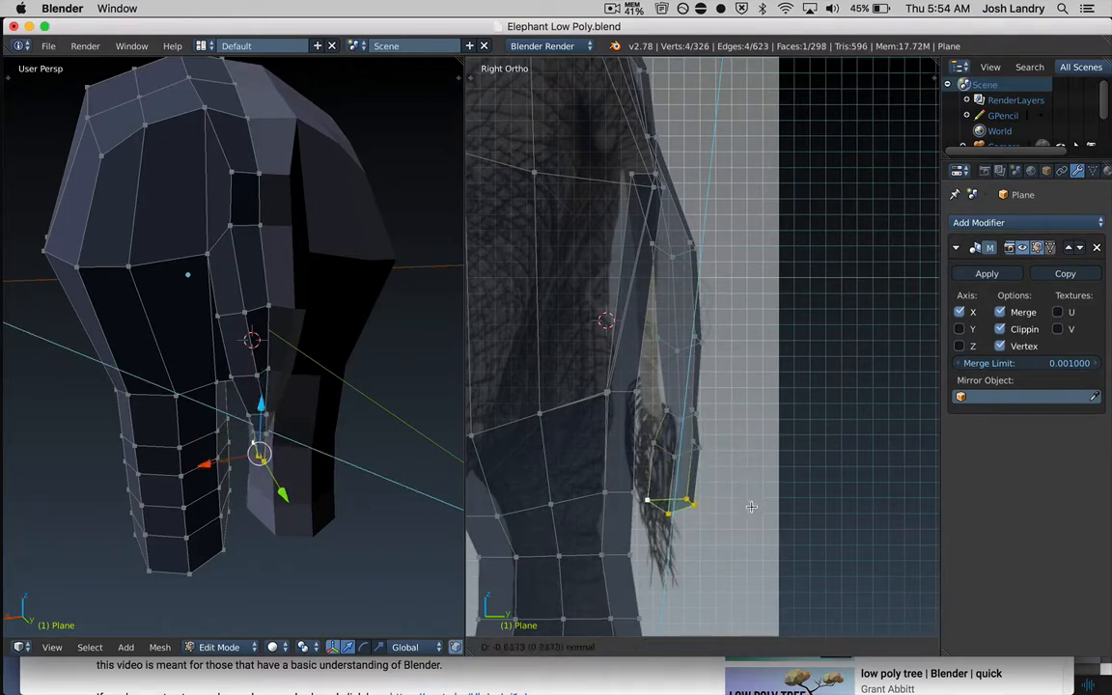
pyautogui.click(750, 517)
pyautogui.moveTo(415, 425); pyautogui.dragTo(388, 400, button='middle')
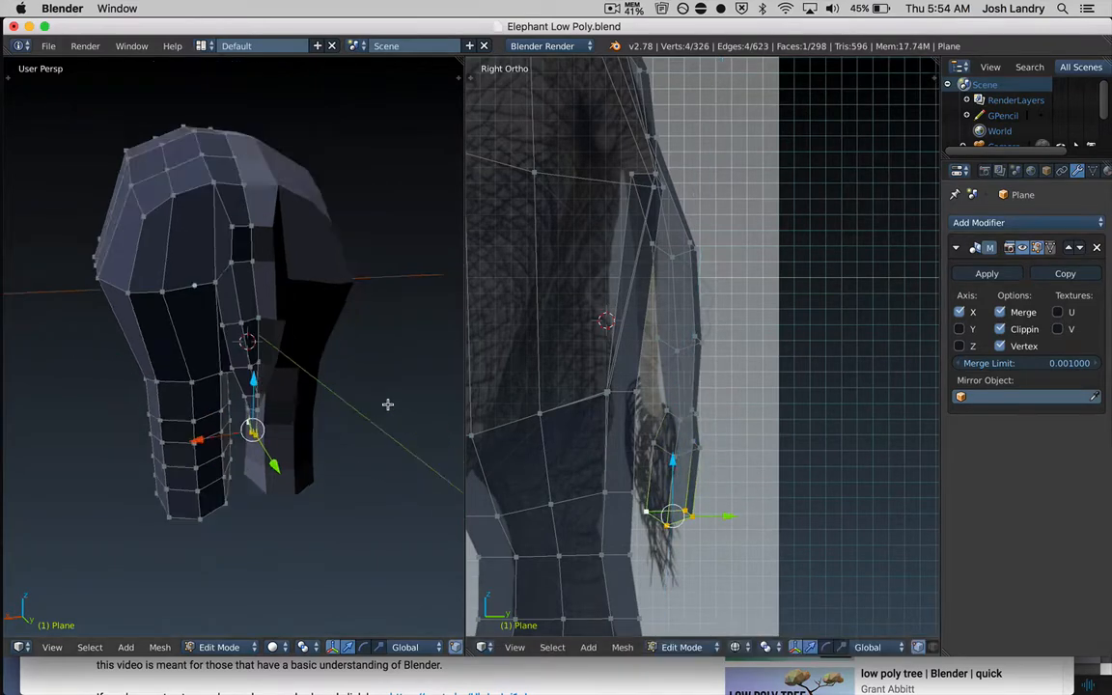
# - Extrude another segment from the tuft's end, lower its end face to the tip of the reference hair, and widen it
pyautogui.press('e')
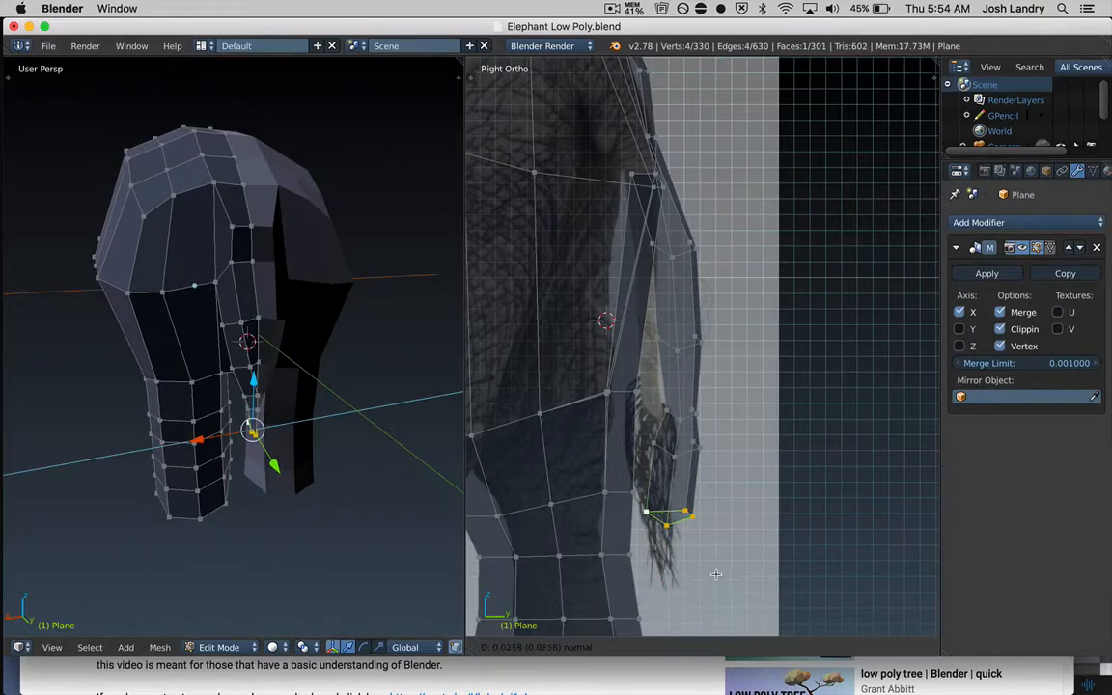
pyautogui.click(683, 580)
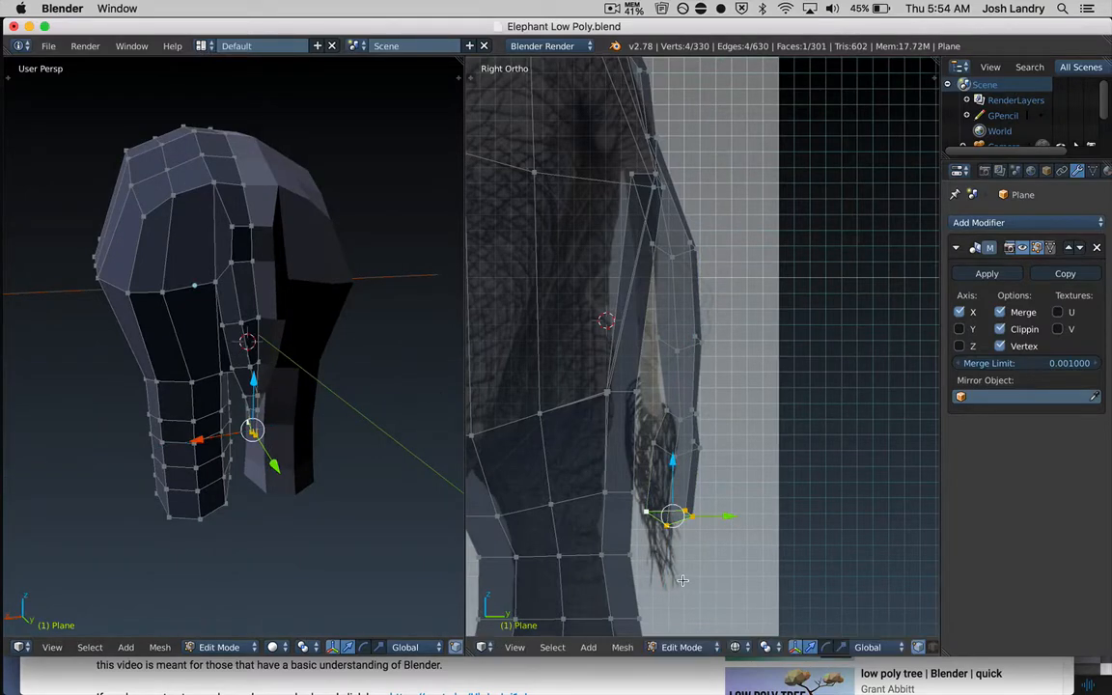
pyautogui.press('e')
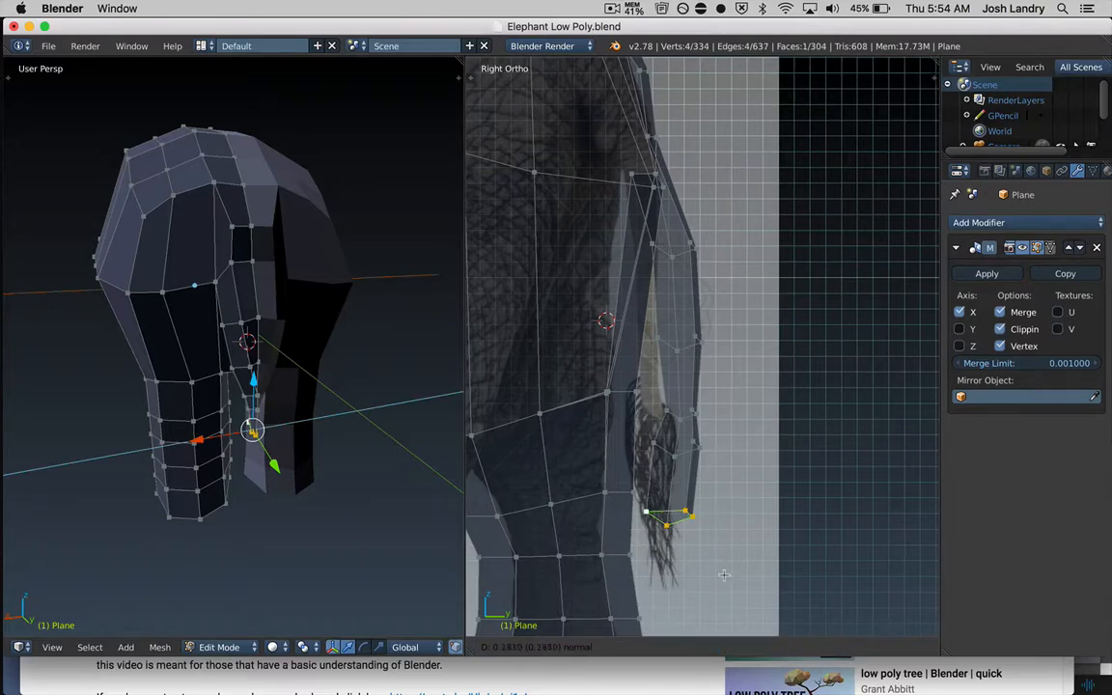
pyautogui.click(737, 590)
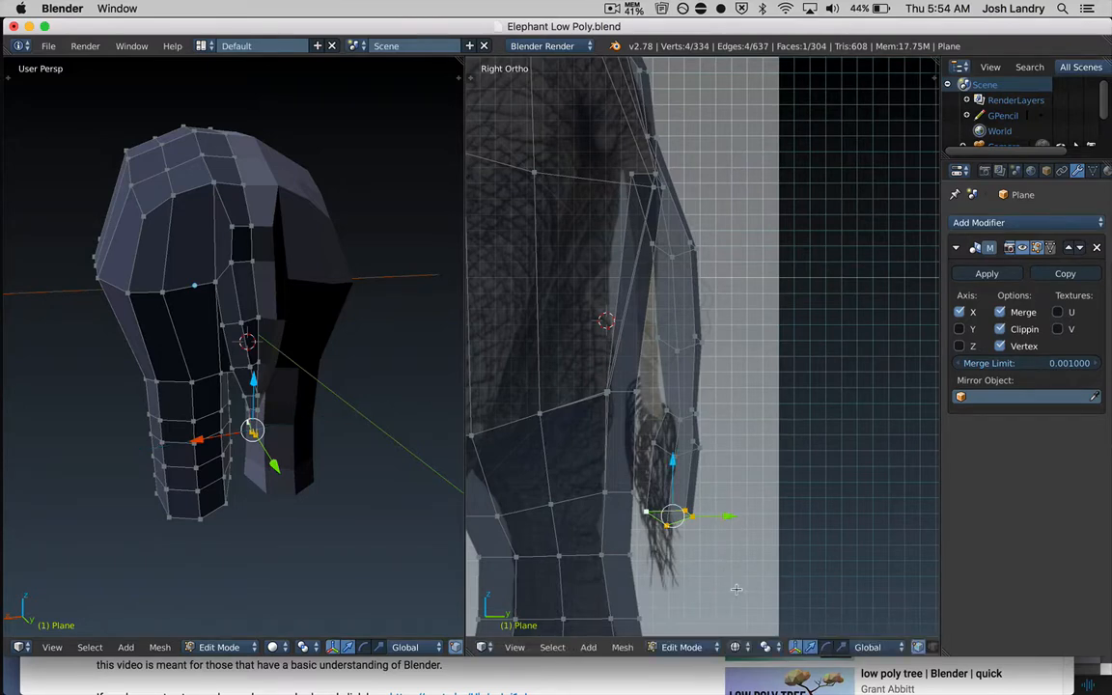
pyautogui.scroll(8, 290, 367)
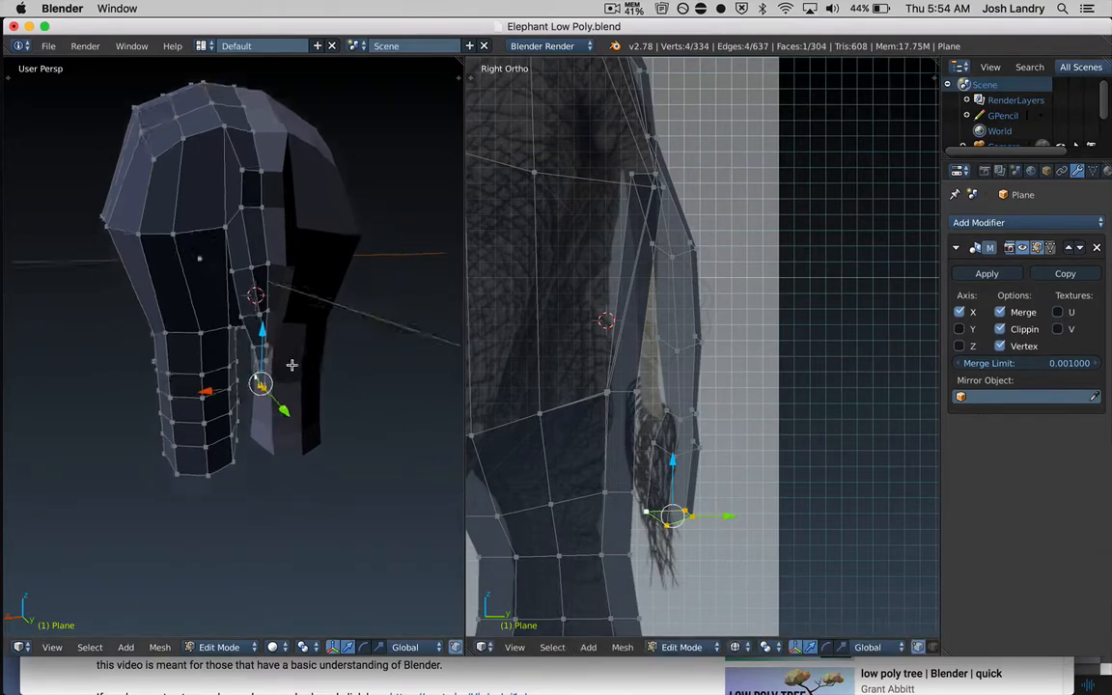
pyautogui.moveTo(299, 357); pyautogui.dragTo(290, 311, button='middle')
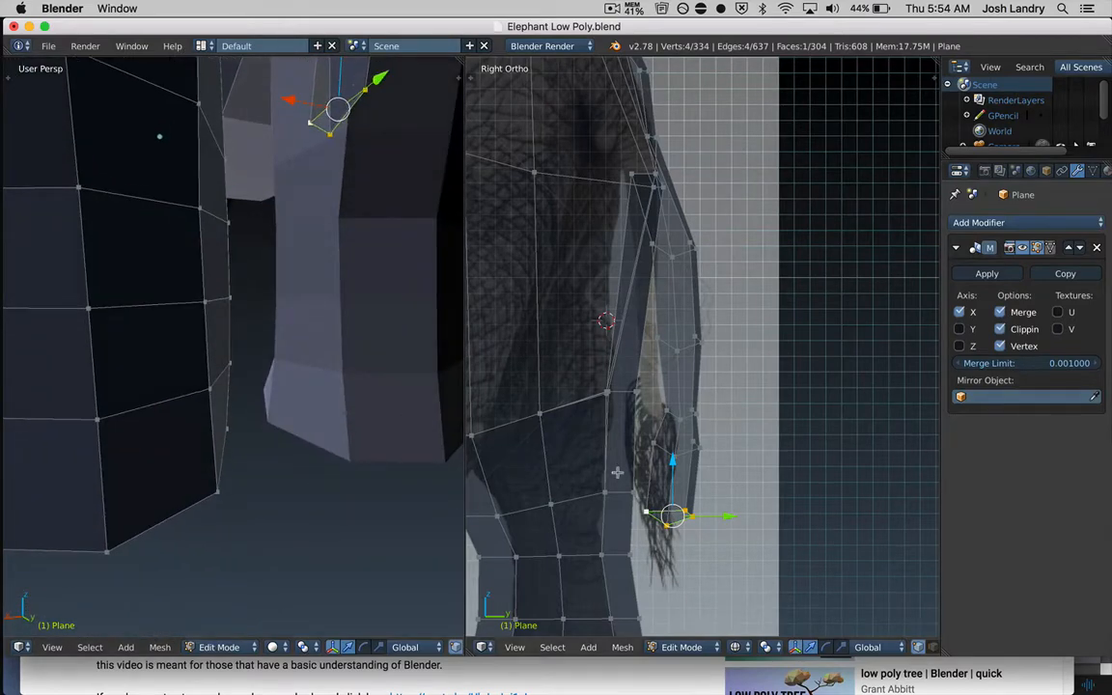
pyautogui.scroll(-3, 390, 377)
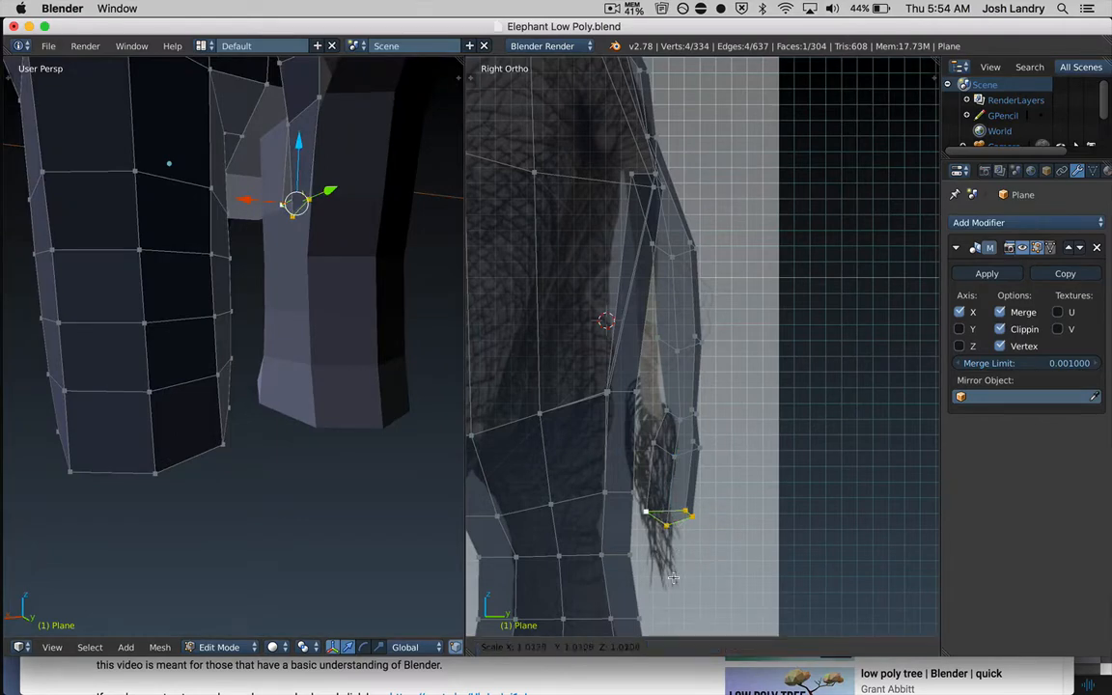
pyautogui.press('s')
pyautogui.click(762, 595)
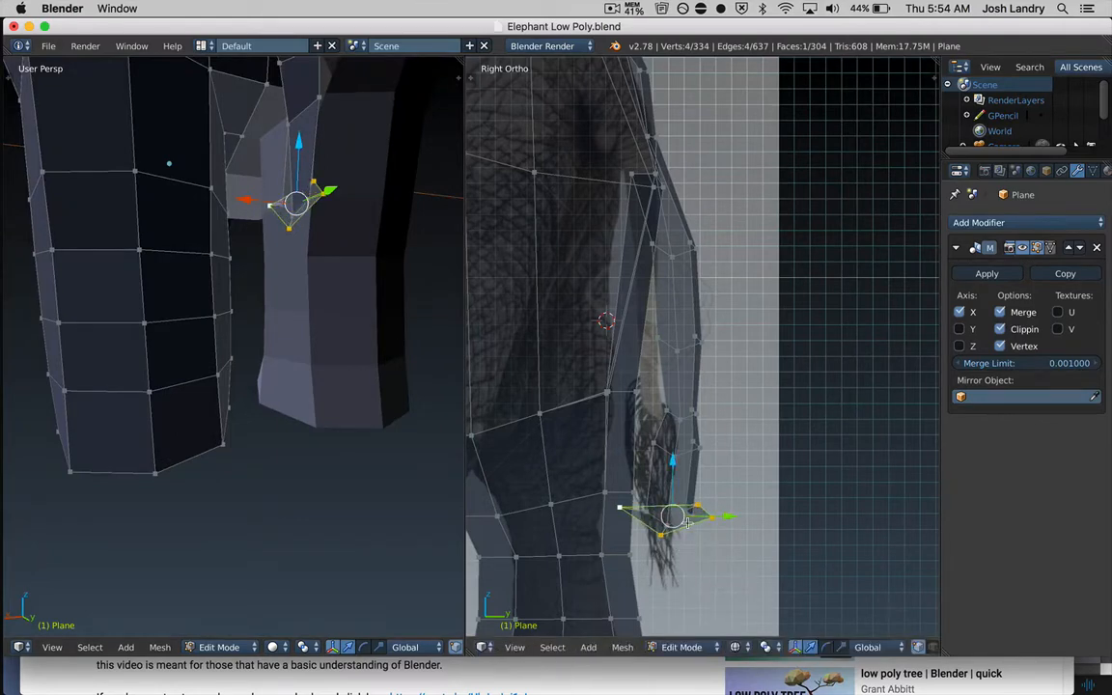
pyautogui.moveTo(679, 467); pyautogui.dragTo(682, 521)
pyautogui.press('s')
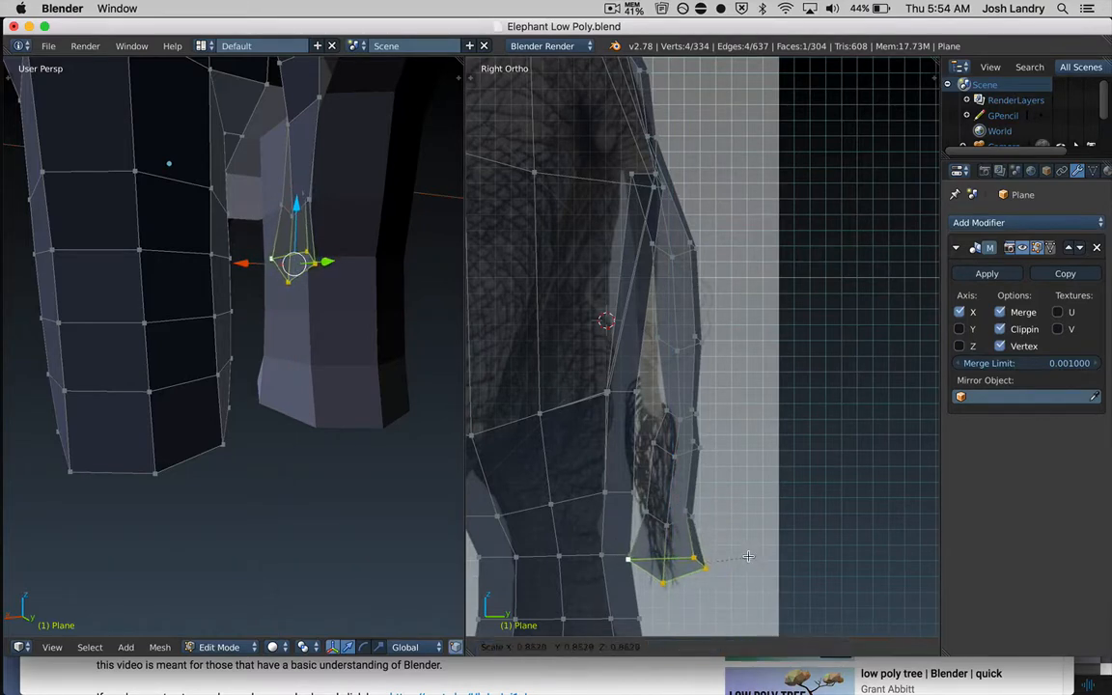
pyautogui.click(734, 546)
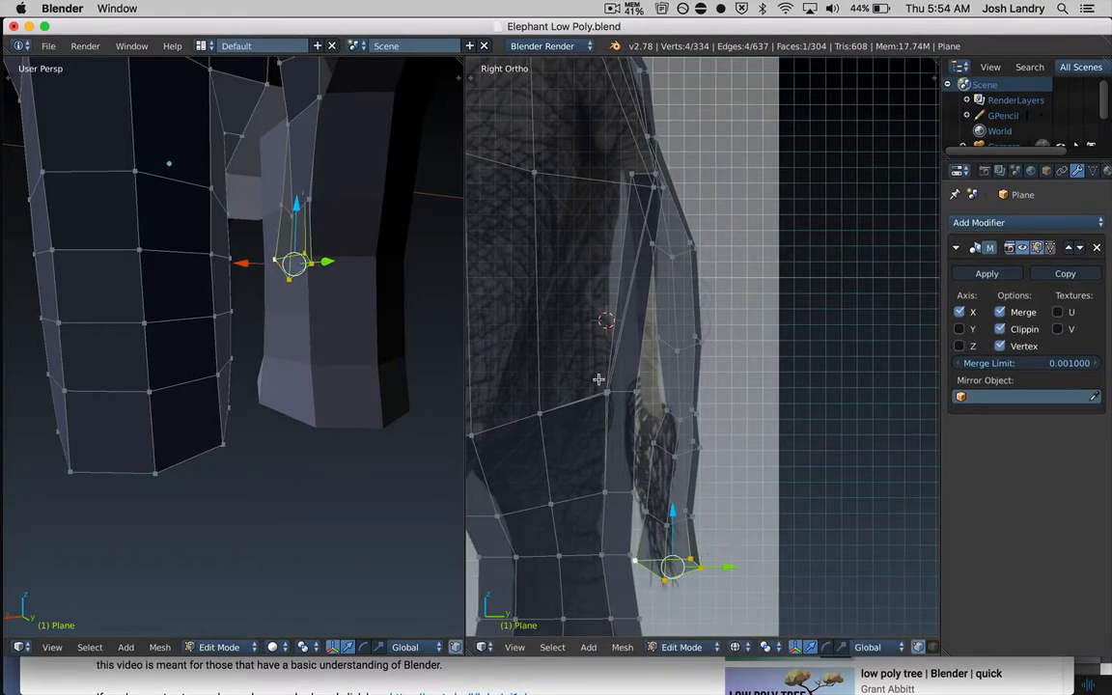
pyautogui.moveTo(302, 261); pyautogui.dragTo(268, 330, button='middle')
pyautogui.scroll(2, 235, 321)
pyautogui.press('a')
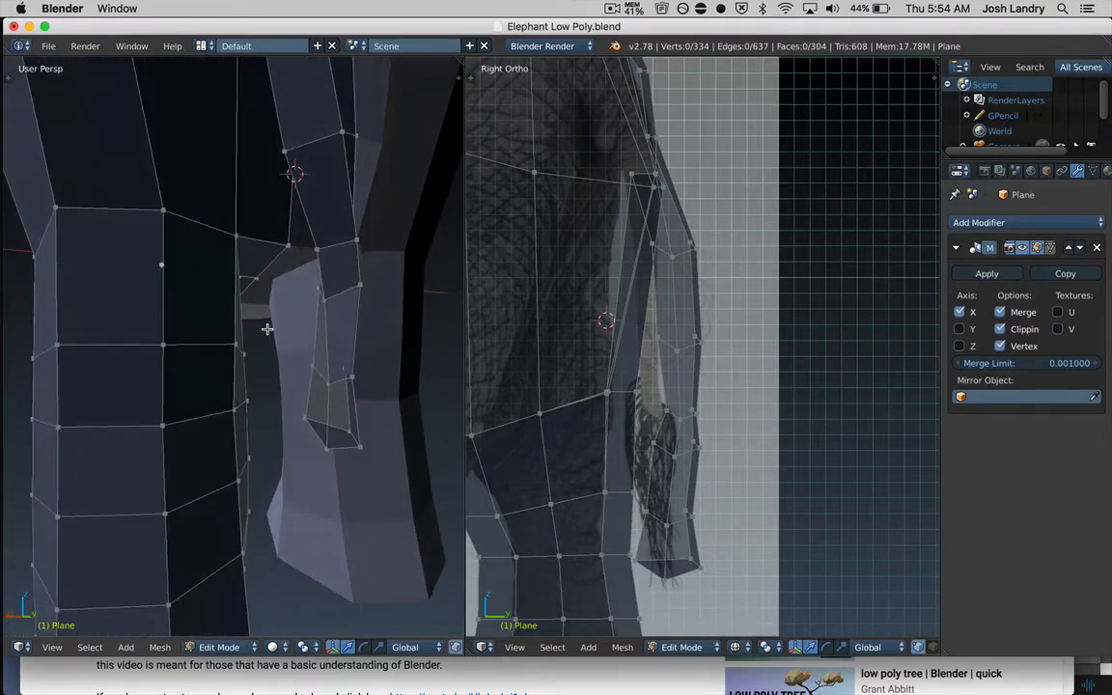
pyautogui.rightClick(309, 368)
pyautogui.keyDown('shift'); pyautogui.rightClick(330, 386); pyautogui.keyUp('shift')
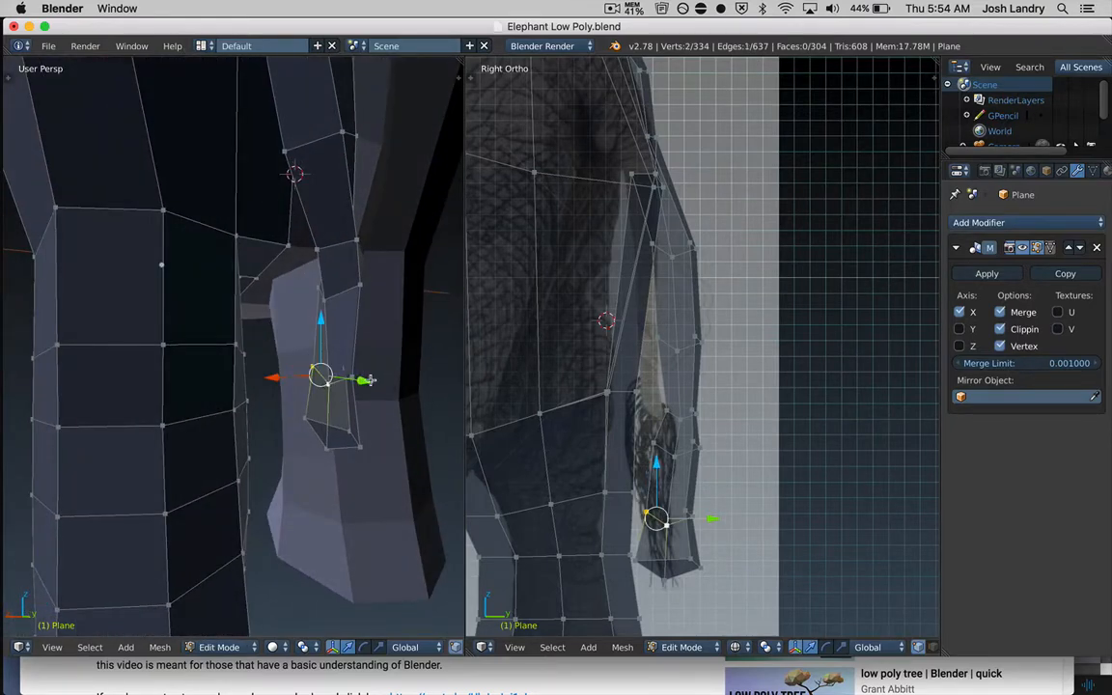
pyautogui.moveTo(330, 386); pyautogui.dragTo(291, 420, button='middle')
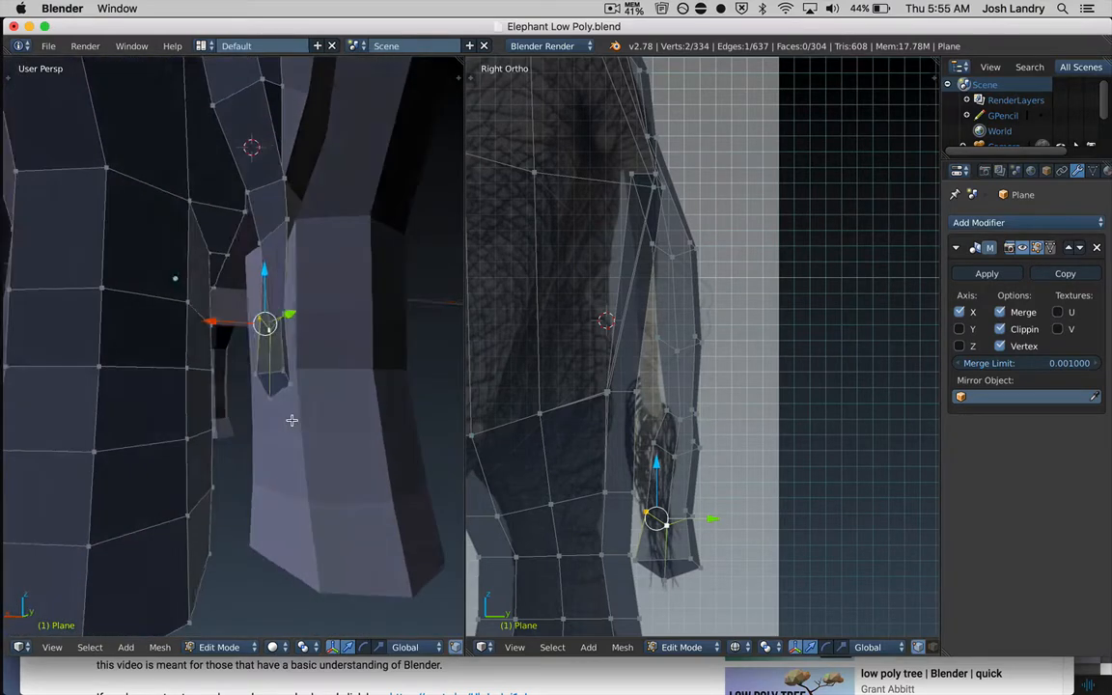
pyautogui.press('a')
pyautogui.hotkey('ctrl', 'r')
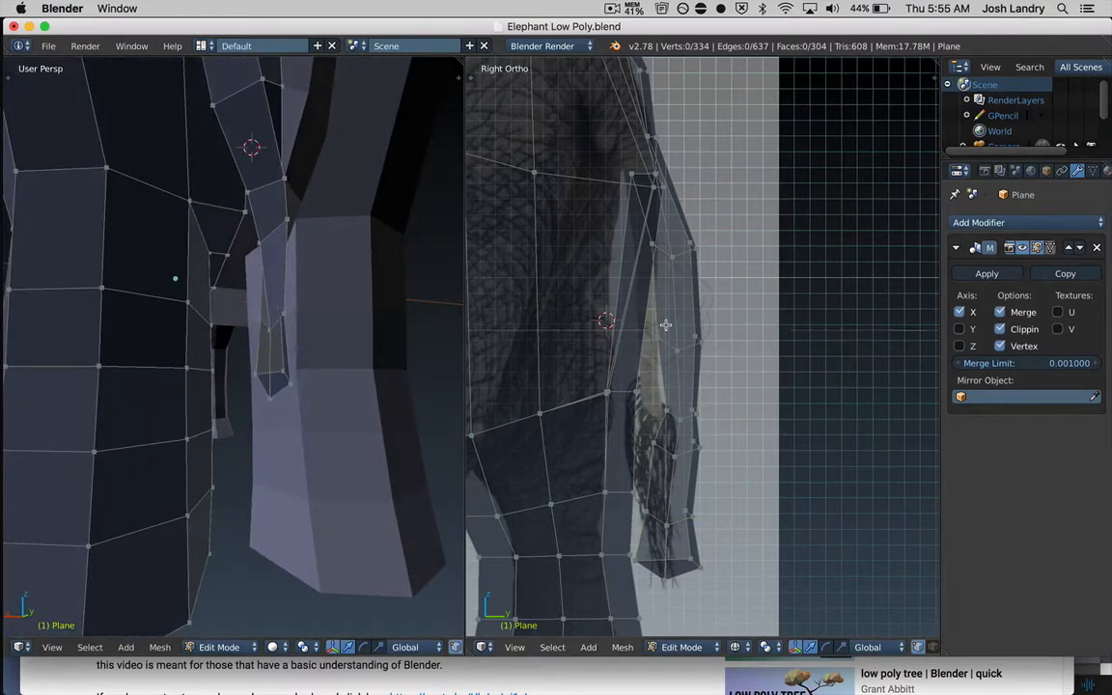
# - Try to move the column of vertices along one side of the lower tail and tuft outward along X
pyautogui.rightClick(679, 421)
pyautogui.keyDown('shift'); pyautogui.rightClick(673, 456); pyautogui.keyUp('shift')
pyautogui.press('b')
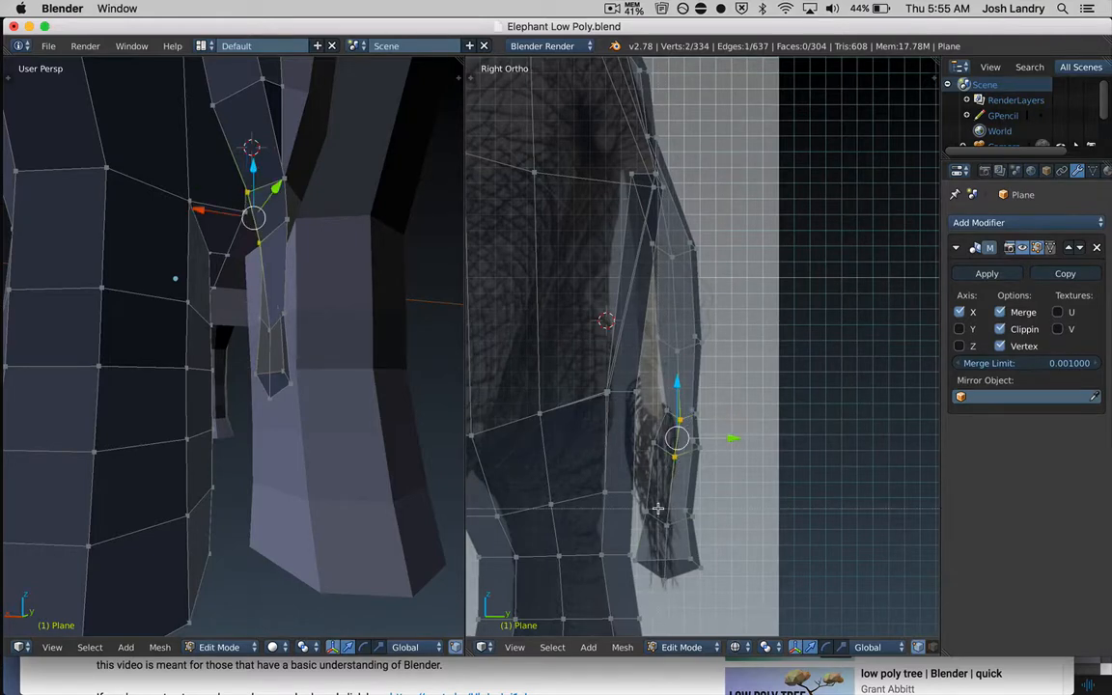
pyautogui.moveTo(656, 514); pyautogui.dragTo(682, 601)
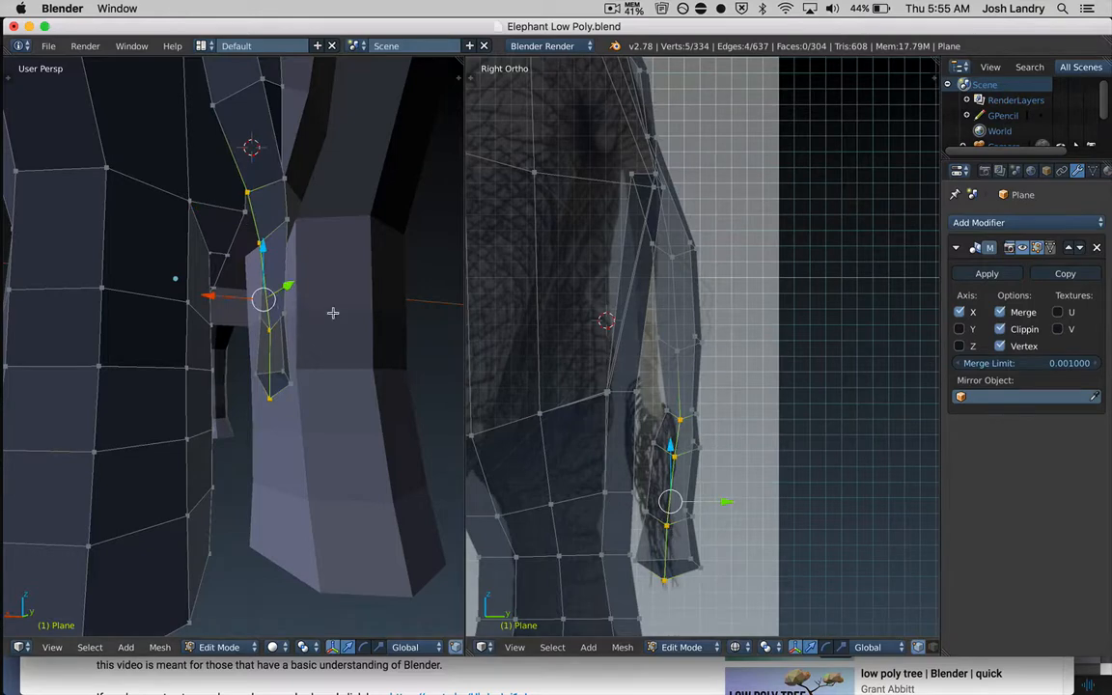
pyautogui.moveTo(333, 313); pyautogui.dragTo(321, 323, button='middle')
pyautogui.moveTo(104, 392); pyautogui.dragTo(97, 391)
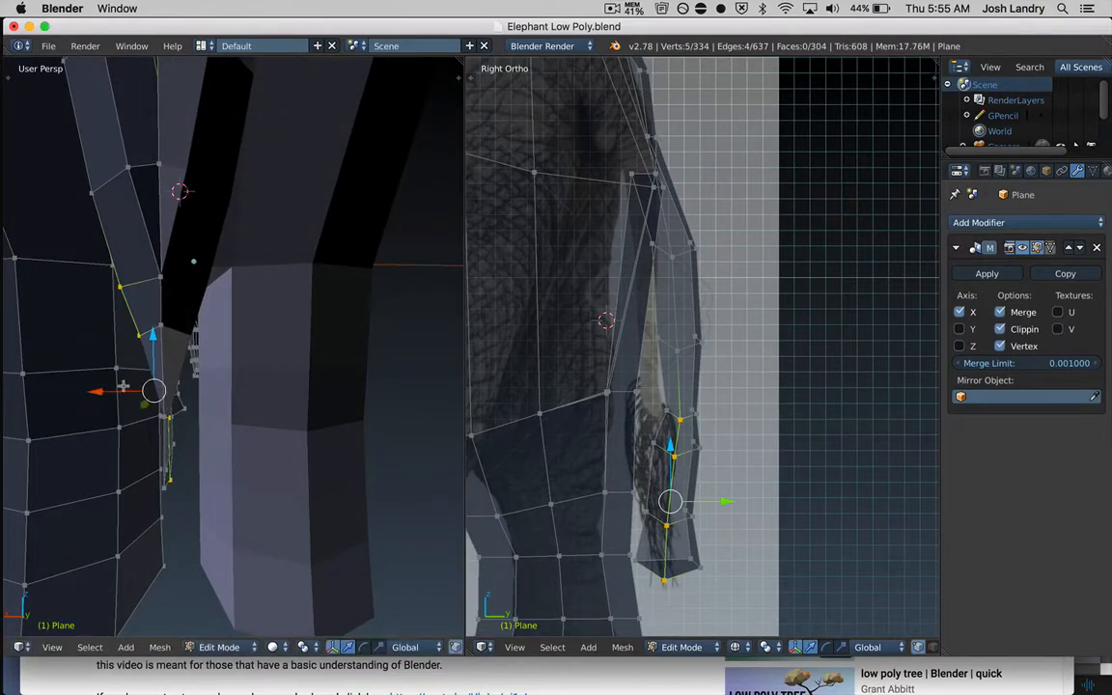
pyautogui.moveTo(158, 386); pyautogui.dragTo(239, 359, button='middle')
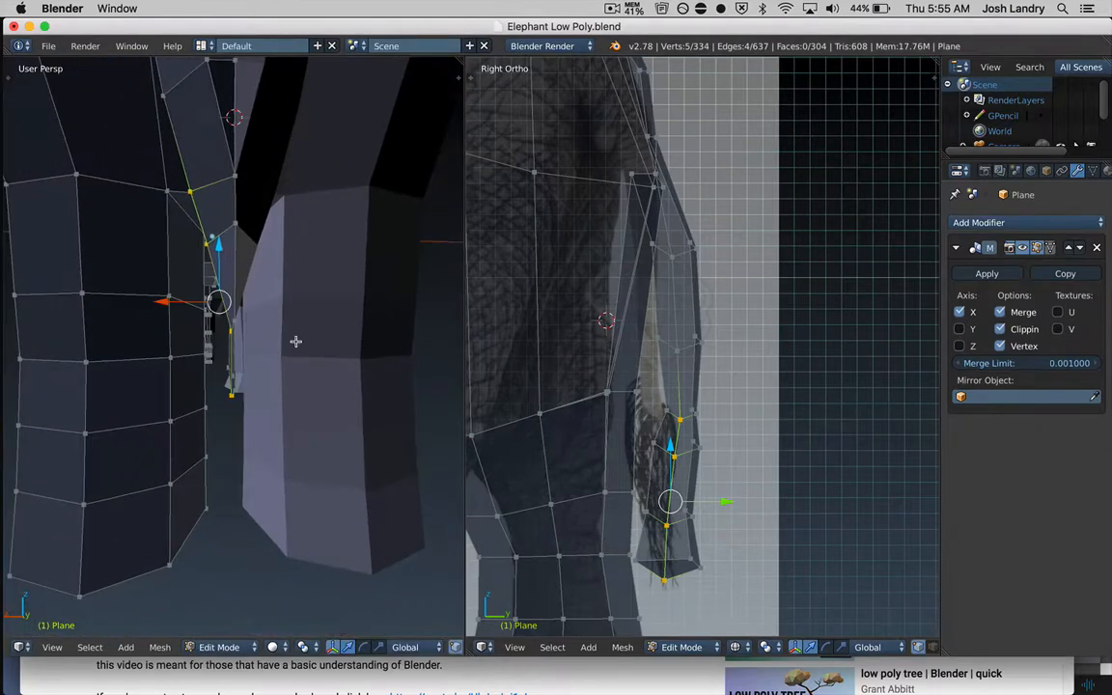
pyautogui.press('a')
# - Turn off clipping in the Mirror modifier and move the vertex in the middle of the tuft outward along X
pyautogui.scroll(4, 295, 333)
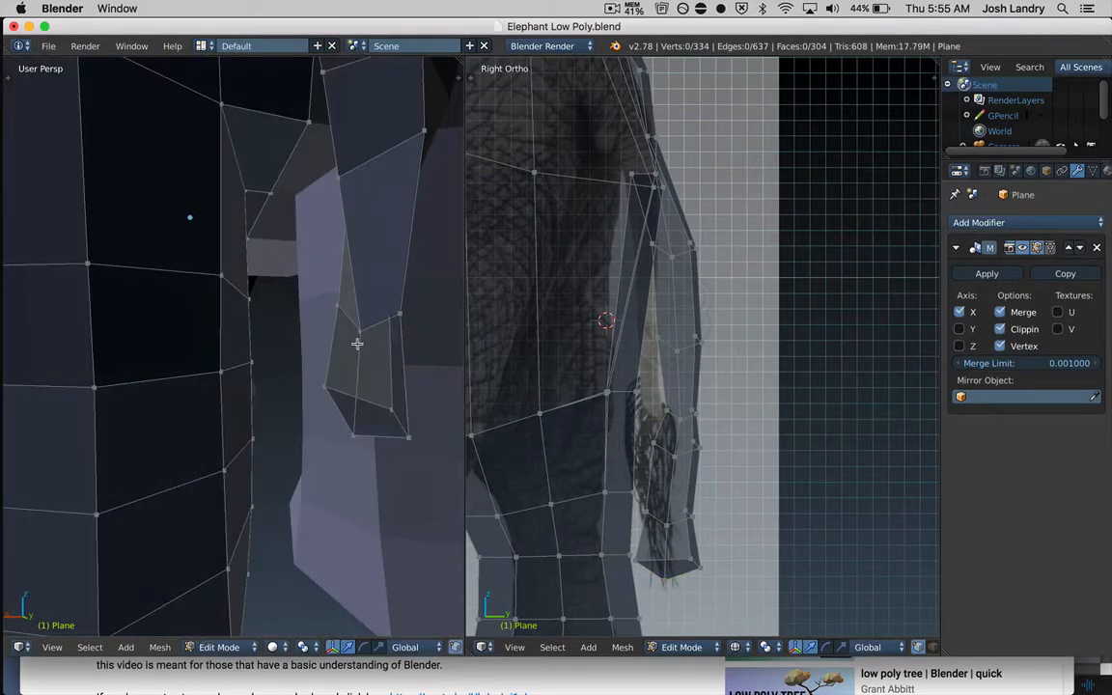
pyautogui.rightClick(360, 332)
pyautogui.moveTo(316, 330); pyautogui.dragTo(294, 334)
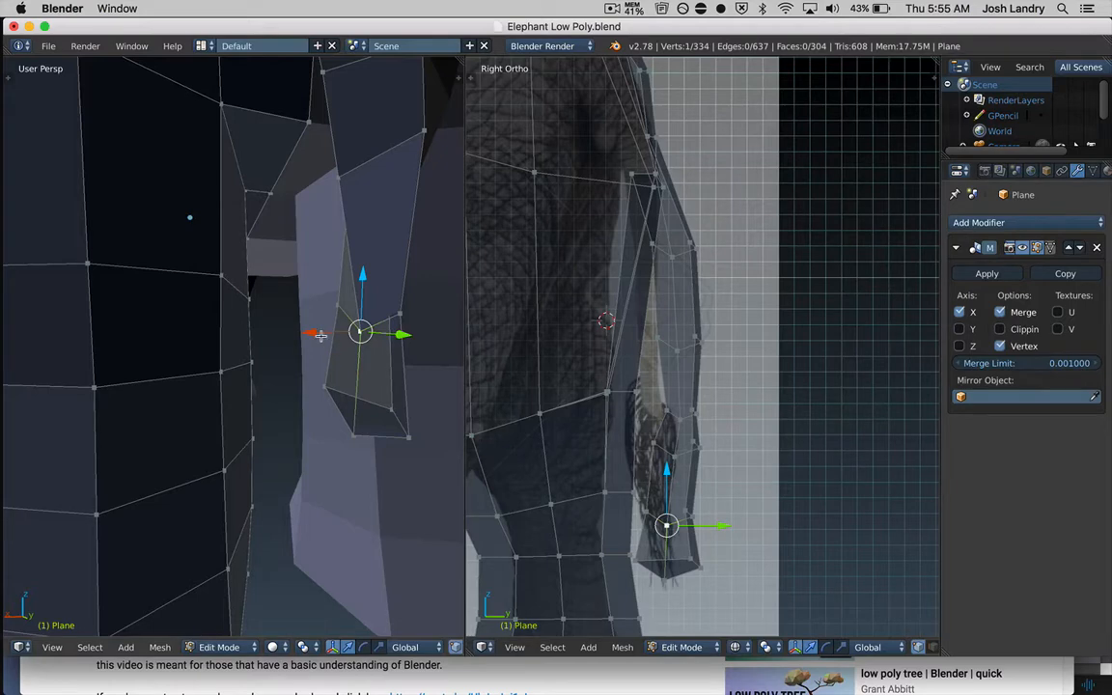
pyautogui.moveTo(321, 335); pyautogui.dragTo(309, 334)
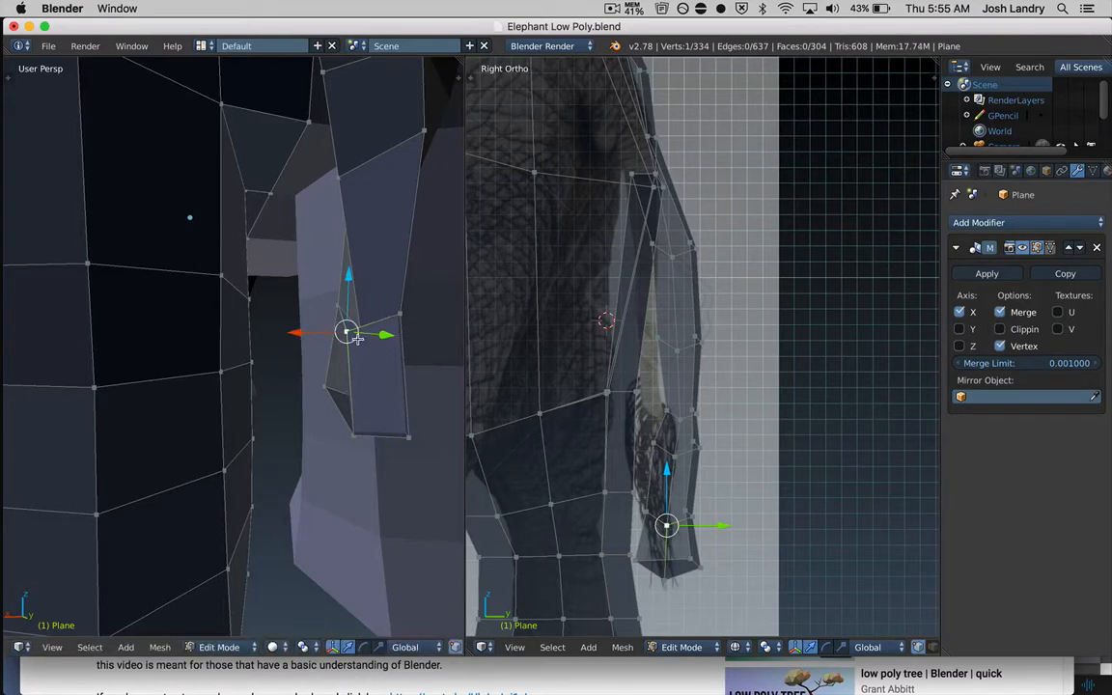
# - Move the same mid-tuft vertex further outward along X and raise it slightly
pyautogui.press('a')
pyautogui.moveTo(364, 355); pyautogui.dragTo(397, 373, button='middle')
pyautogui.rightClick(396, 371)
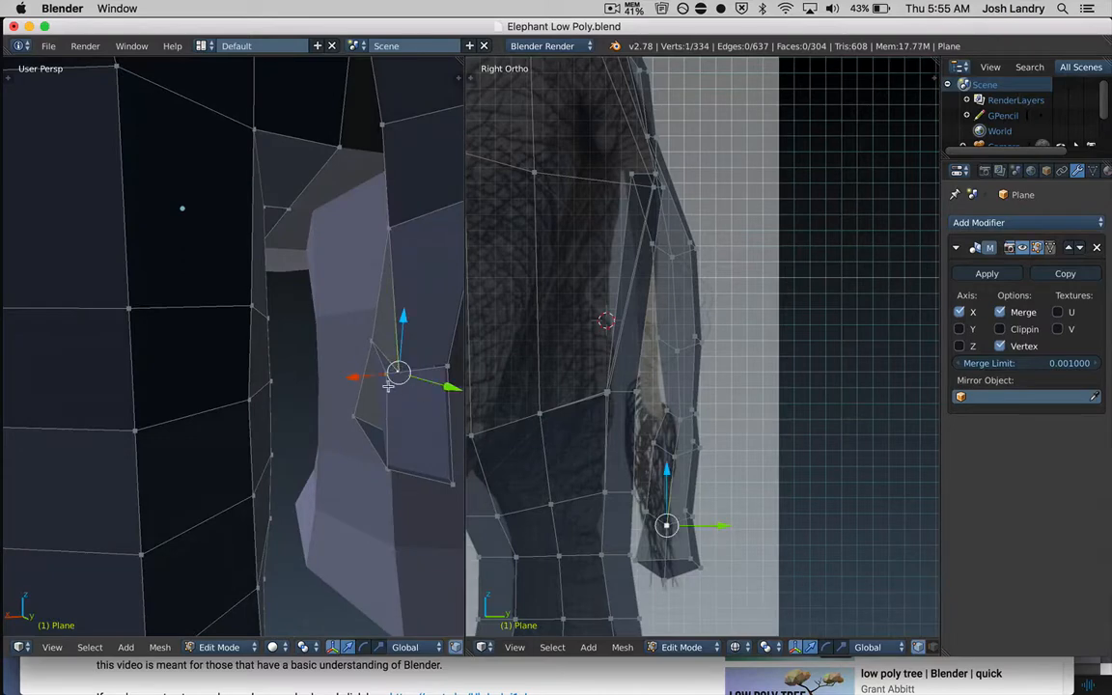
pyautogui.moveTo(352, 376); pyautogui.dragTo(333, 373)
pyautogui.moveTo(379, 323); pyautogui.dragTo(345, 331)
# - Select and delete the four vertices of the tuft's bottom end face
pyautogui.moveTo(394, 440); pyautogui.dragTo(353, 380, button='middle')
pyautogui.rightClick(352, 372)
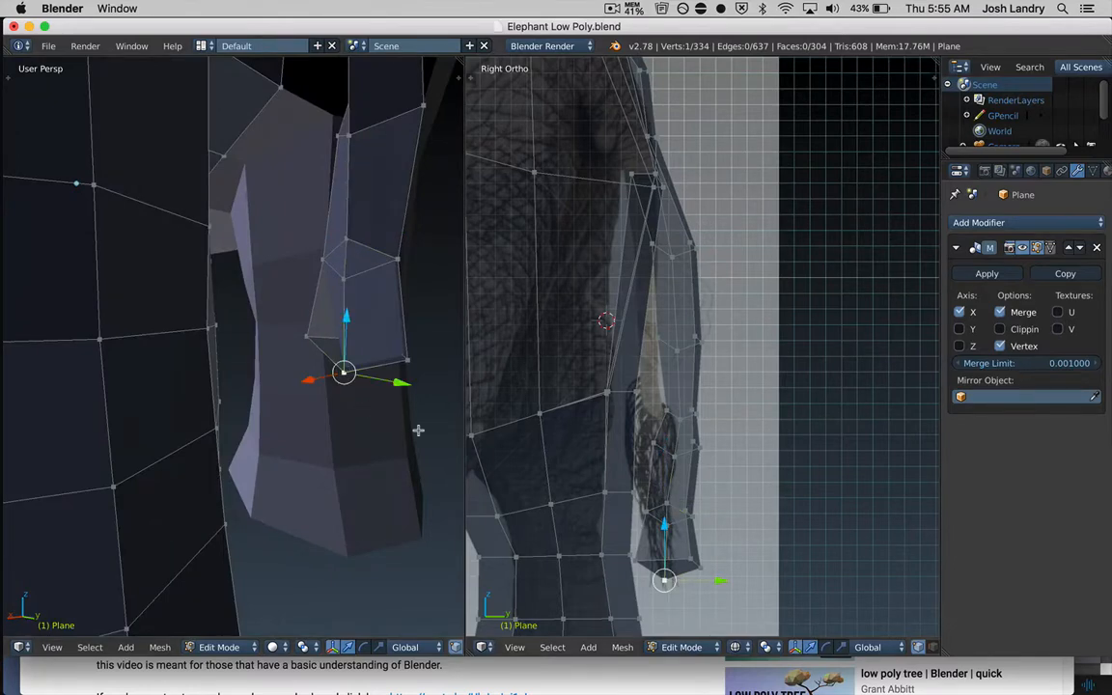
pyautogui.scroll(3, 337, 417)
pyautogui.moveTo(340, 399); pyautogui.dragTo(311, 409, button='middle')
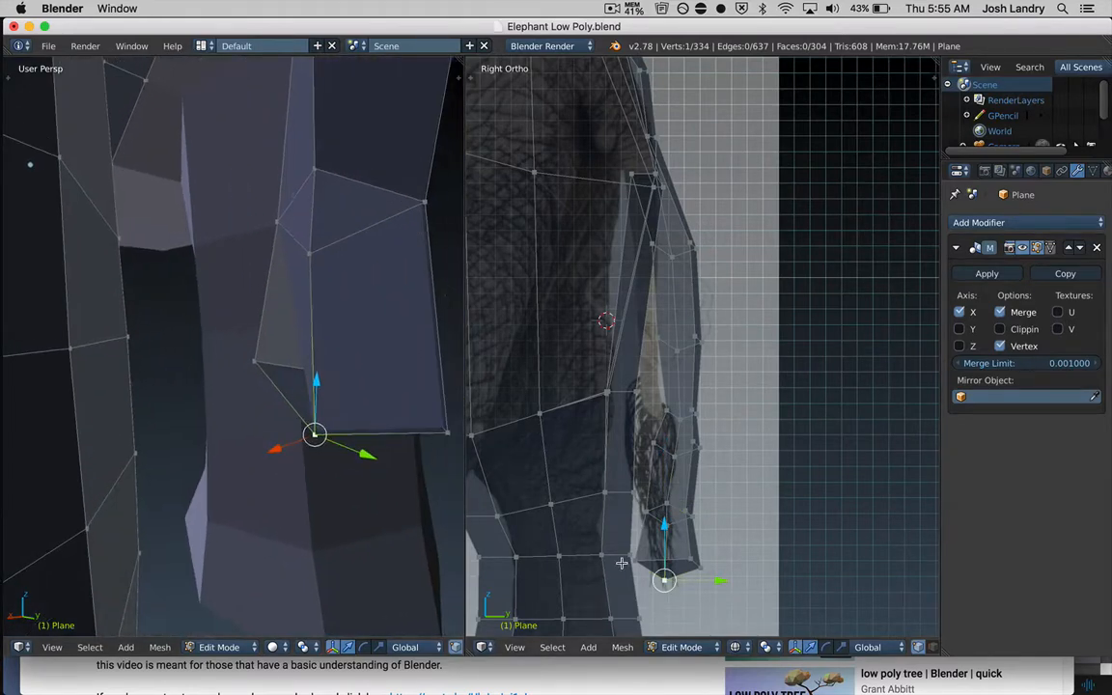
pyautogui.scroll(1, 625, 564)
pyautogui.keyDown('shift'); pyautogui.moveTo(625, 566); pyautogui.dragTo(612, 415, button='middle'); pyautogui.keyUp('shift')
pyautogui.scroll(2, 615, 492)
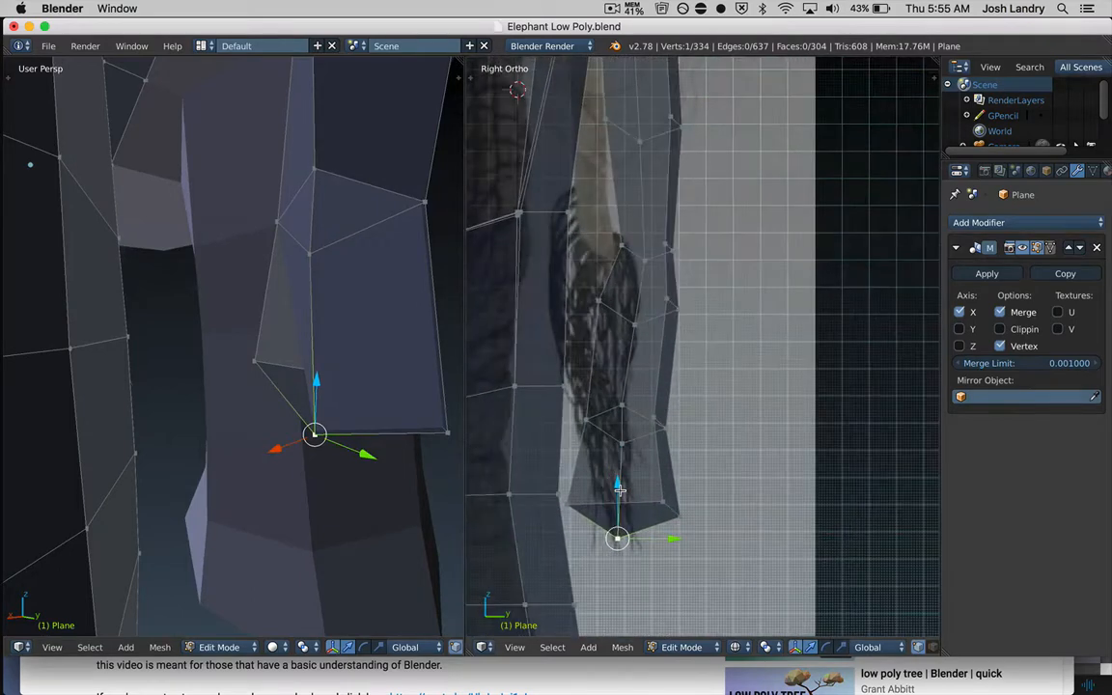
pyautogui.keyDown('shift'); pyautogui.moveTo(617, 501); pyautogui.dragTo(641, 451, button='middle'); pyautogui.keyUp('shift')
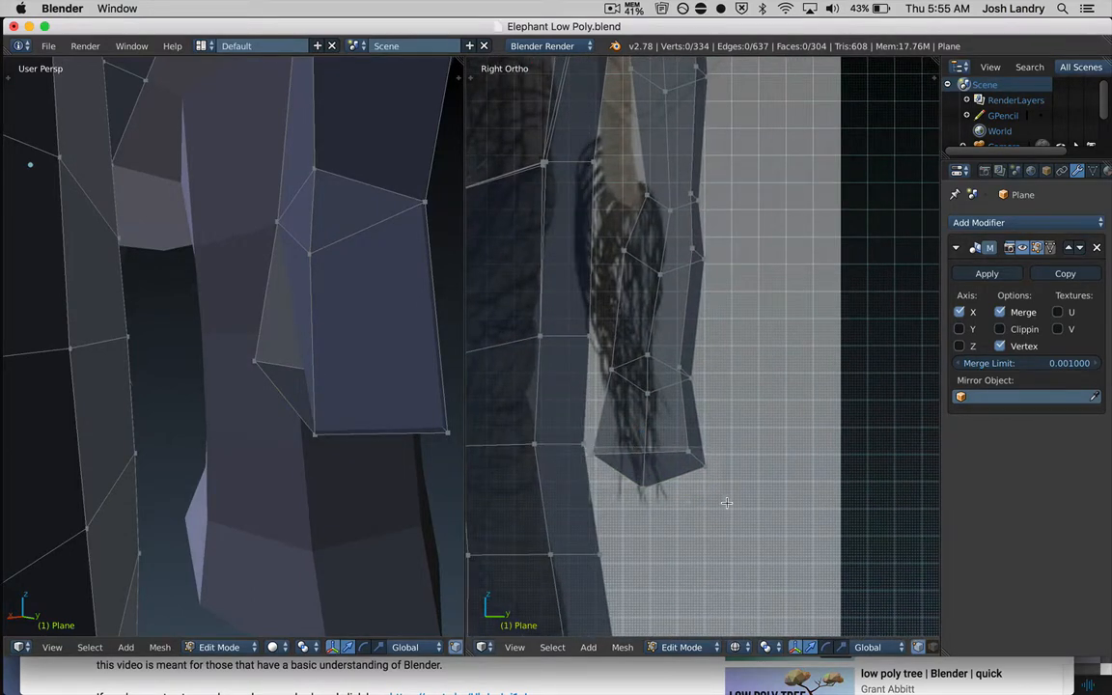
pyautogui.rightClick(726, 502)
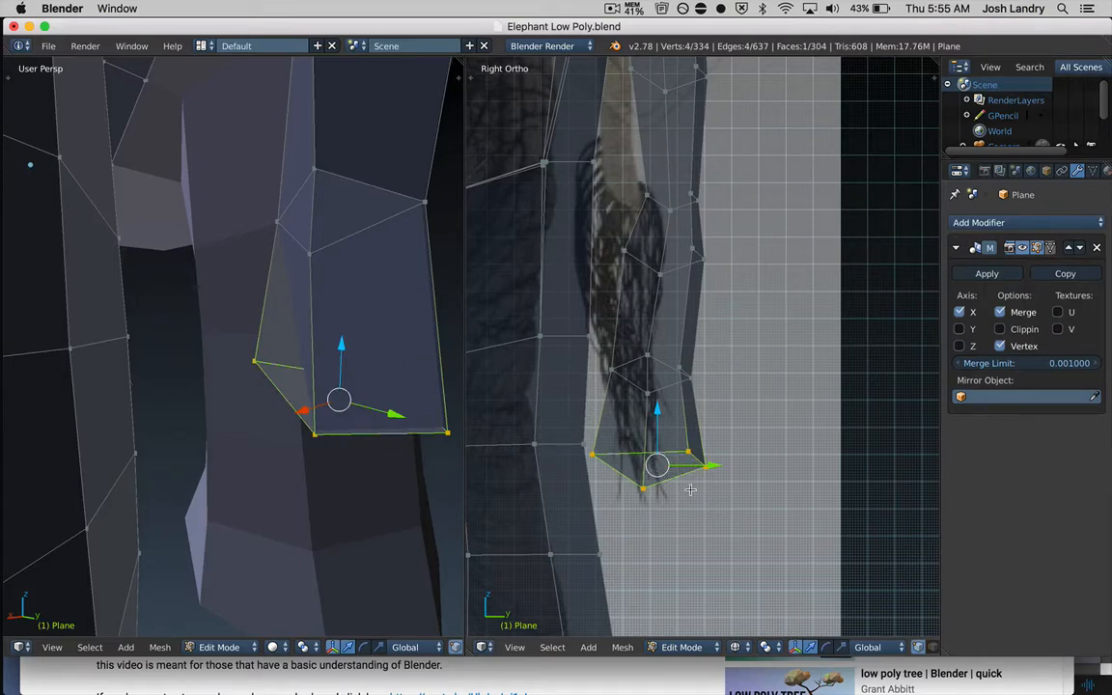
pyautogui.press('x')
pyautogui.click(626, 429)
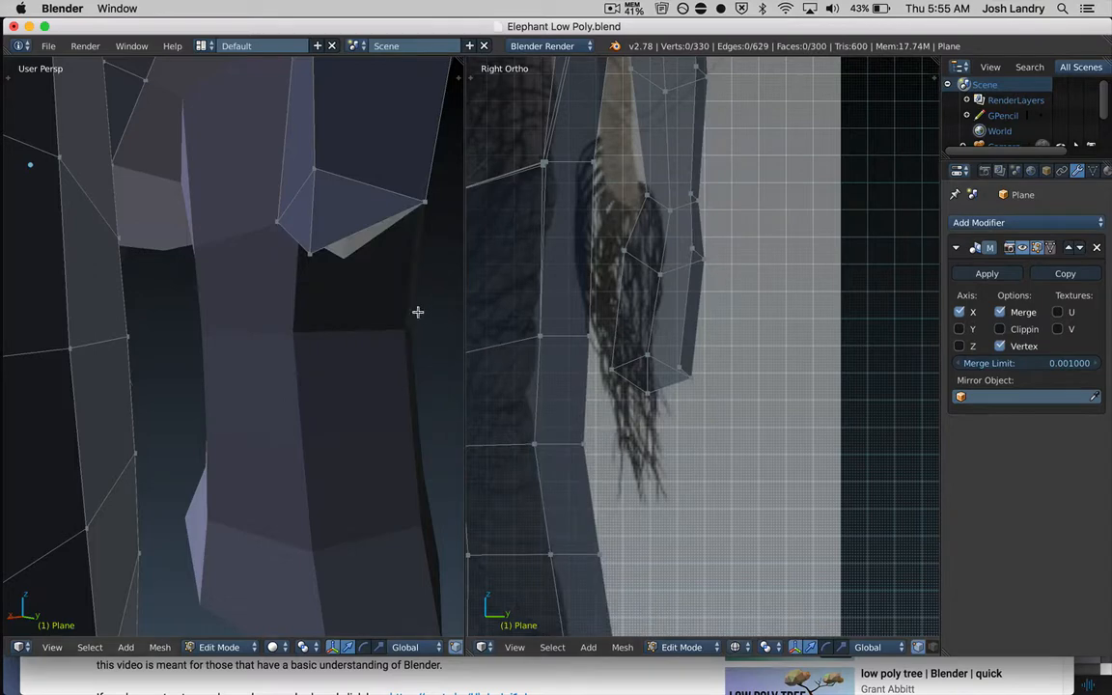
# - Lower the raised vertex onto the tuft's open end edge and move the nearby rear end vertex slightly down
pyautogui.rightClick(646, 355)
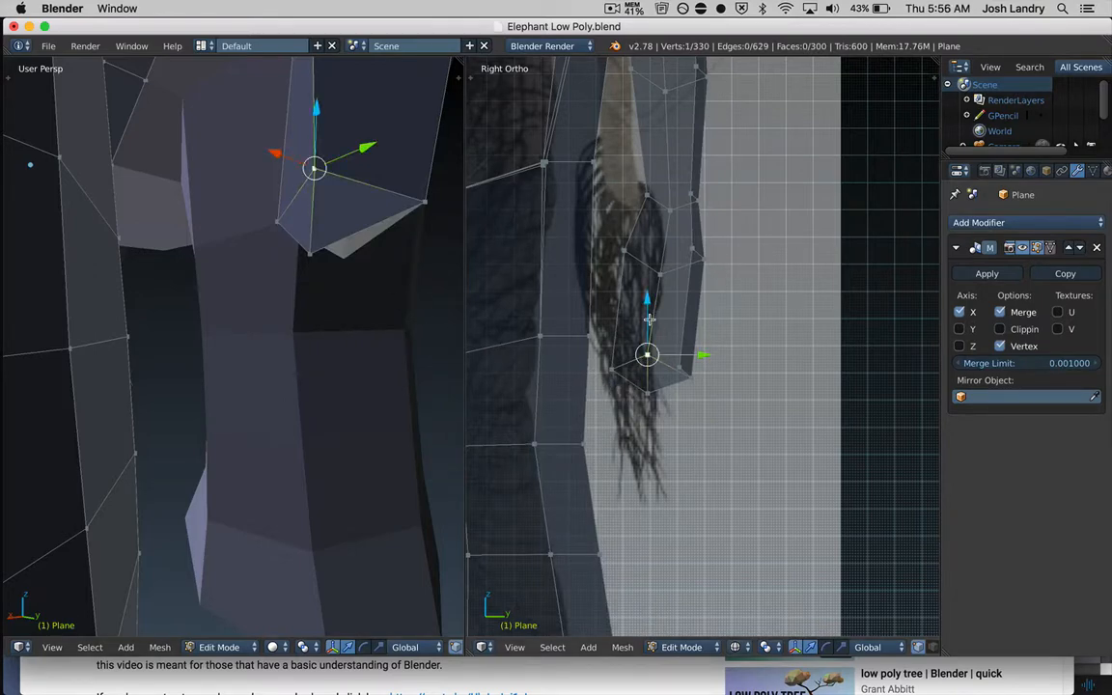
pyautogui.moveTo(647, 301); pyautogui.dragTo(634, 341)
pyautogui.rightClick(678, 366)
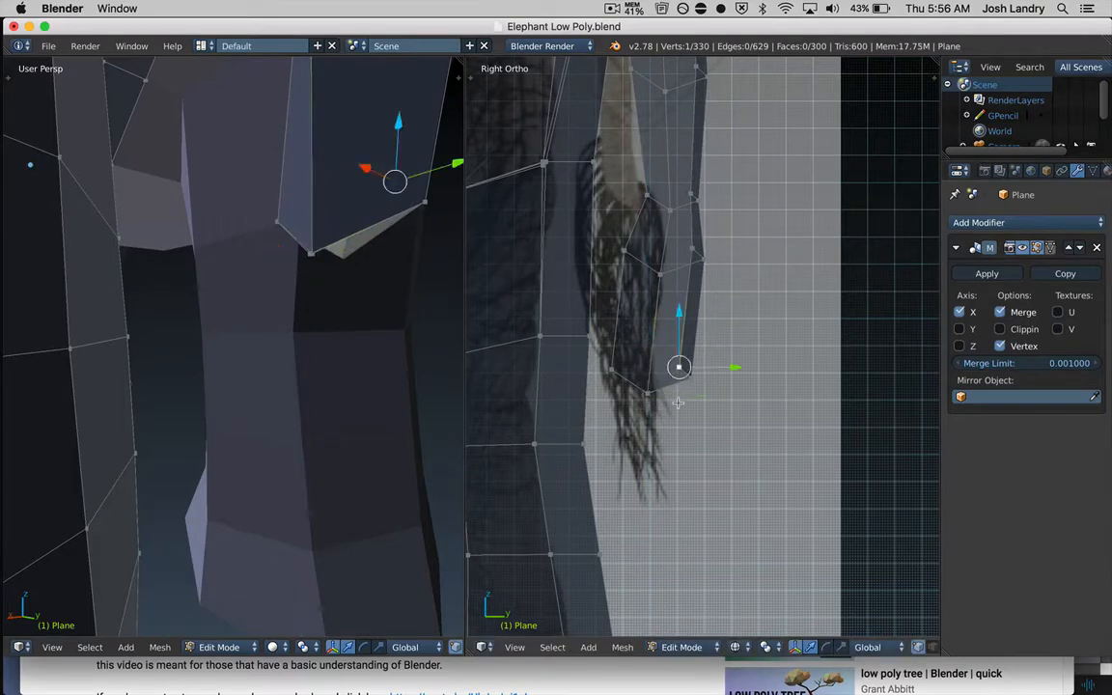
pyautogui.moveTo(389, 258); pyautogui.dragTo(375, 265, button='middle')
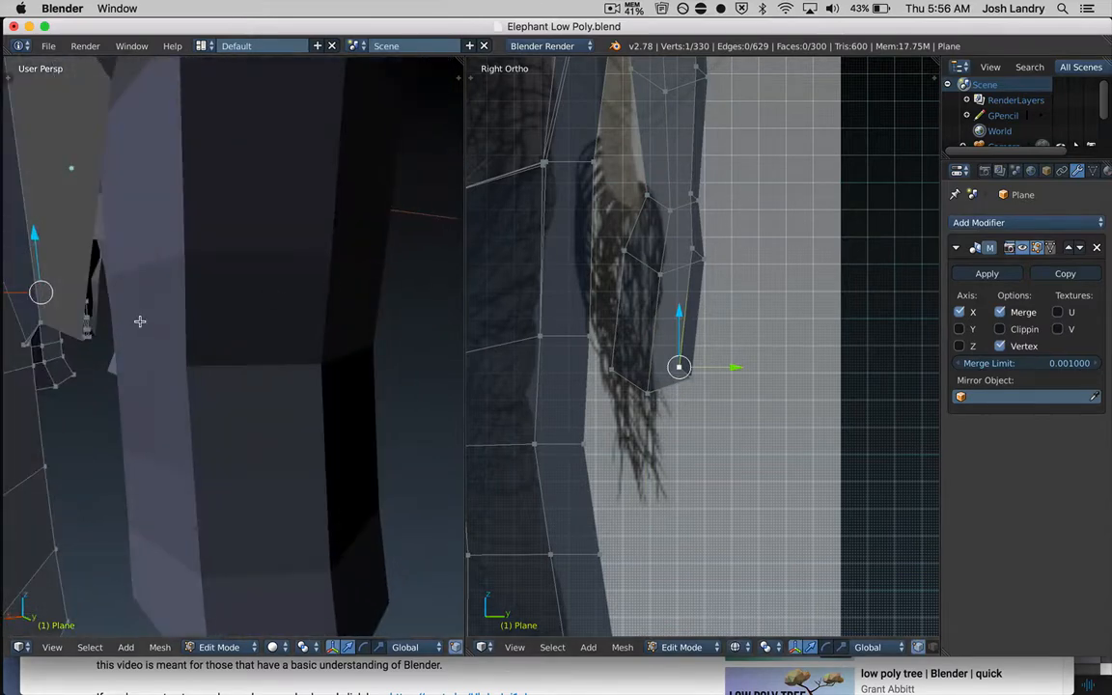
pyautogui.moveTo(141, 321); pyautogui.dragTo(211, 340, button='middle')
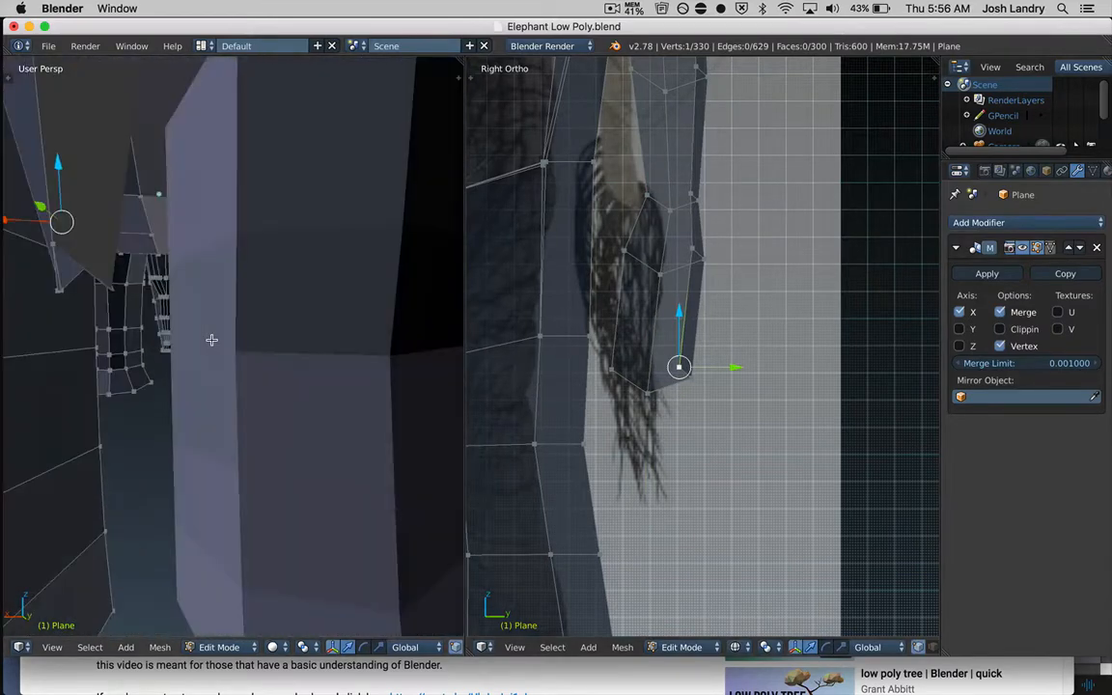
pyautogui.moveTo(678, 317)
pyautogui.mouseDown()
pyautogui.moveTo(682, 330)
pyautogui.moveTo(683, 318)
pyautogui.mouseUp()
pyautogui.scroll(-1, 105, 317)
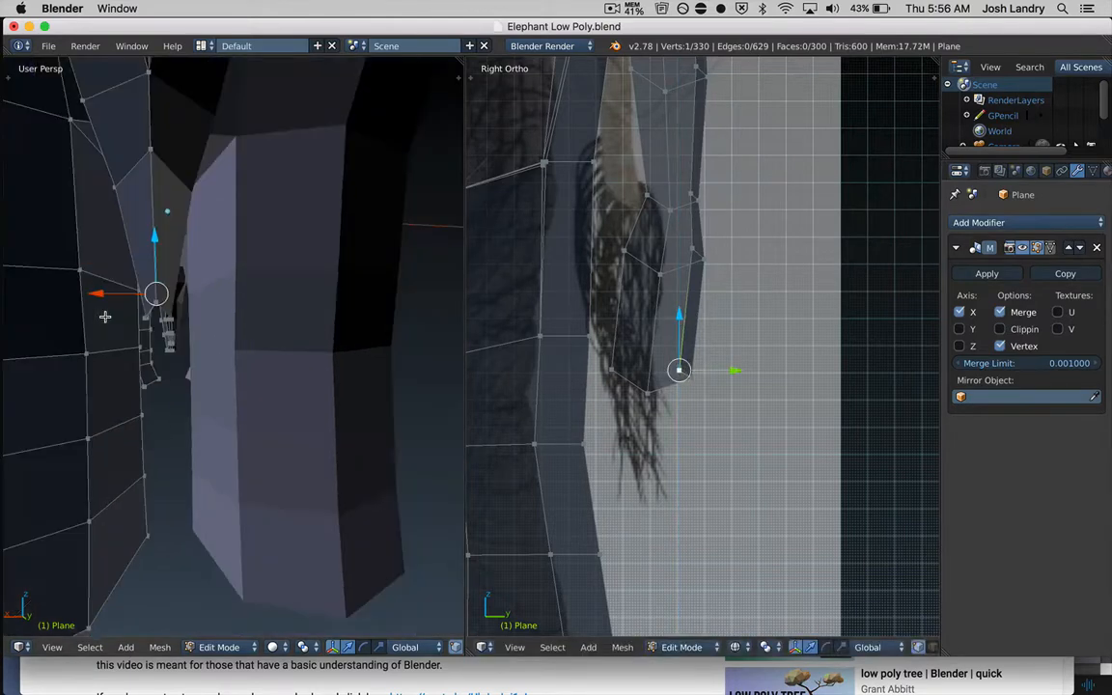
# - Lower the rear vertex on the tuft's open end slightly along Z
pyautogui.keyDown('shift'); pyautogui.moveTo(105, 317); pyautogui.dragTo(162, 344, button='middle'); pyautogui.keyUp('shift')
pyautogui.moveTo(245, 362); pyautogui.dragTo(246, 337, button='middle')
pyautogui.moveTo(216, 183); pyautogui.dragTo(219, 206, button='middle')
pyautogui.moveTo(292, 328); pyautogui.dragTo(295, 342)
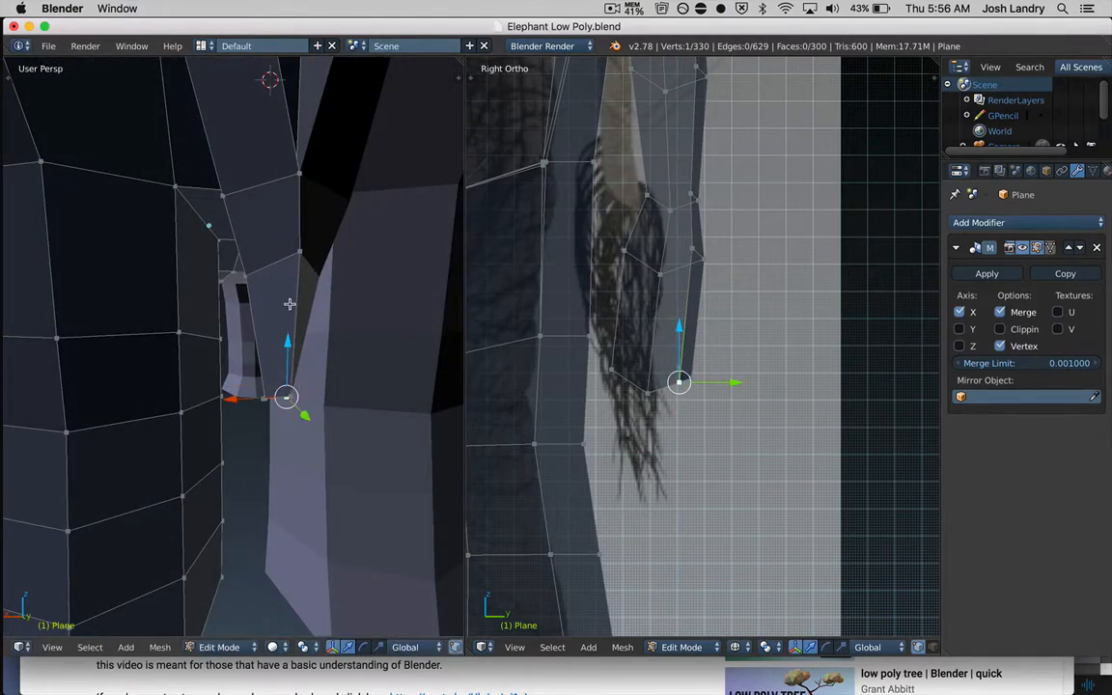
pyautogui.moveTo(290, 303); pyautogui.dragTo(235, 357, button='middle')
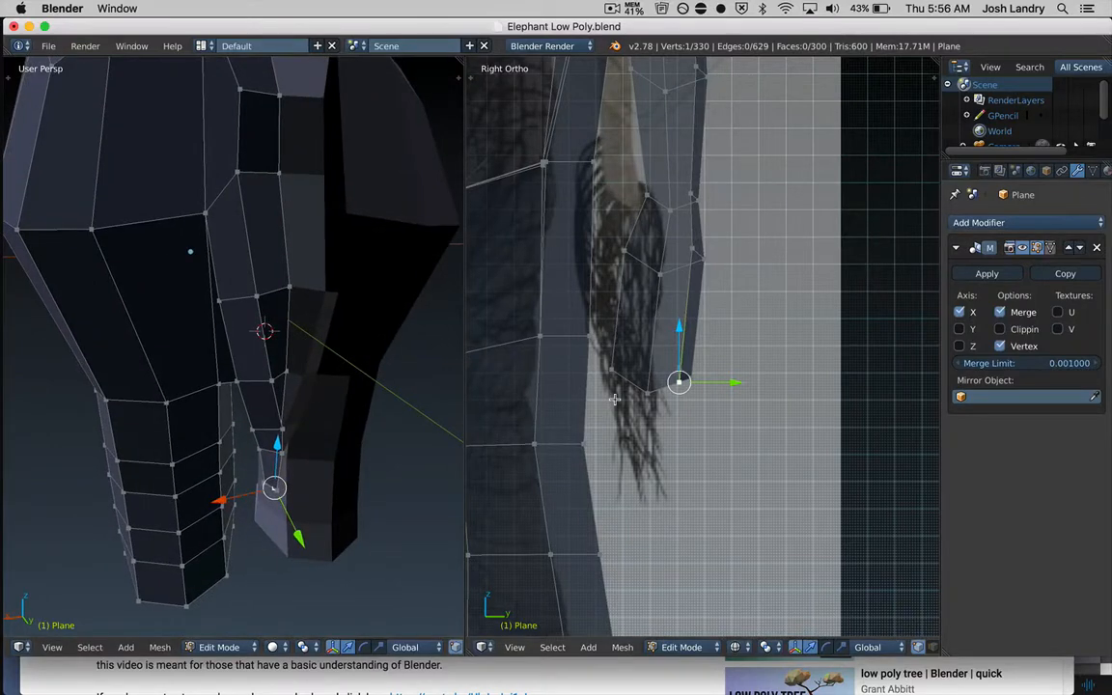
# - Select the whole tuft and the lower tail section above it and delete their vertices
pyautogui.scroll(-3, 615, 399)
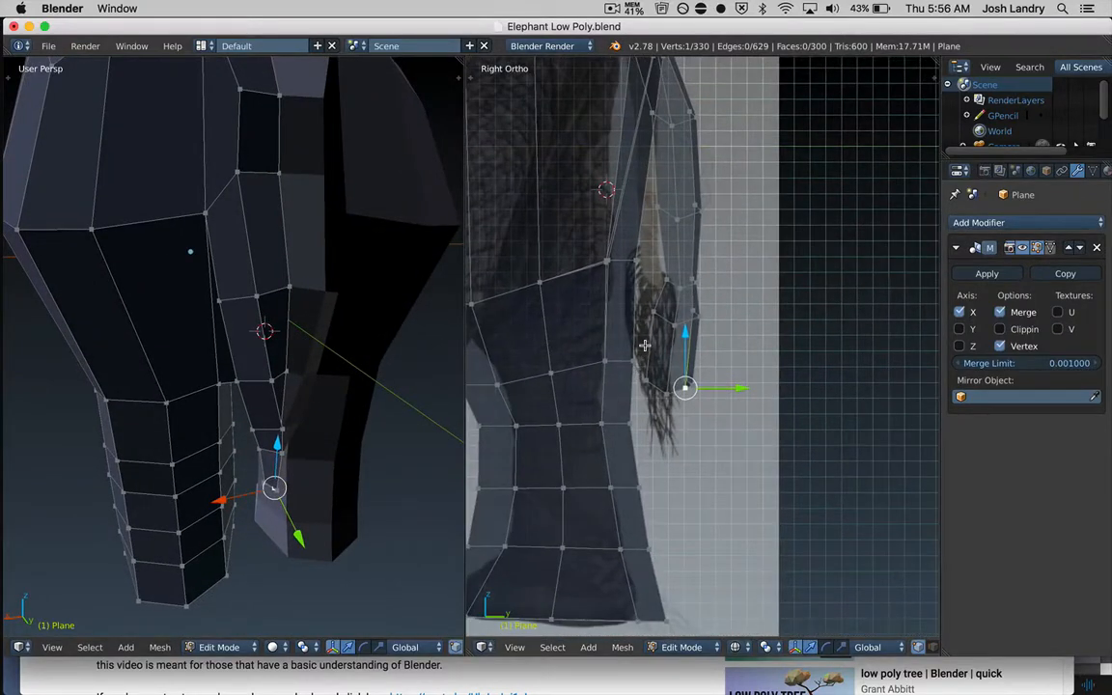
pyautogui.press('g')
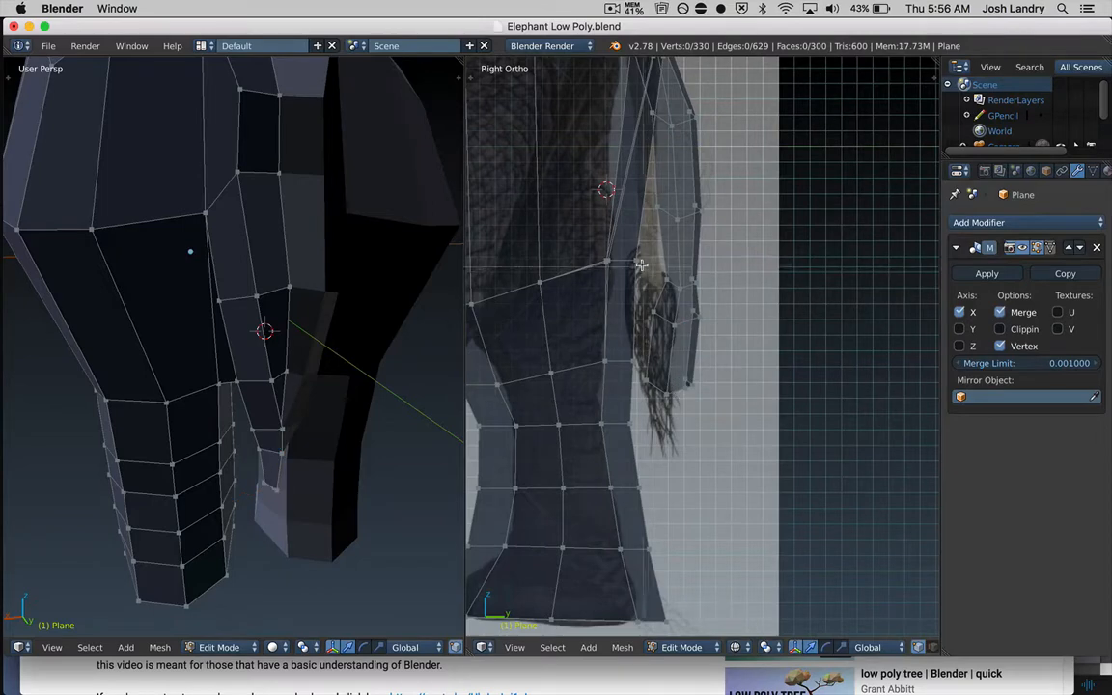
pyautogui.press('l')
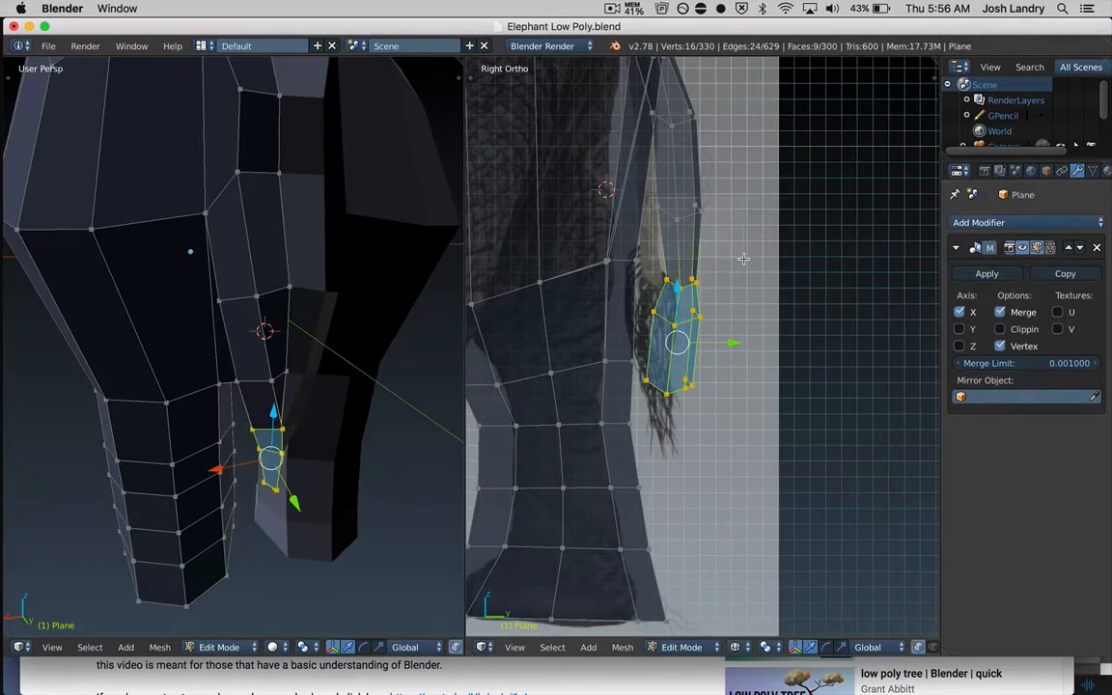
pyautogui.press('l')
pyautogui.press('x')
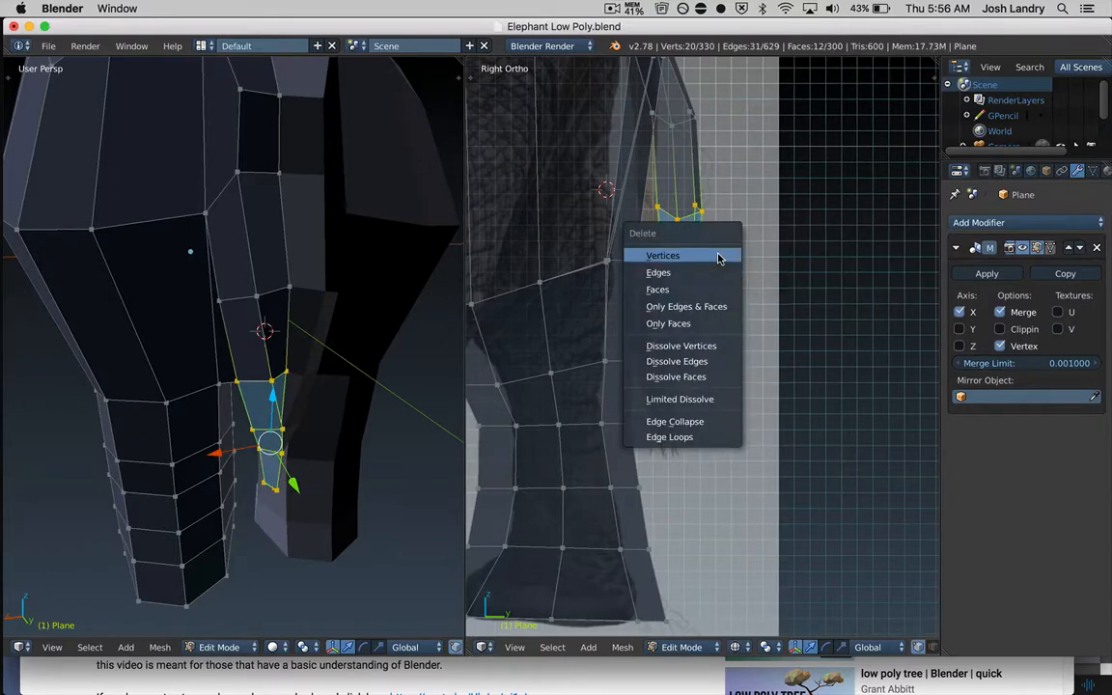
pyautogui.click(663, 256)
# - Select the two centre-line vertices along the back of the remaining tail stub, move them slightly outward, and deselect them
pyautogui.scroll(3, 291, 301)
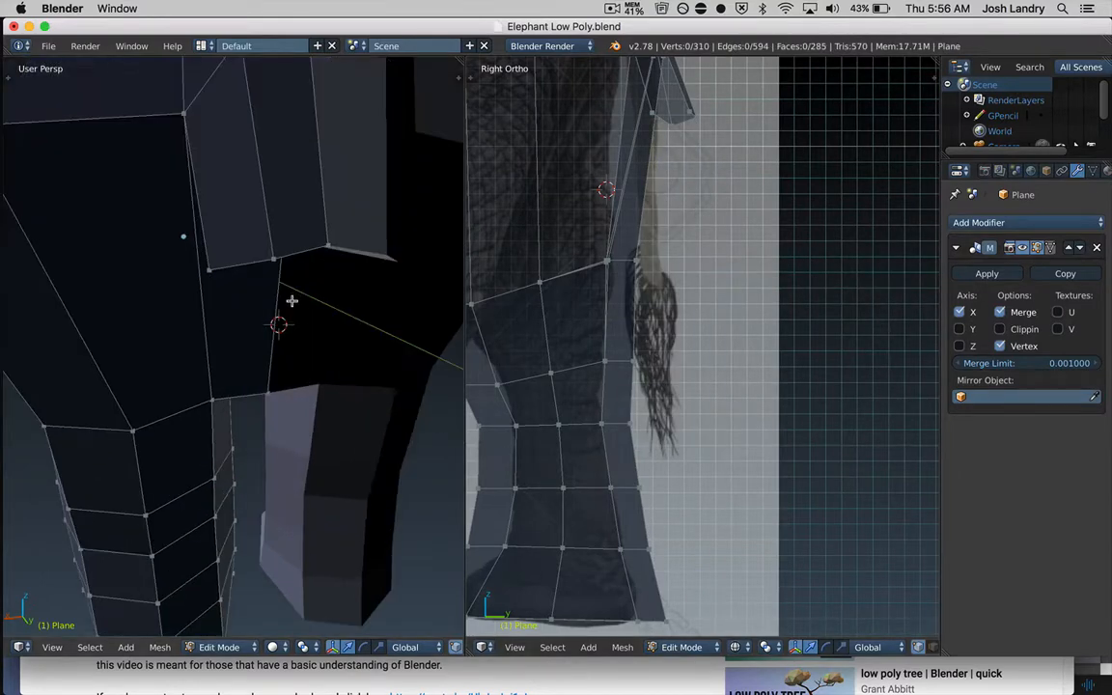
pyautogui.scroll(-4, 297, 333)
pyautogui.scroll(1, 307, 304)
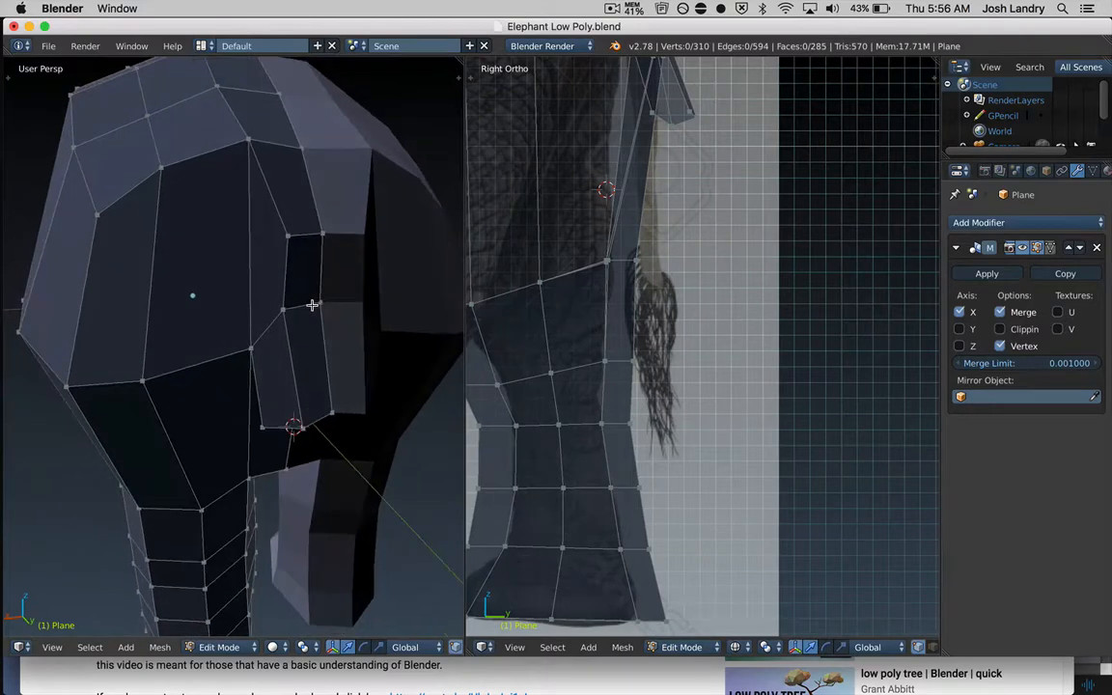
pyautogui.rightClick(319, 302)
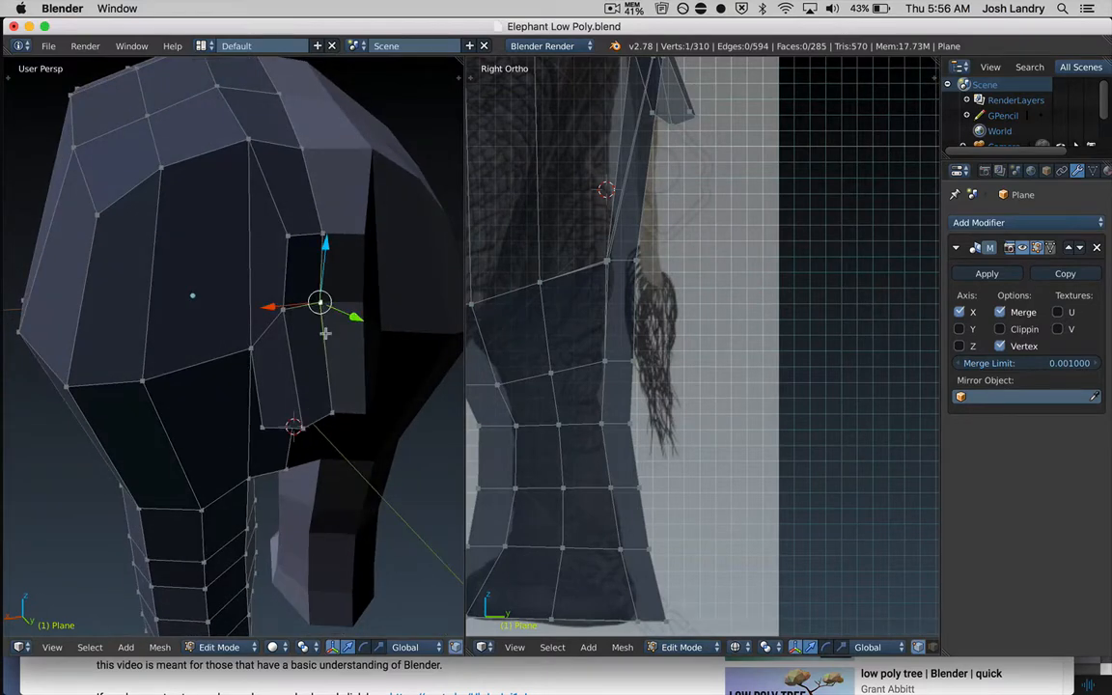
pyautogui.keyDown('shift'); pyautogui.rightClick(332, 412); pyautogui.keyUp('shift')
pyautogui.scroll(3, 595, 303)
pyautogui.keyDown('shift'); pyautogui.moveTo(579, 275); pyautogui.dragTo(613, 315, button='middle'); pyautogui.keyUp('shift')
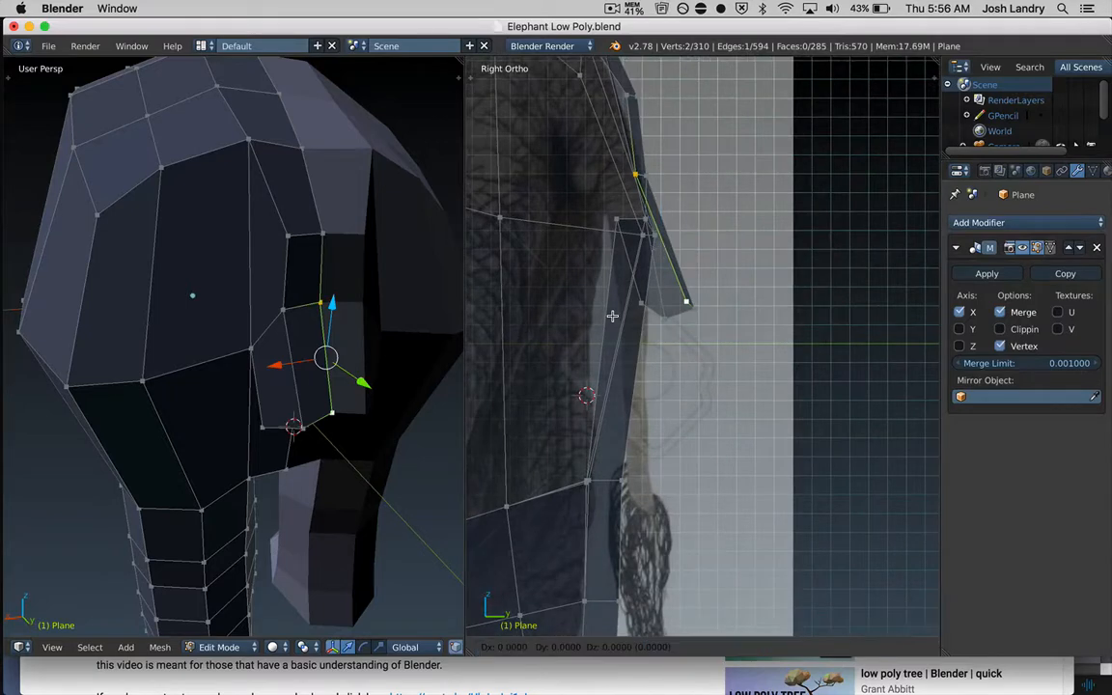
pyautogui.press('g')
pyautogui.click(619, 312)
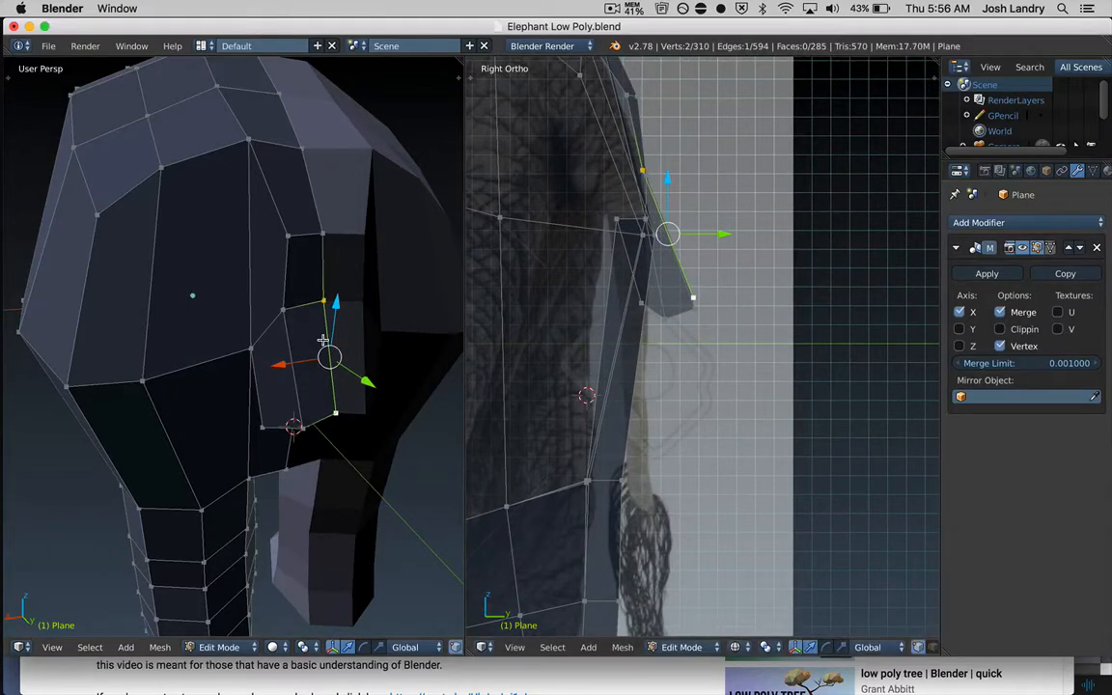
pyautogui.moveTo(305, 317)
pyautogui.mouseDown(button='middle')
pyautogui.moveTo(289, 306)
pyautogui.moveTo(310, 261)
pyautogui.moveTo(310, 315)
pyautogui.mouseUp(button='middle')
pyautogui.press('a')
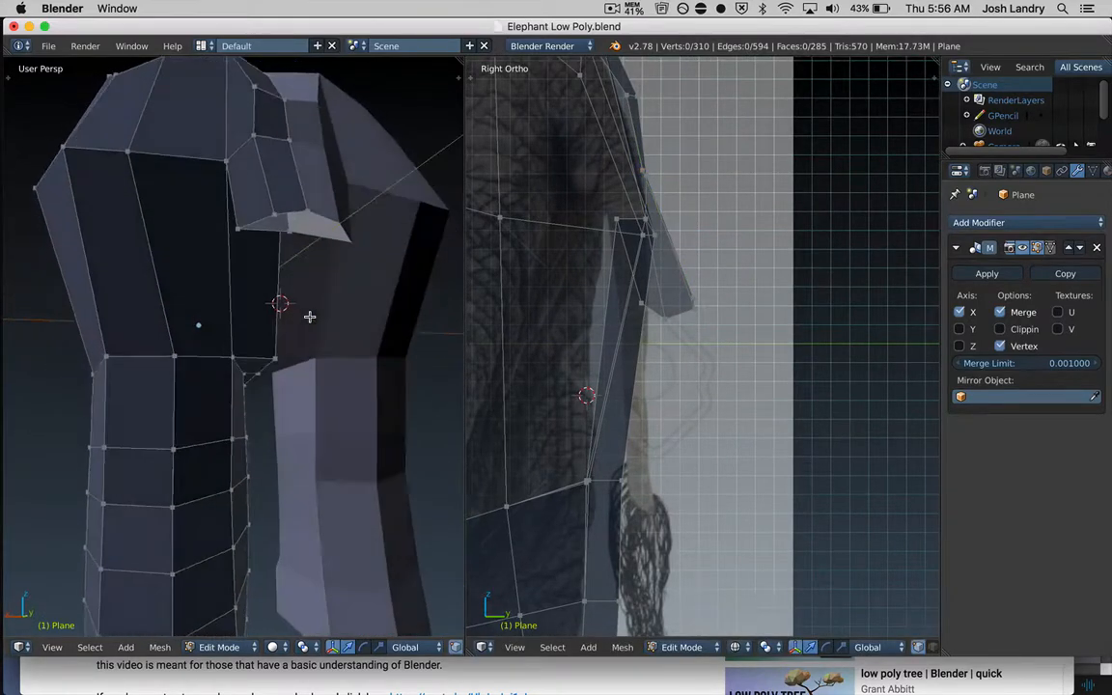
# - Turn on clipping in the Mirror modifier and move the tail stub's outer lower end vertex inward along X
pyautogui.rightClick(239, 229)
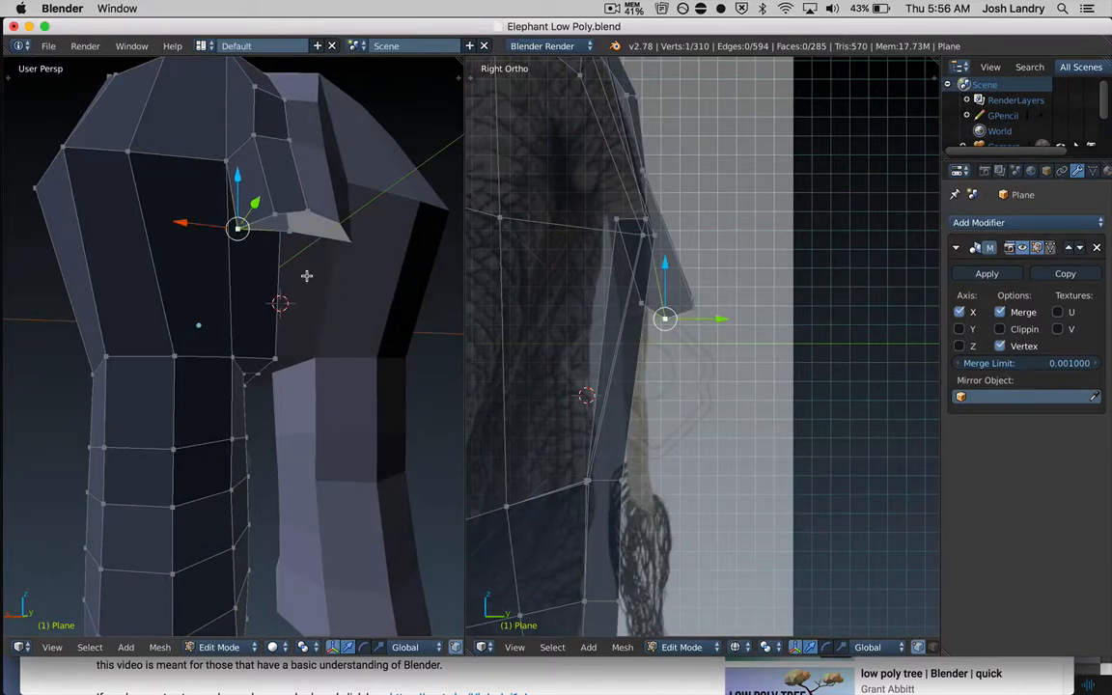
pyautogui.click(1000, 330)
pyautogui.press('g')
pyautogui.press('x')
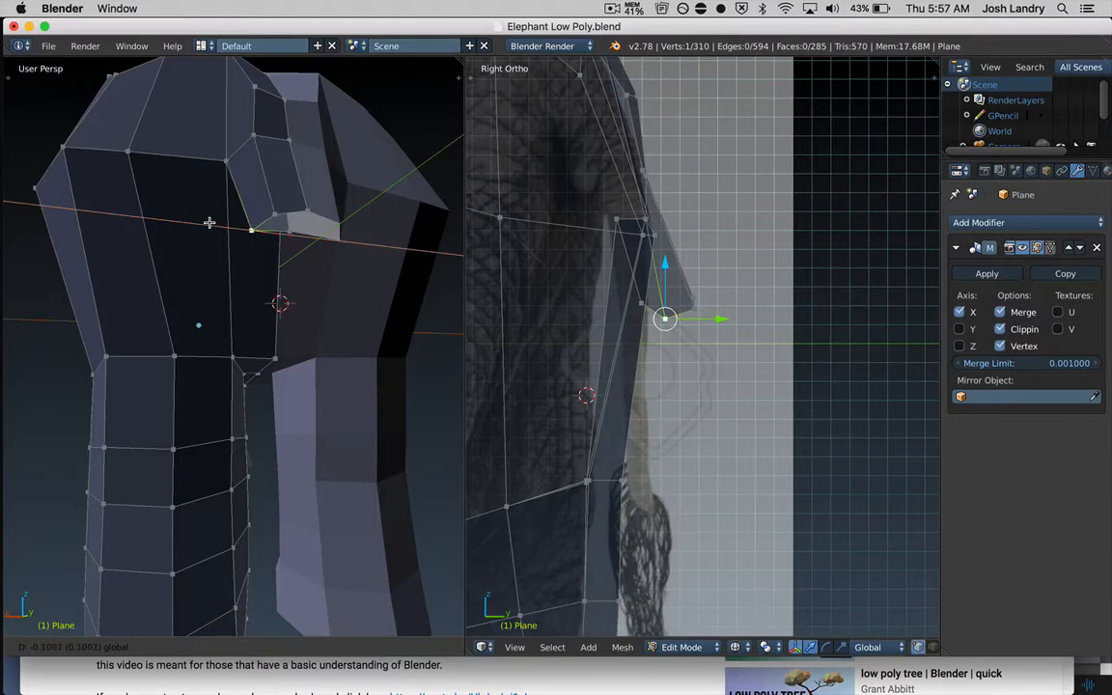
pyautogui.click(276, 250)
# - Add the neighbouring rear end vertex to the selection, move both inward along X toward the tail's centre line, and deselect them
pyautogui.scroll(5, 276, 250)
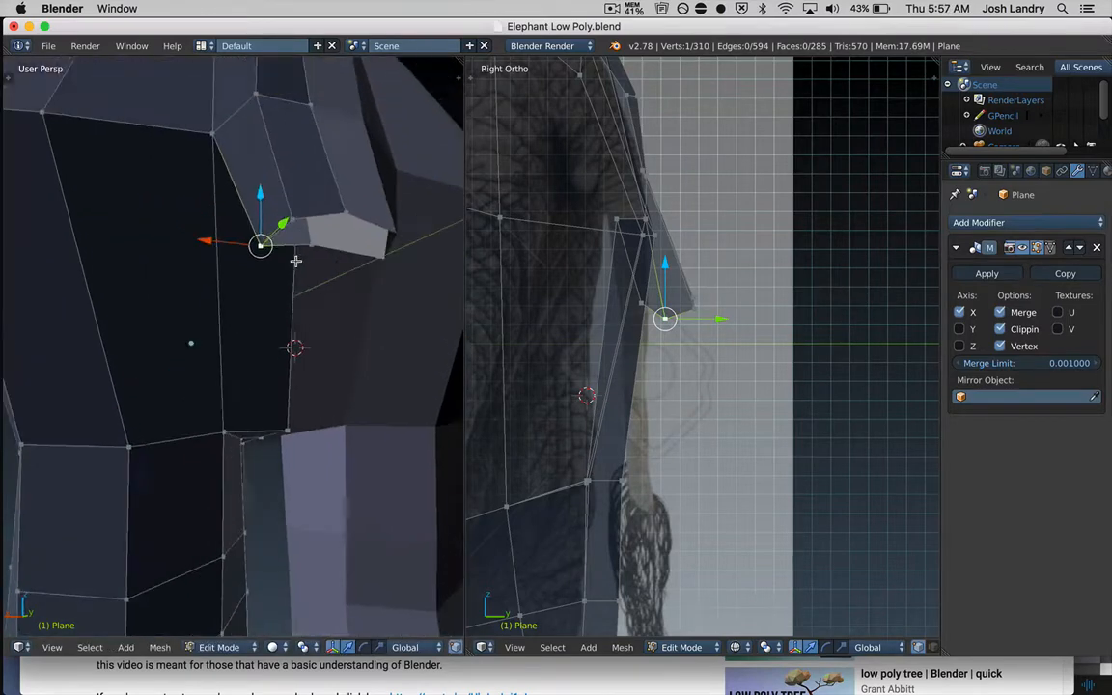
pyautogui.scroll(-2, 286, 227)
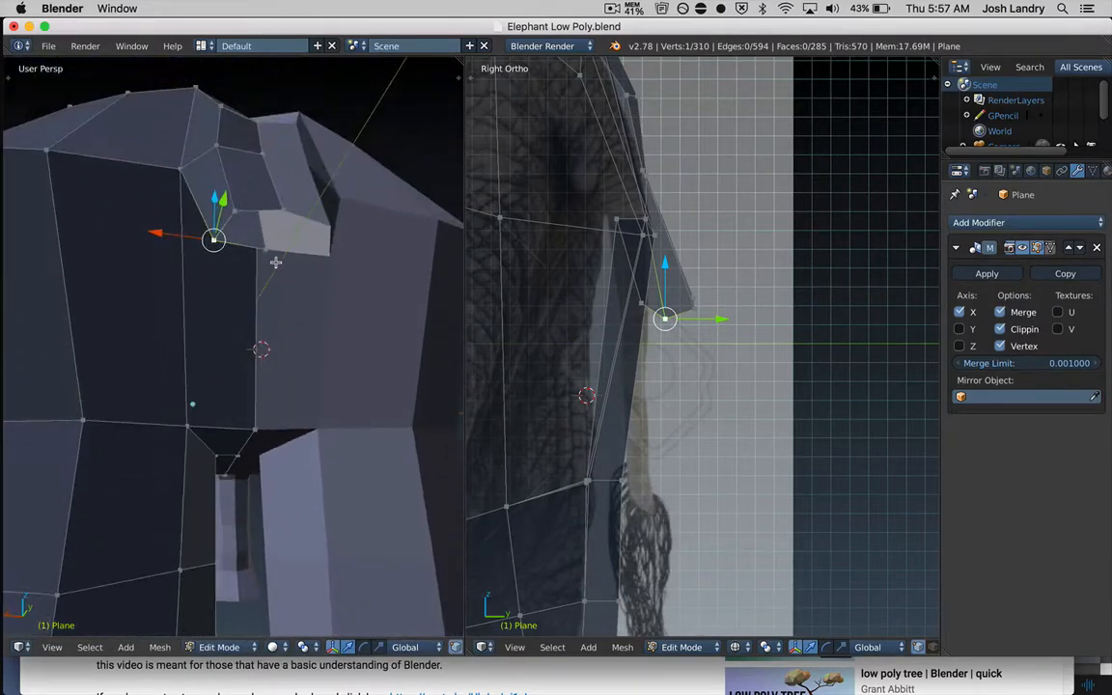
pyautogui.keyDown('shift'); pyautogui.rightClick(236, 210); pyautogui.keyUp('shift')
pyautogui.scroll(-5, 265, 250)
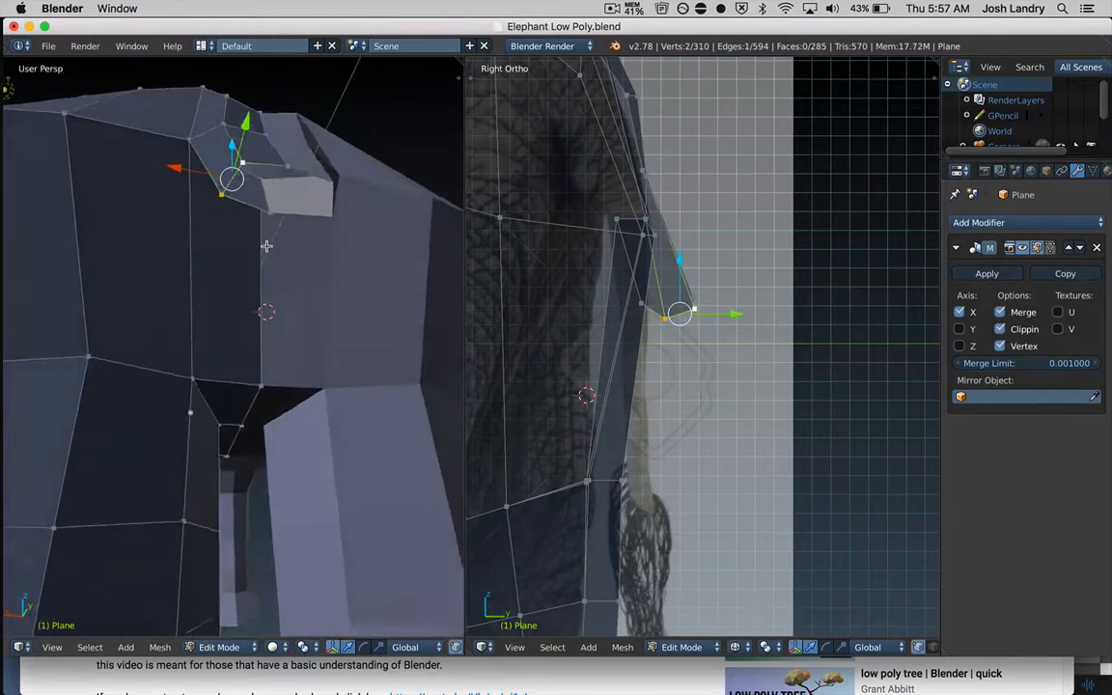
pyautogui.scroll(-3, 267, 239)
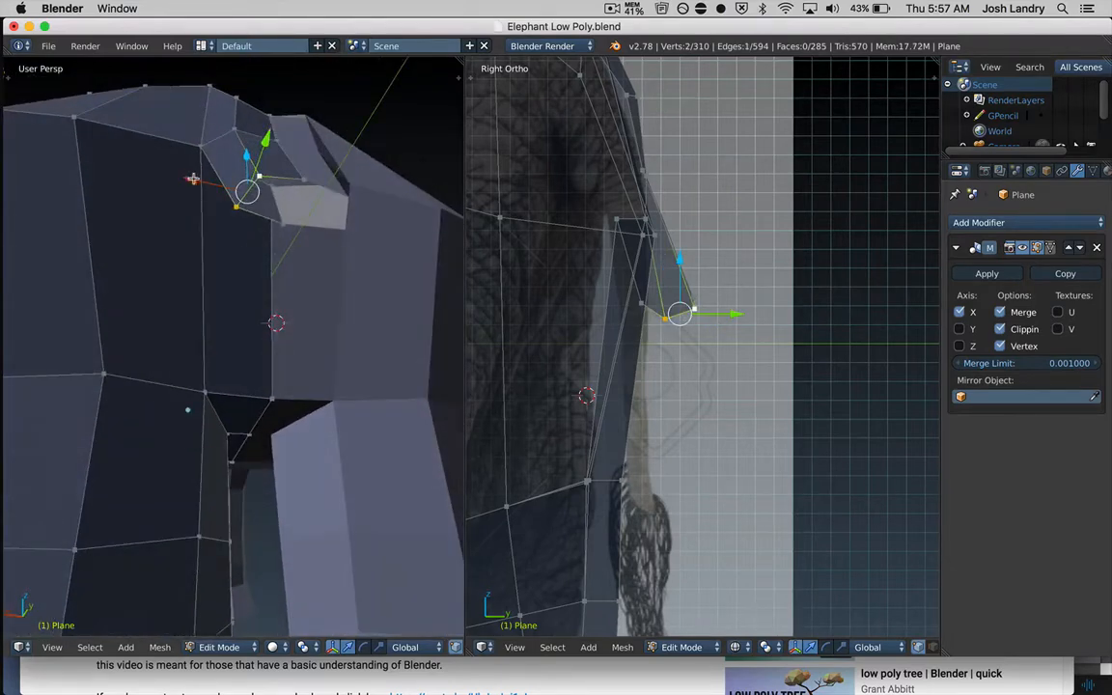
pyautogui.press('g')
pyautogui.press('x')
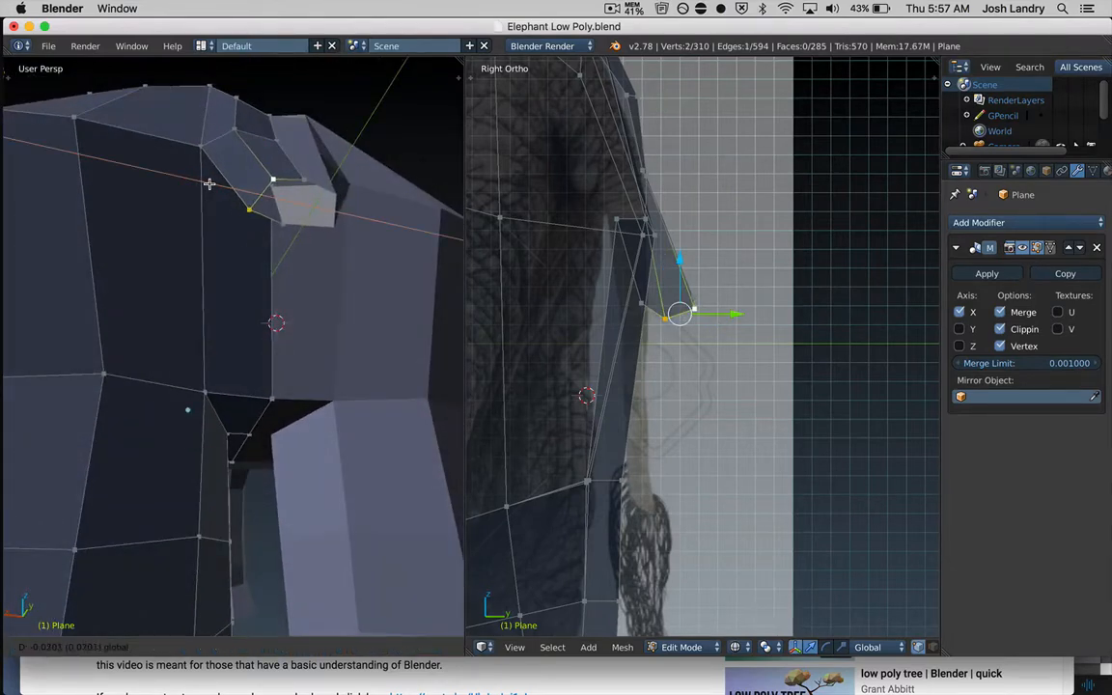
pyautogui.click(208, 181)
pyautogui.click(302, 180)
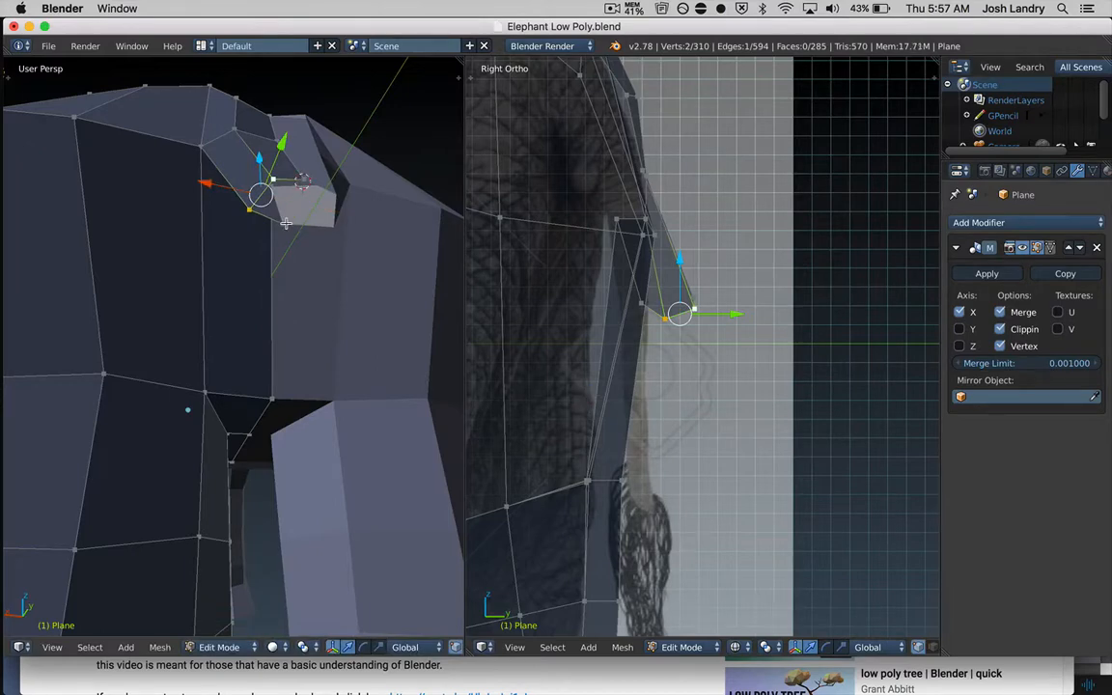
pyautogui.press('a')
# - Fill the tail stub's open end with a face across its four end vertices and save the file
pyautogui.scroll(-5, 295, 248)
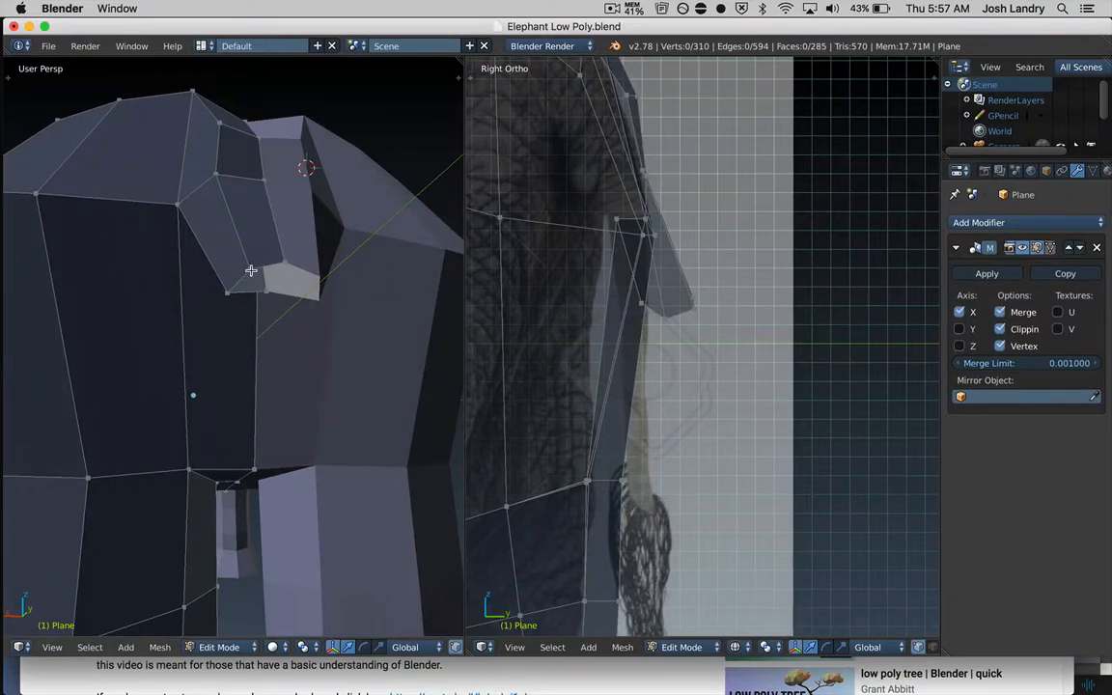
pyautogui.rightClick(250, 270)
pyautogui.keyDown('shift'); pyautogui.rightClick(268, 275); pyautogui.keyUp('shift')
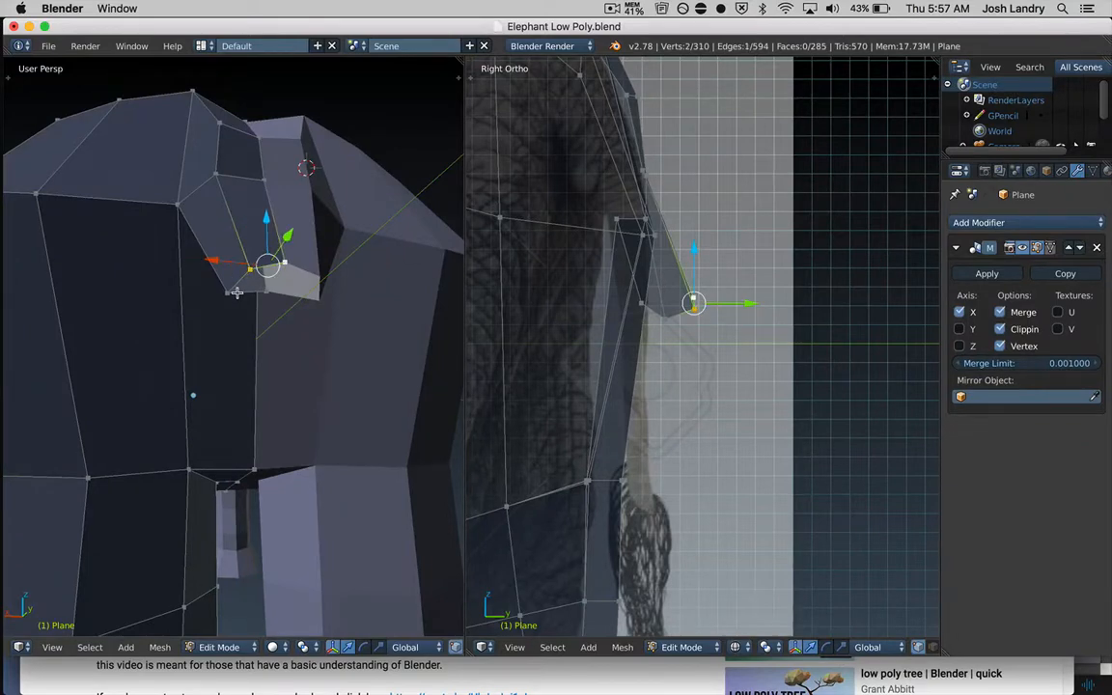
pyautogui.keyDown('shift'); pyautogui.rightClick(237, 291); pyautogui.keyUp('shift')
pyautogui.keyDown('shift'); pyautogui.rightClick(268, 291); pyautogui.keyUp('shift')
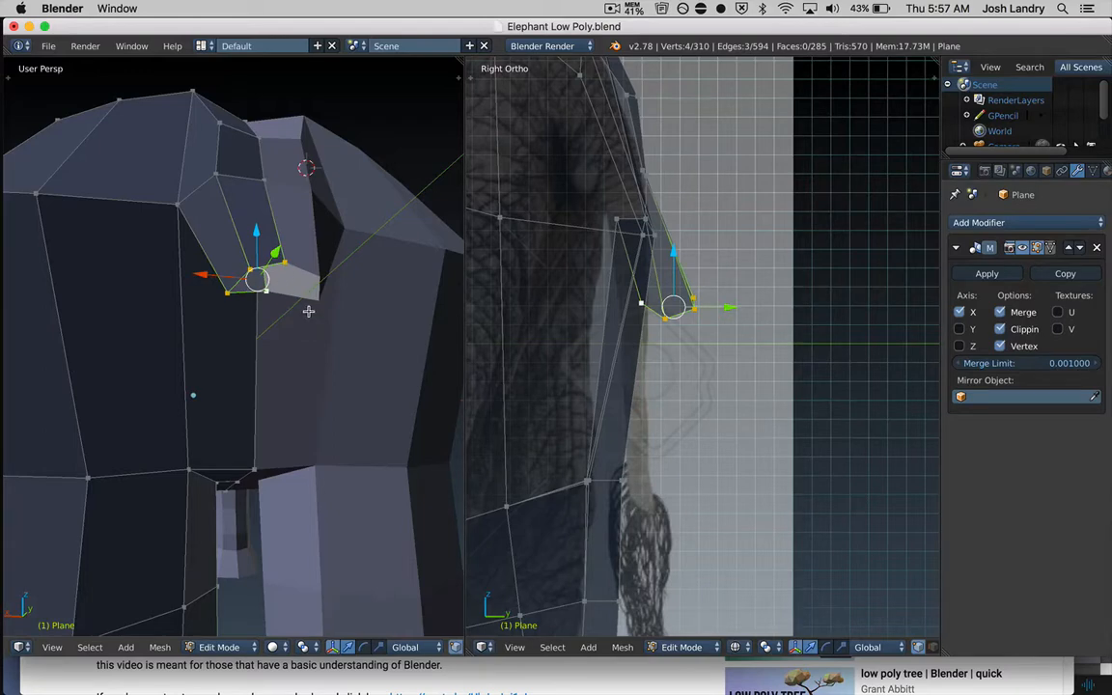
pyautogui.press('f')
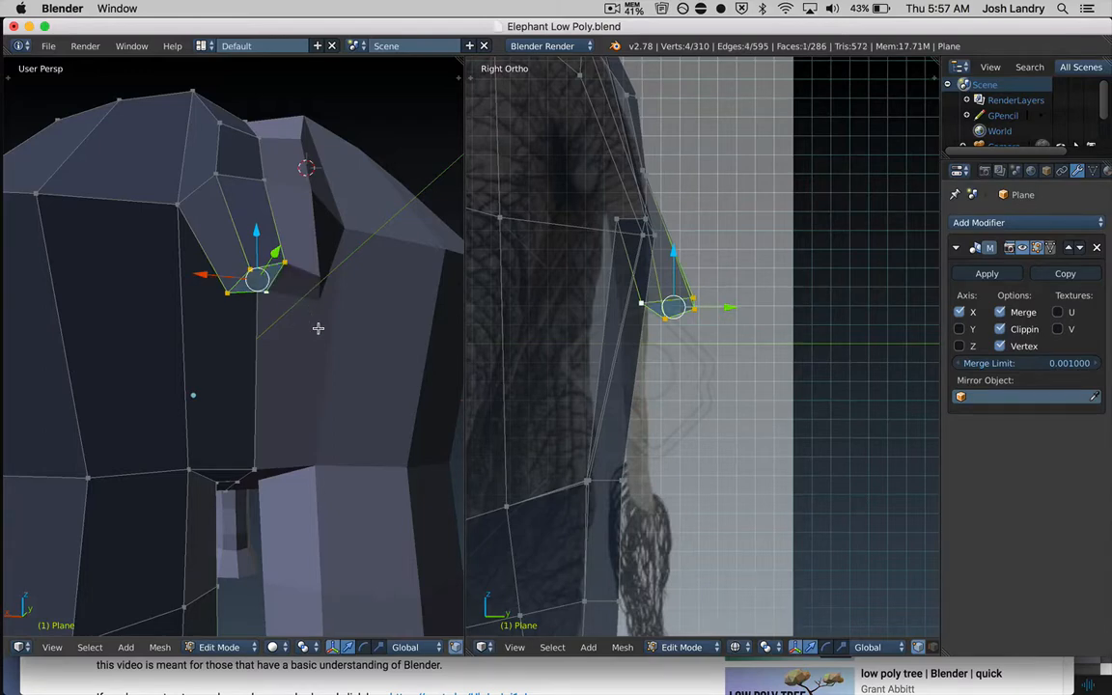
pyautogui.hotkey('ctrl', 's')
pyautogui.click(313, 320)
# - Move the centre-line vertex where the tail leaves the body slightly outward and deselect it
pyautogui.moveTo(215, 273); pyautogui.dragTo(246, 309, button='middle')
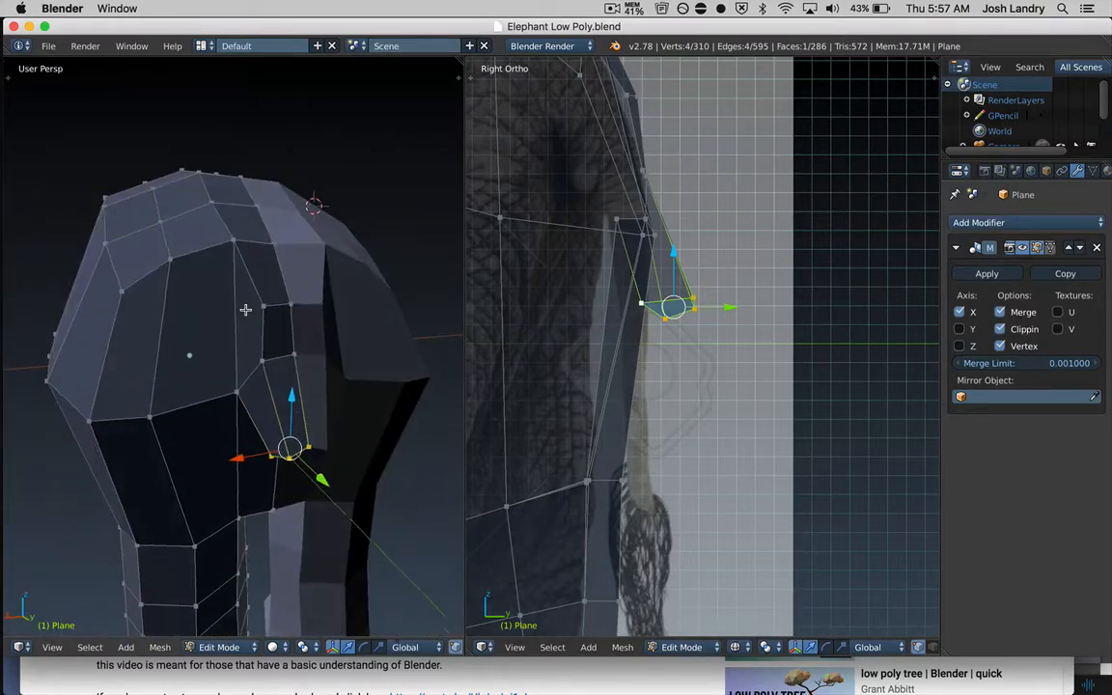
pyautogui.rightClick(296, 355)
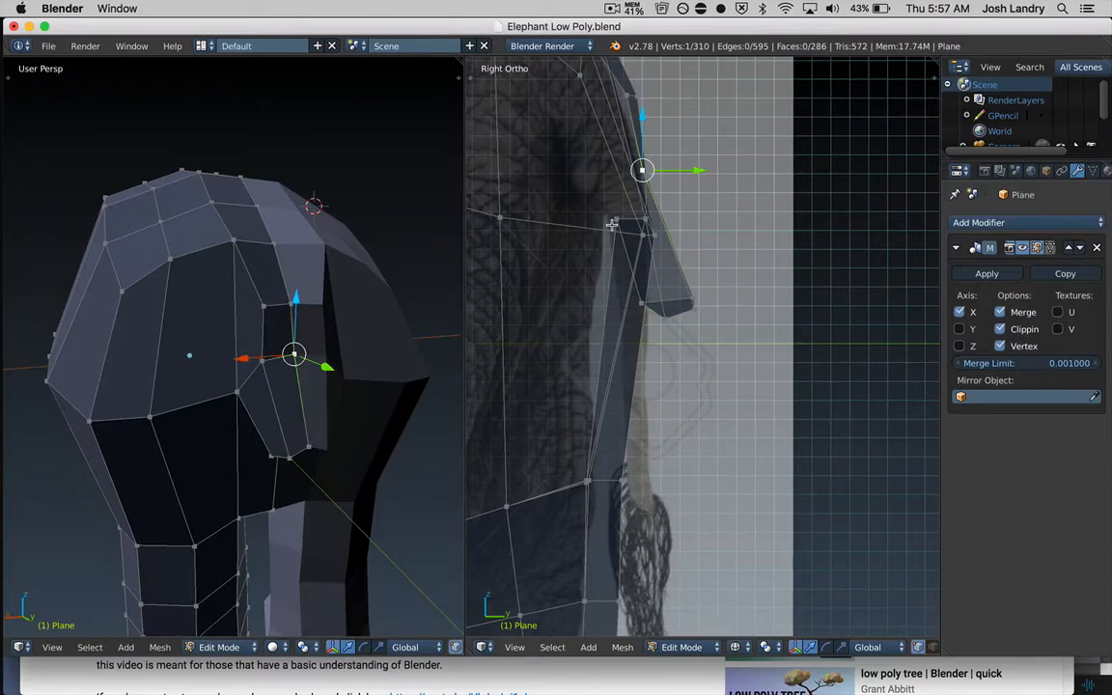
pyautogui.press('g')
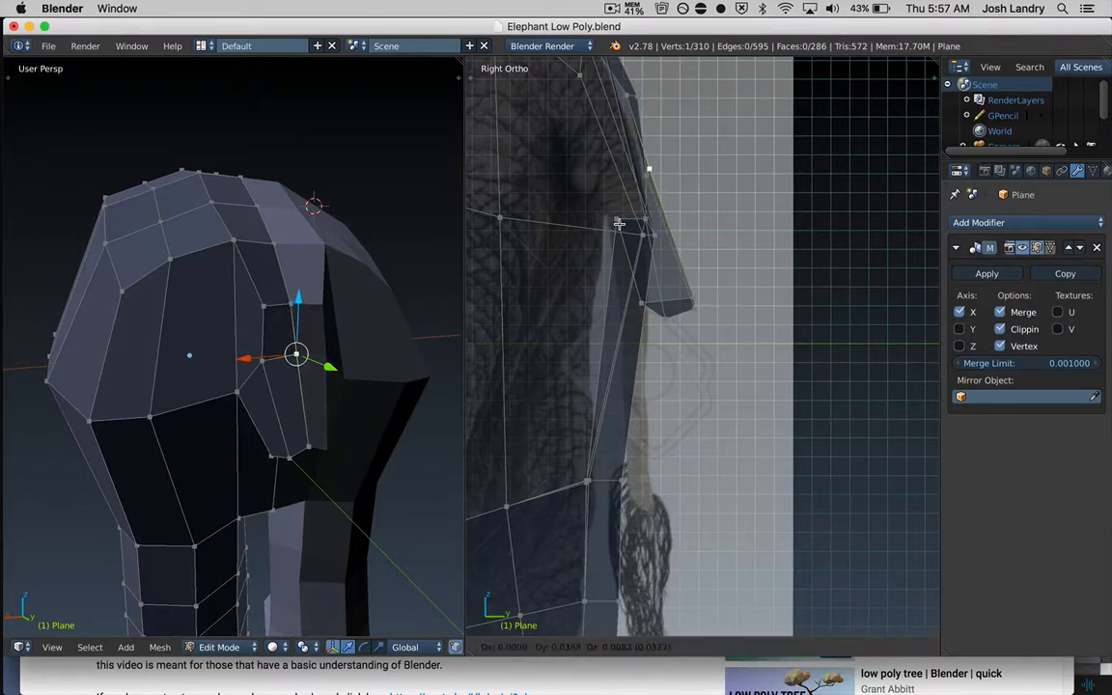
pyautogui.click(619, 223)
pyautogui.press('a')
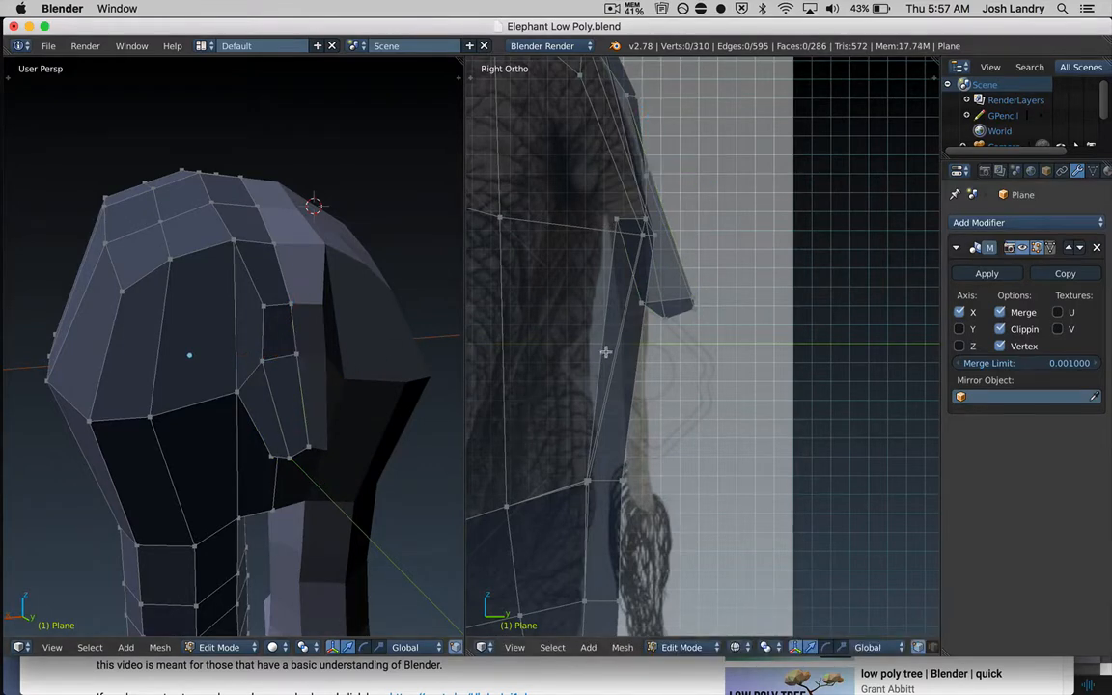
# - Select the four vertices of the tail's end face and scale them down slightly
pyautogui.press('b')
pyautogui.moveTo(635, 289); pyautogui.dragTo(711, 341)
pyautogui.moveTo(304, 405); pyautogui.dragTo(313, 343, button='middle')
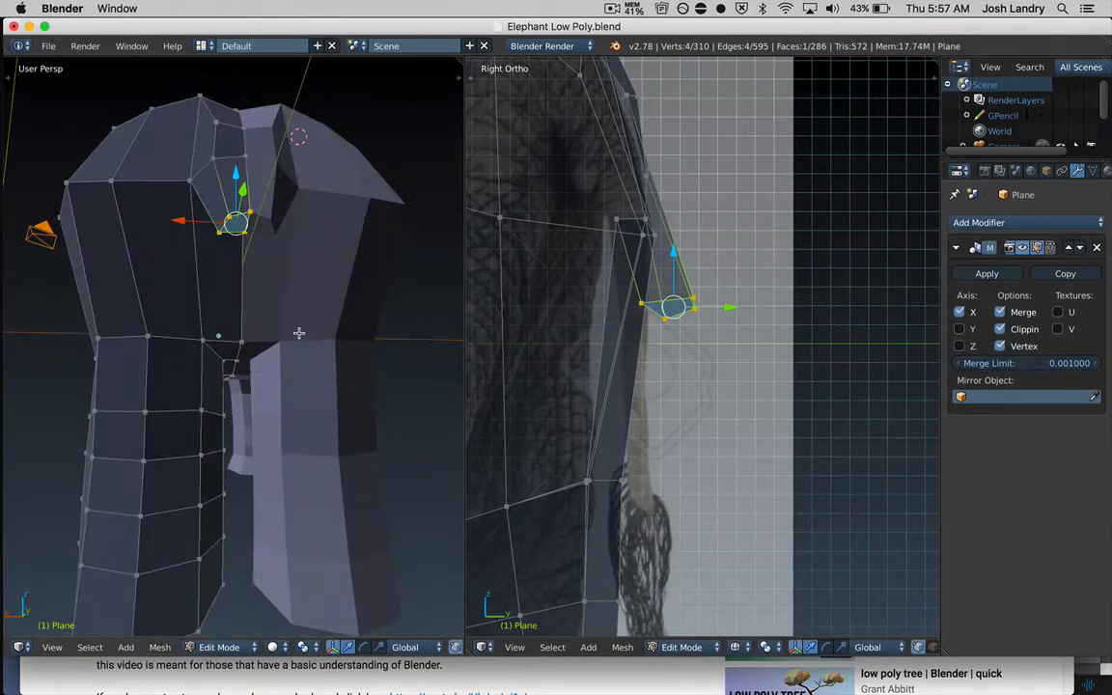
pyautogui.press('s')
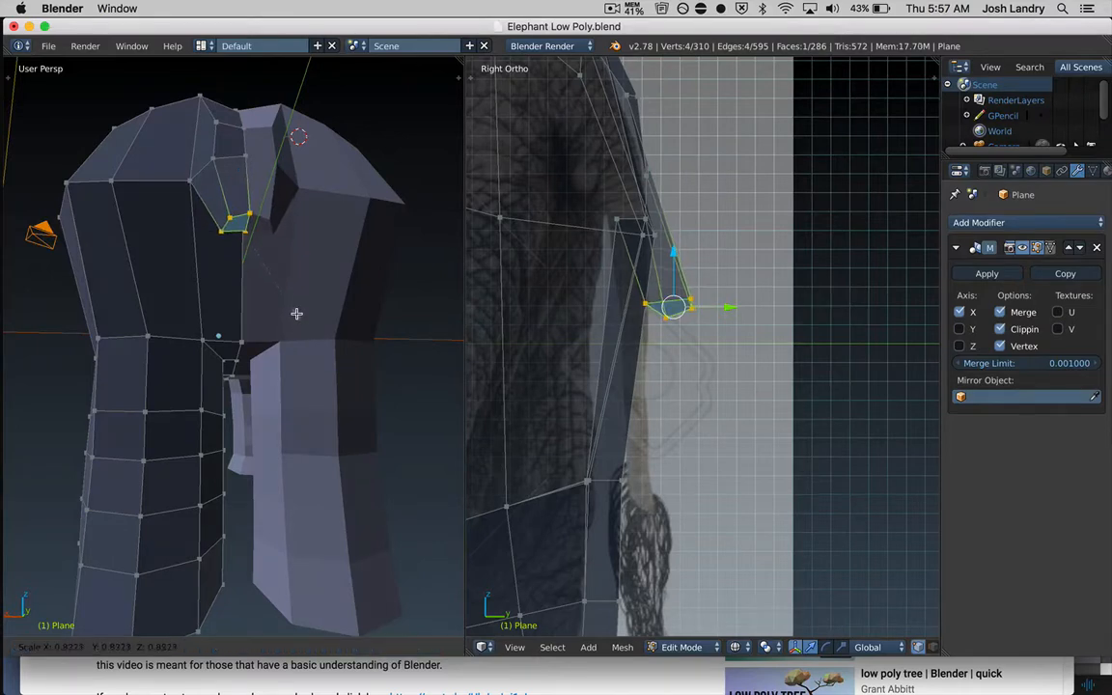
pyautogui.click(276, 300)
# - Move the outer lower vertex of the scaled end face further inward along X to narrow the tail tip
pyautogui.scroll(2, 245, 262)
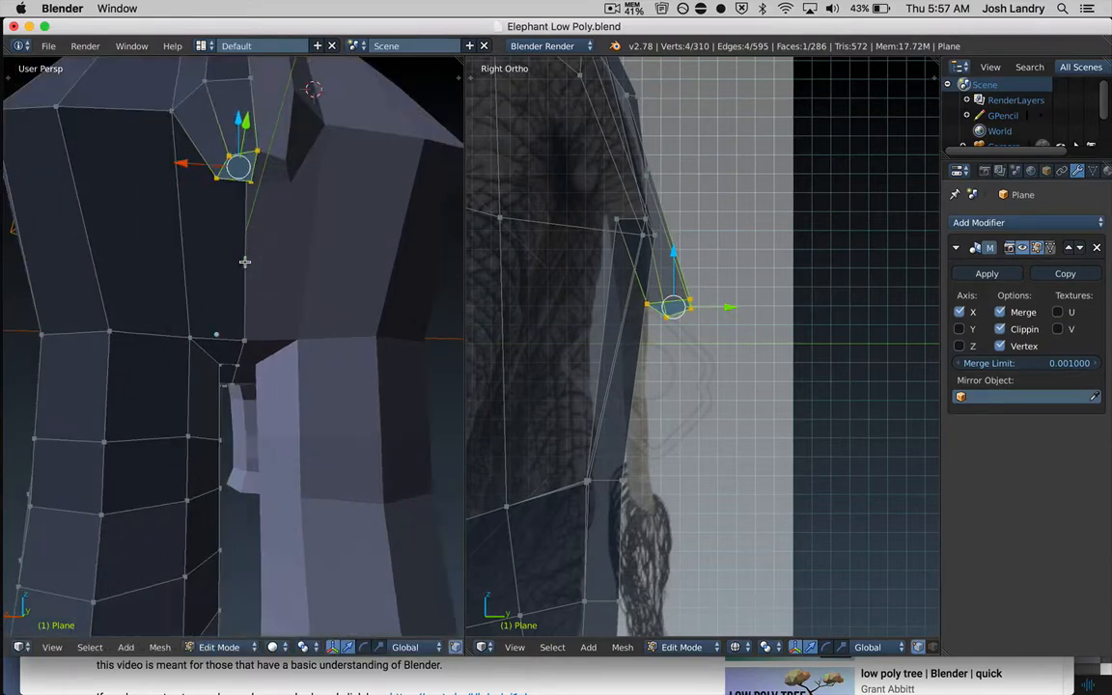
pyautogui.rightClick(215, 179)
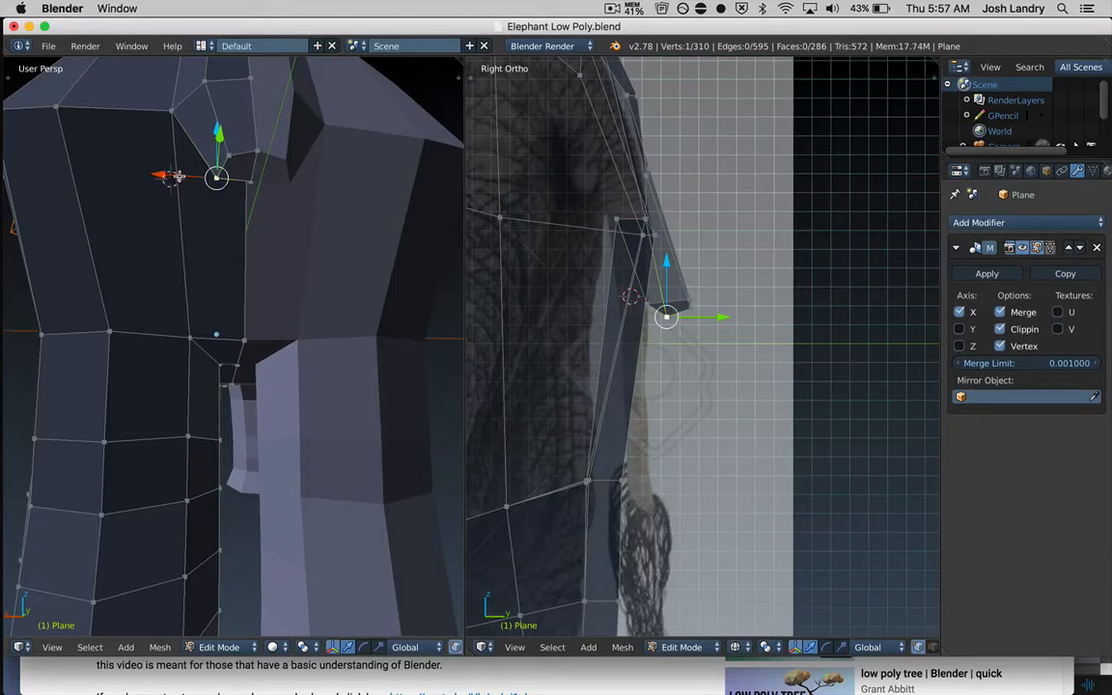
pyautogui.press('g')
pyautogui.press('x')
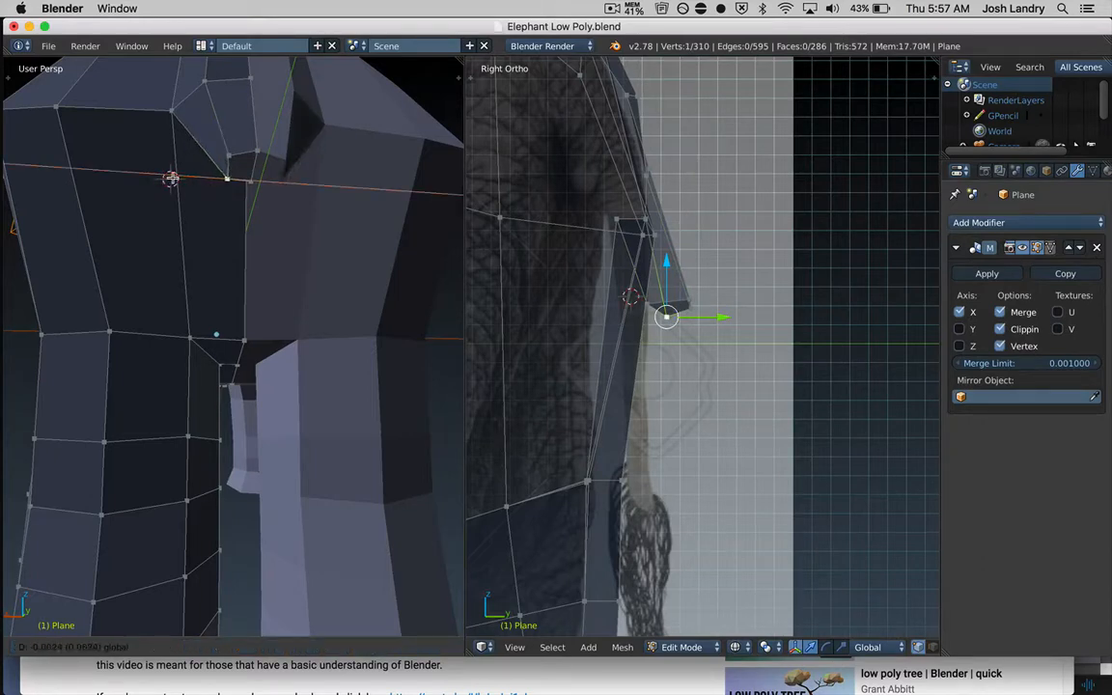
pyautogui.click(172, 177)
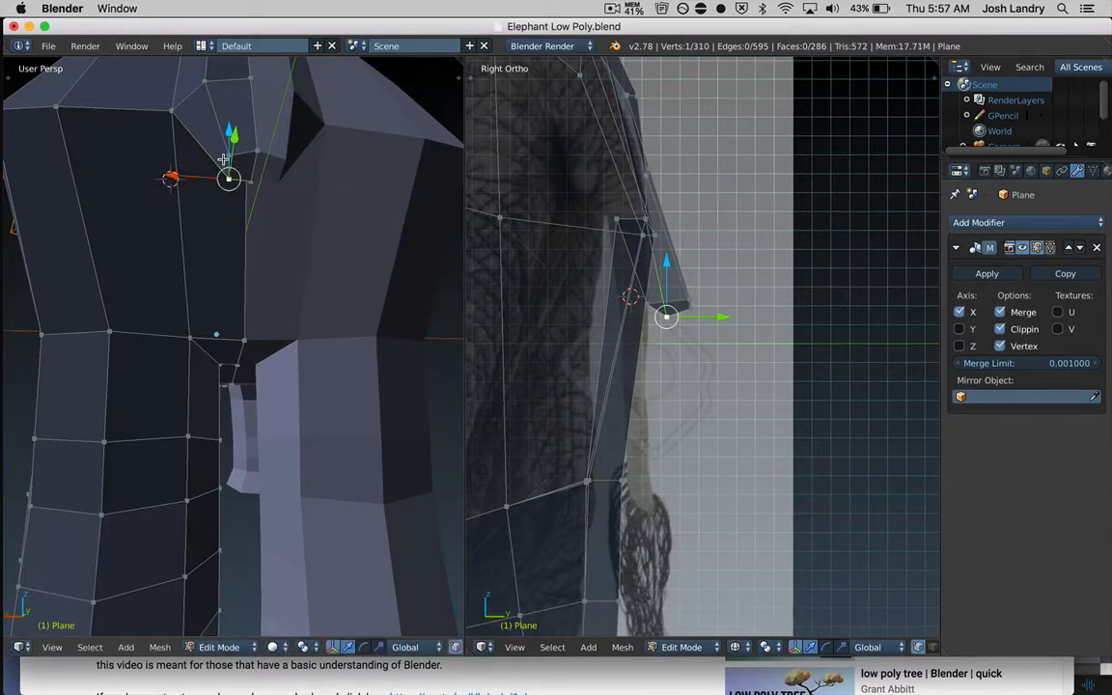
# - Select the remaining three vertices of the tail's end face along with the one already selected
pyautogui.keyDown('shift'); pyautogui.rightClick(228, 154); pyautogui.keyUp('shift')
pyautogui.keyDown('shift'); pyautogui.rightClick(256, 151); pyautogui.keyUp('shift')
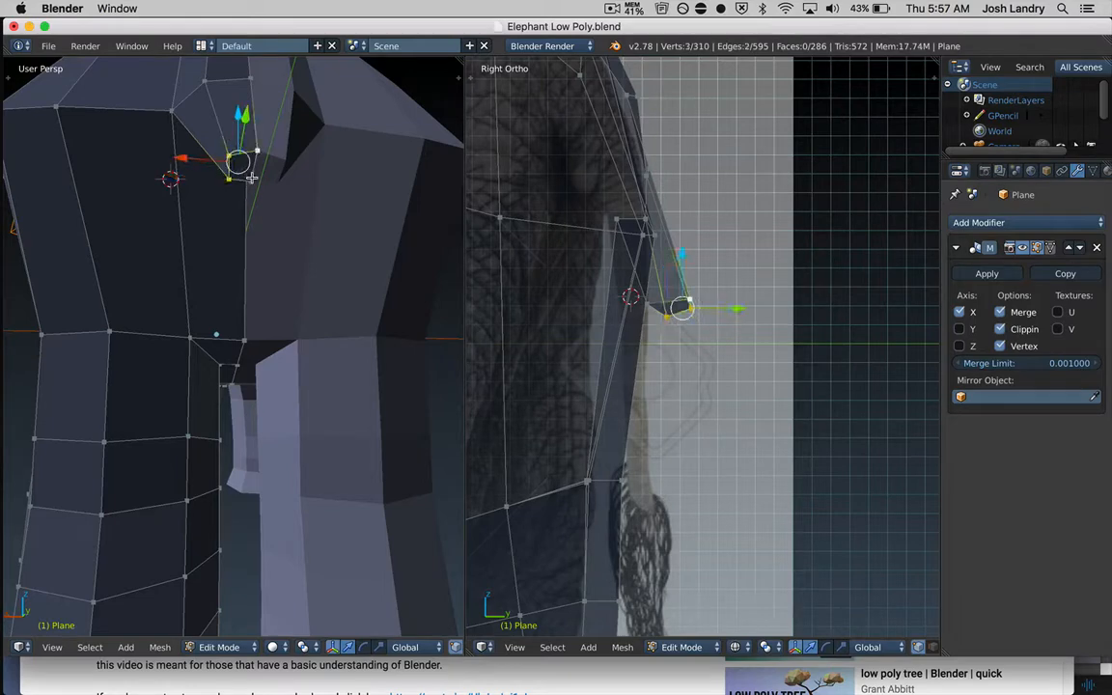
pyautogui.keyDown('shift'); pyautogui.rightClick(250, 180); pyautogui.keyUp('shift')
pyautogui.moveTo(250, 249); pyautogui.dragTo(260, 288, button='middle')
pyautogui.scroll(2, 283, 295)
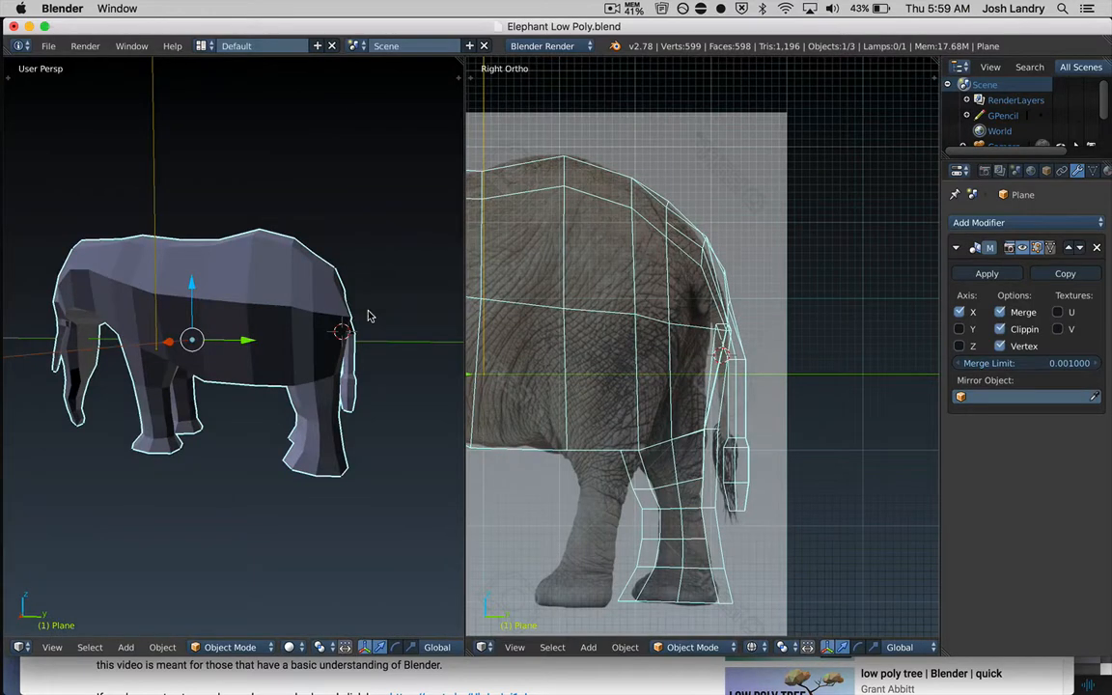
# - Examine the rebuilt tail and tuft from behind, both as a solid object and as an editable mesh, then the whole elephant
pyautogui.moveTo(238, 307); pyautogui.dragTo(379, 316, button='middle')
pyautogui.scroll(3, 168, 328)
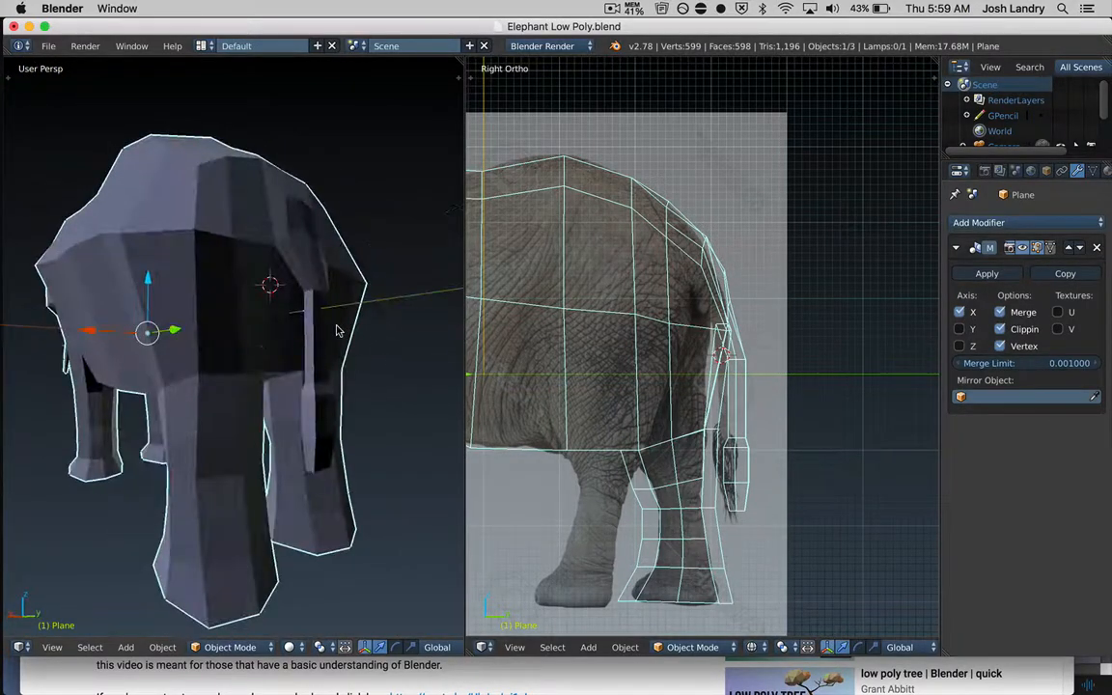
pyautogui.press('Tab')
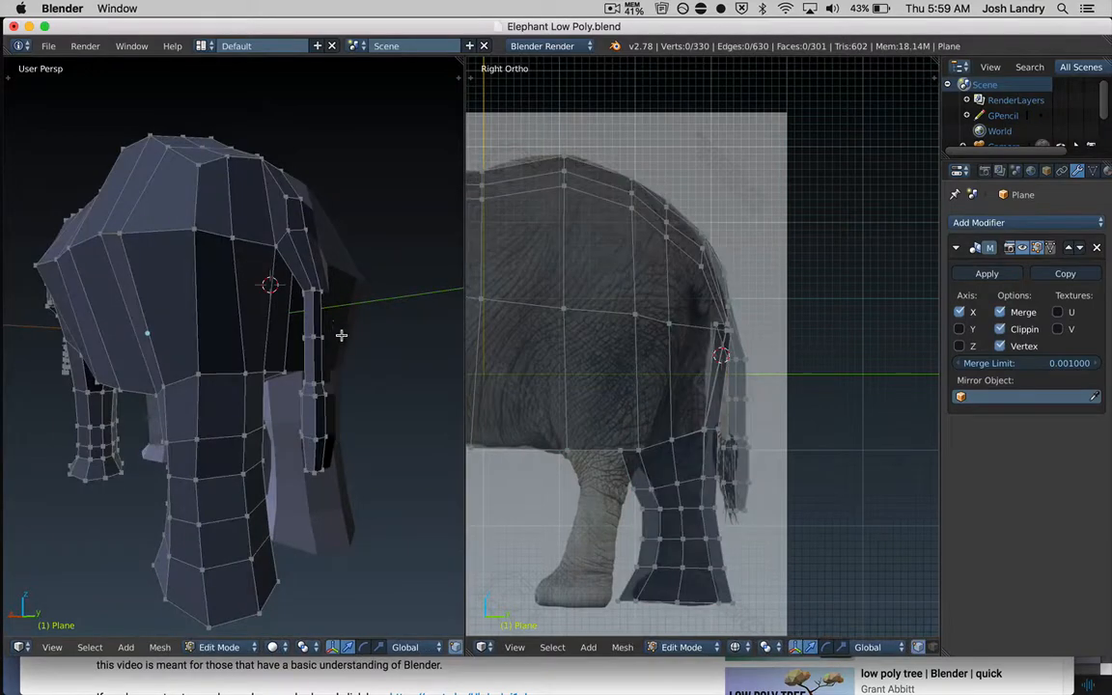
pyautogui.moveTo(338, 325); pyautogui.dragTo(338, 328, button='middle')
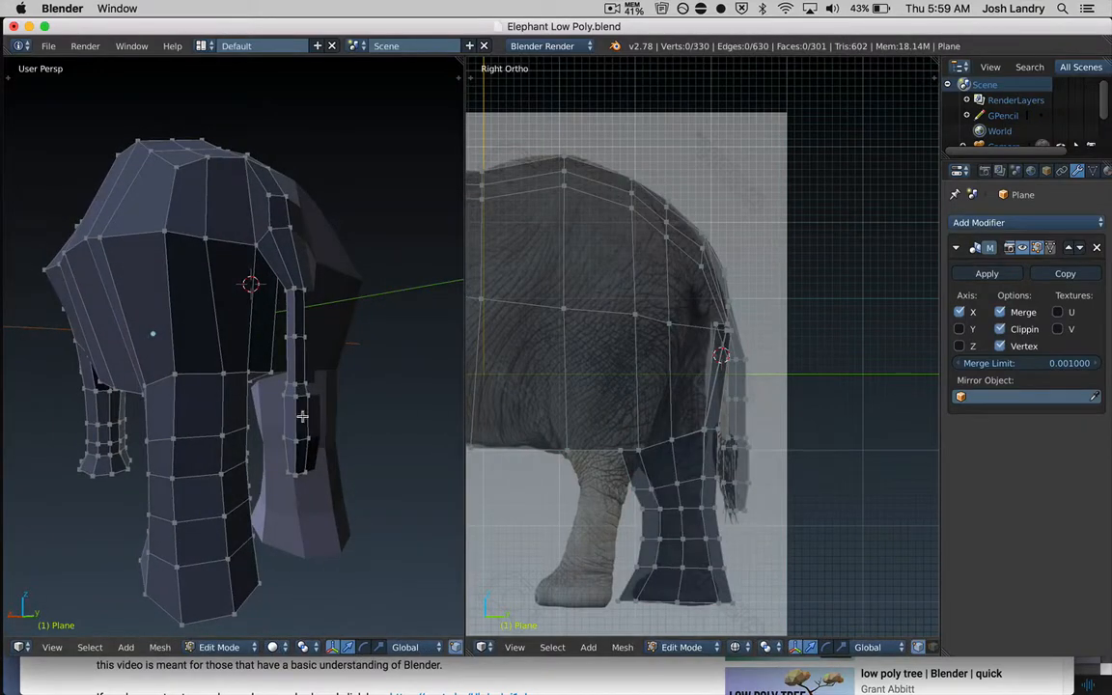
pyautogui.moveTo(272, 374); pyautogui.dragTo(288, 391, button='middle')
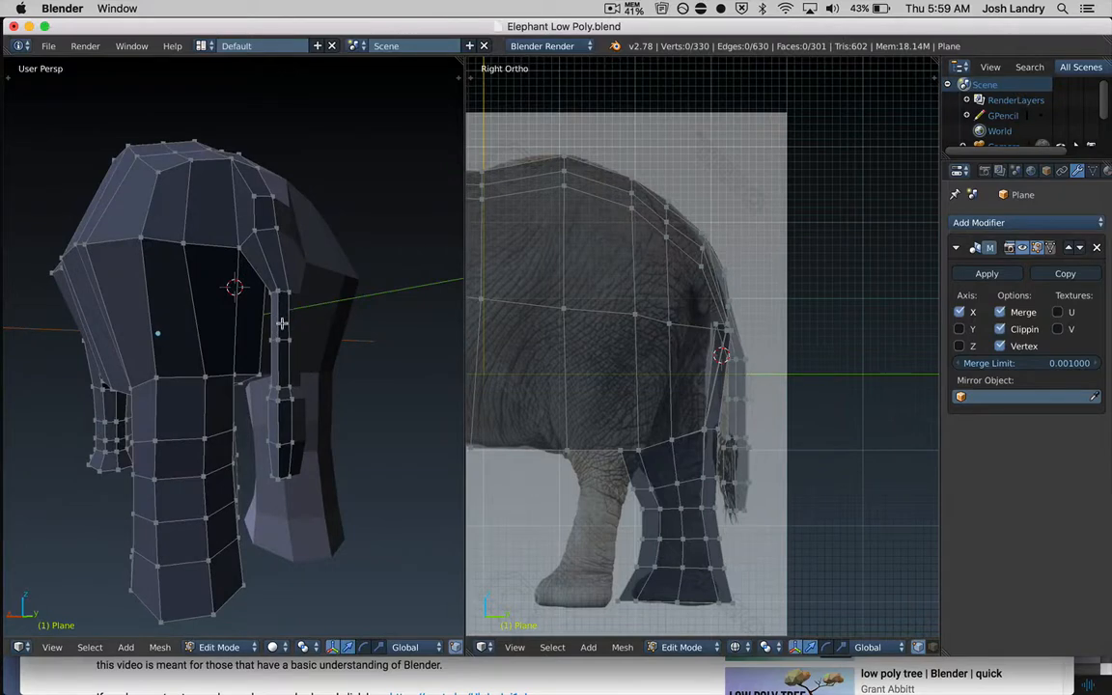
pyautogui.scroll(3, 282, 369)
pyautogui.moveTo(282, 372); pyautogui.dragTo(276, 345, button='middle')
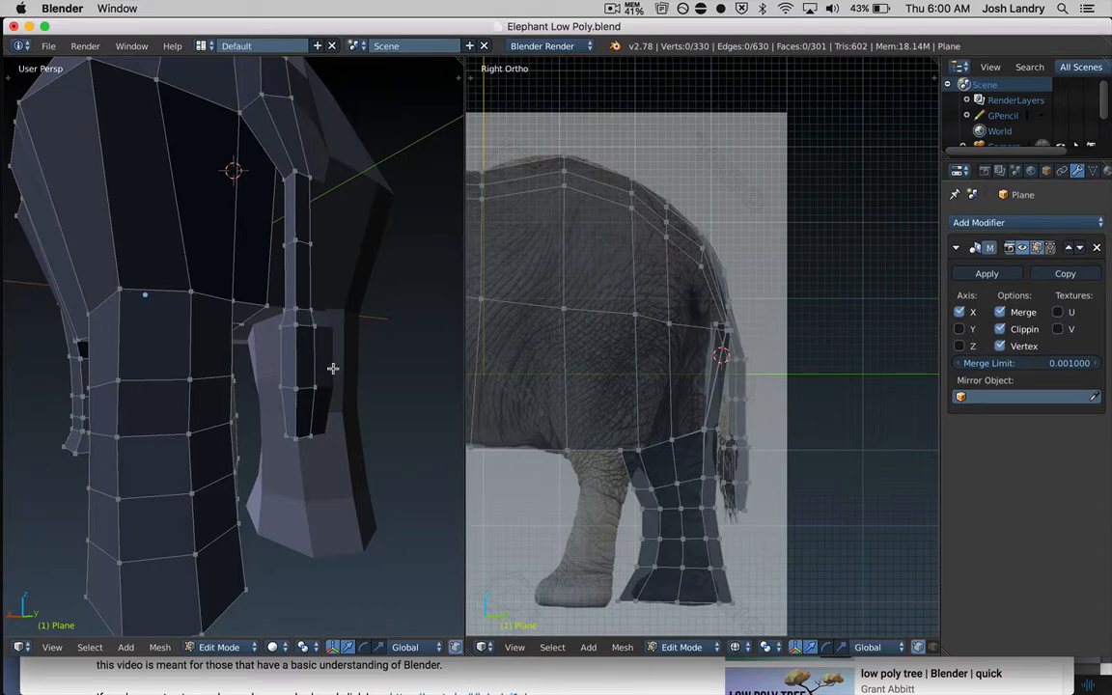
pyautogui.scroll(-2, 325, 359)
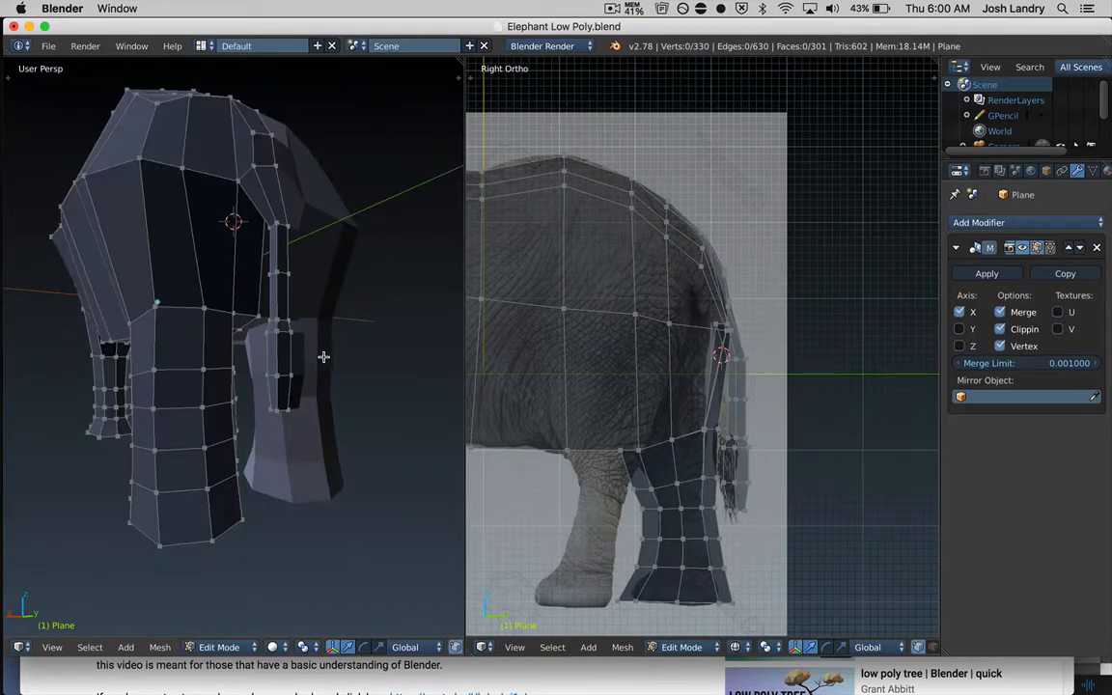
pyautogui.moveTo(292, 339); pyautogui.dragTo(259, 346, button='middle')
pyautogui.press('Tab')
pyautogui.scroll(-2, 312, 389)
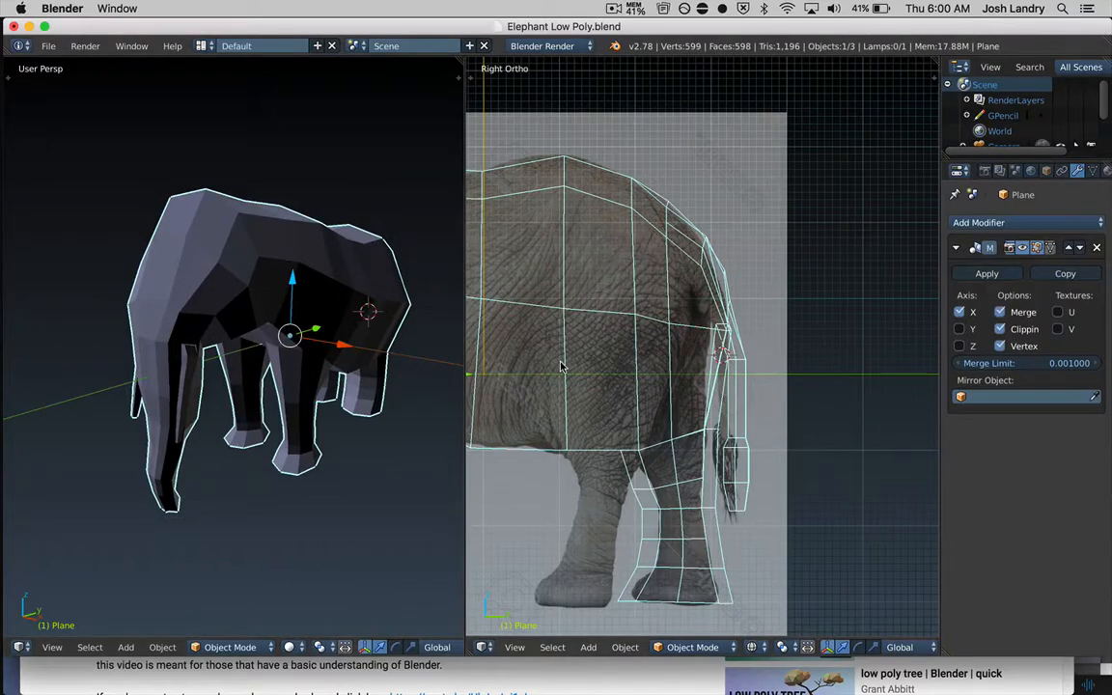
# - Frame the elephant's head and ear closely against the reference photo in the right orthographic view
pyautogui.scroll(-3, 561, 366)
pyautogui.keyDown('shift'); pyautogui.moveTo(550, 366); pyautogui.dragTo(701, 355, button='middle'); pyautogui.keyUp('shift')
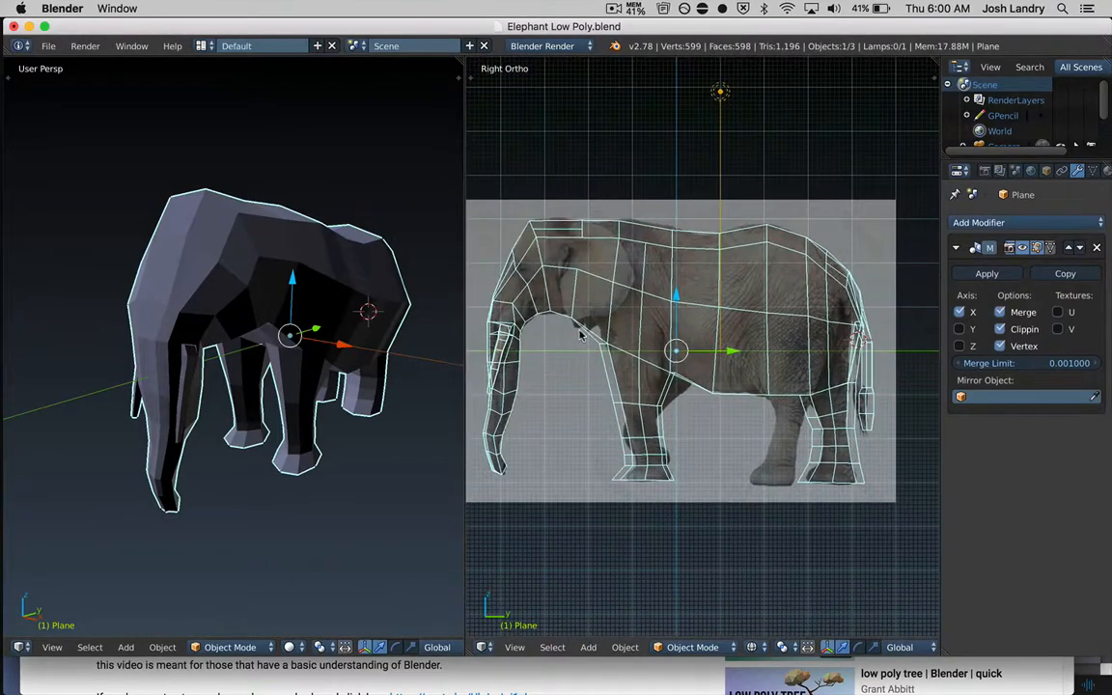
pyautogui.scroll(4, 580, 335)
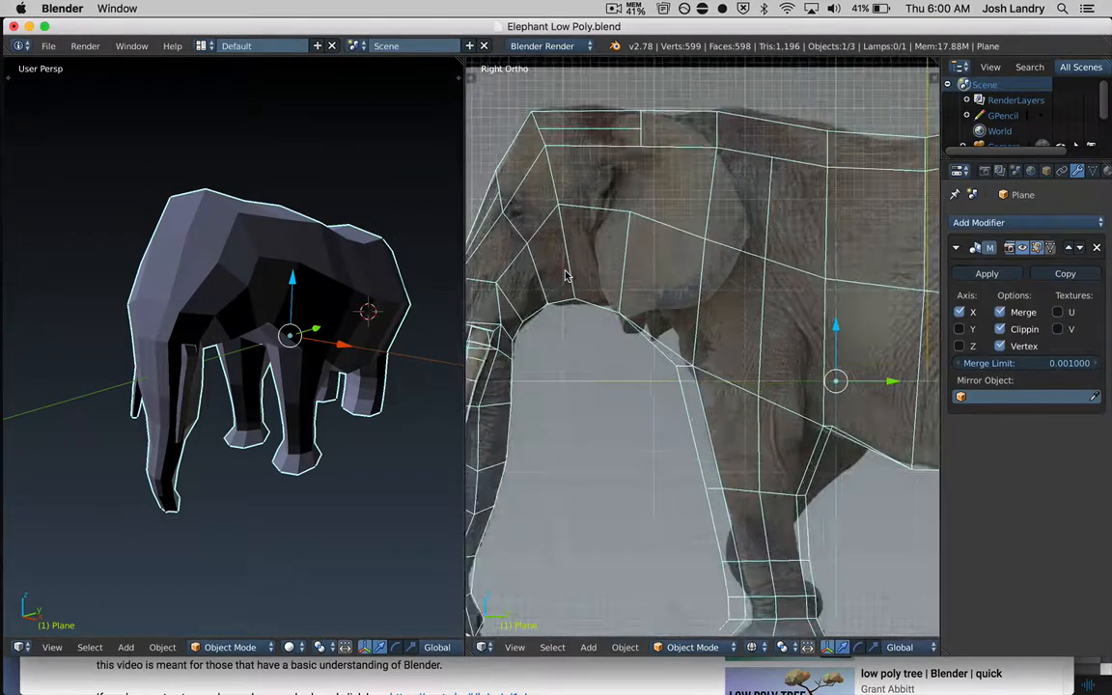
pyautogui.keyDown('shift'); pyautogui.moveTo(566, 275); pyautogui.dragTo(631, 313, button='middle'); pyautogui.keyUp('shift')
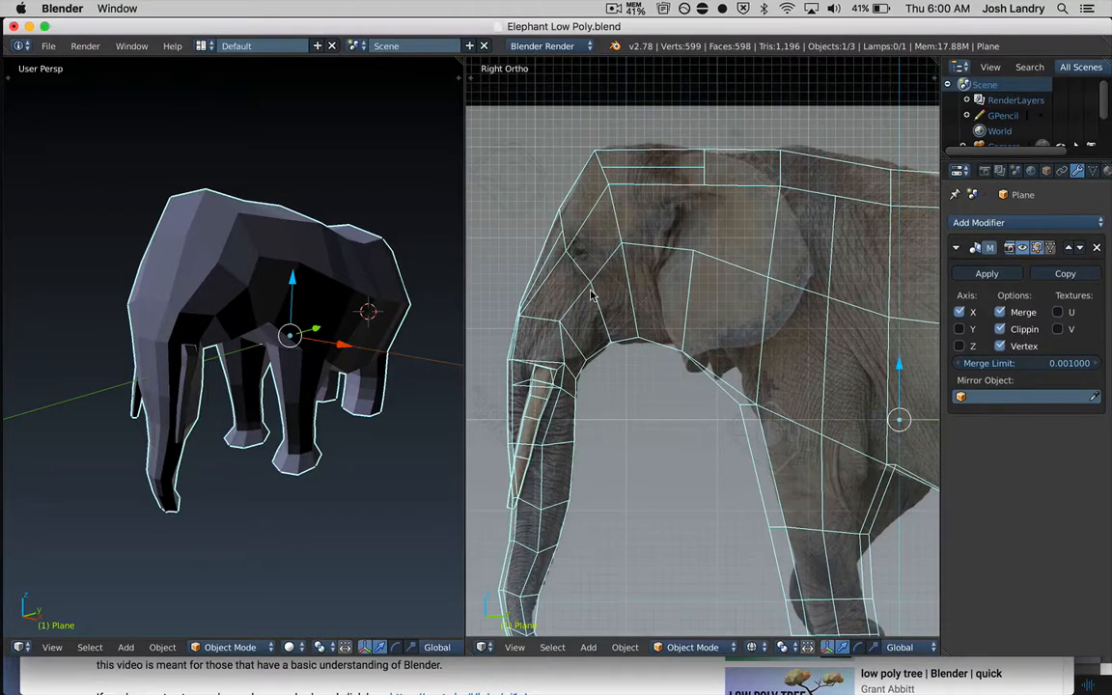